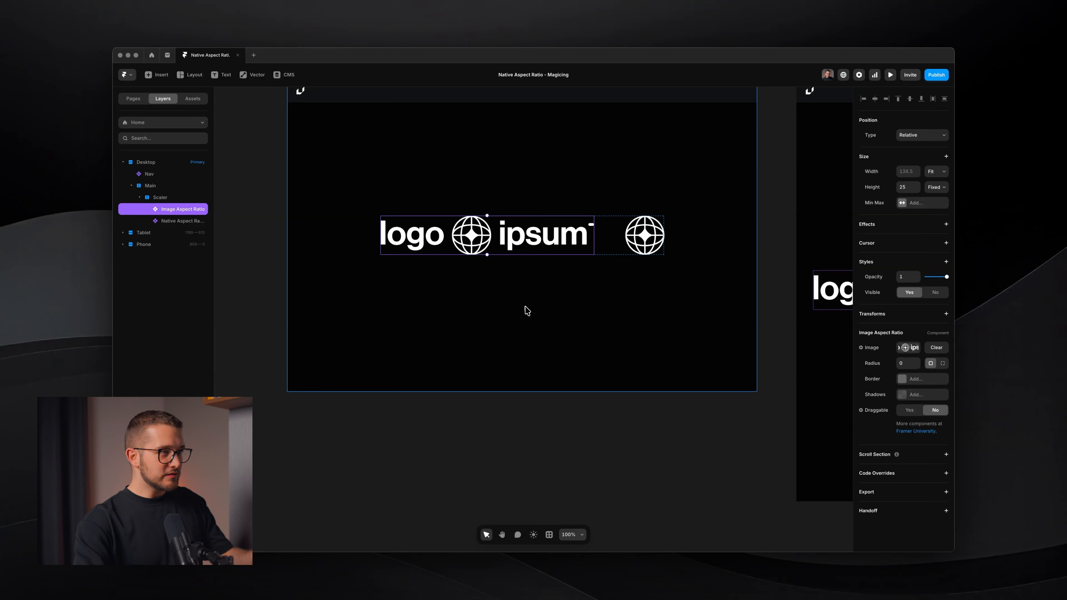
Draw a frame about 66 × 66 inside the Main stack on the Desktop breakpoint
{"action": "left_click", "coordinate": [528, 310]}
{"action": "key", "text": "space"}
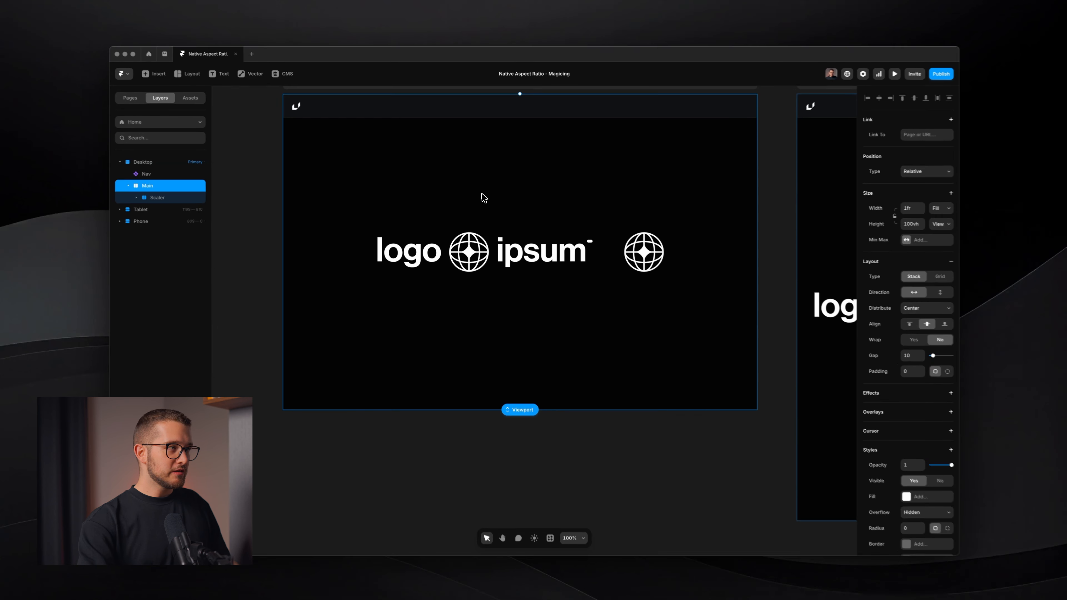
{"action": "key", "text": "f"}
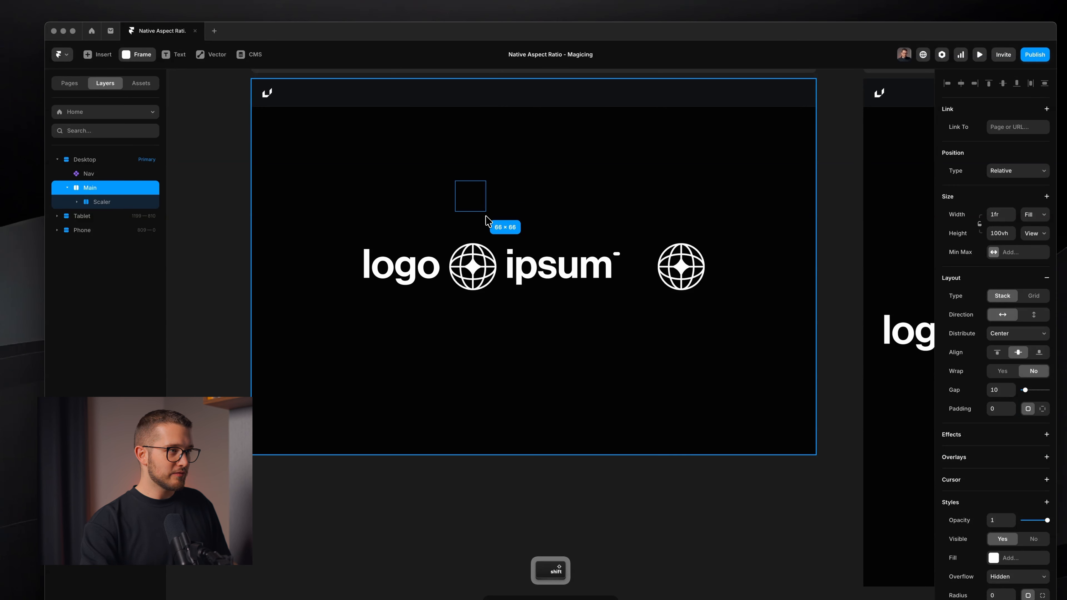
{"action": "left_click_drag", "start_coordinate": [485, 215], "coordinate": [482, 217]}
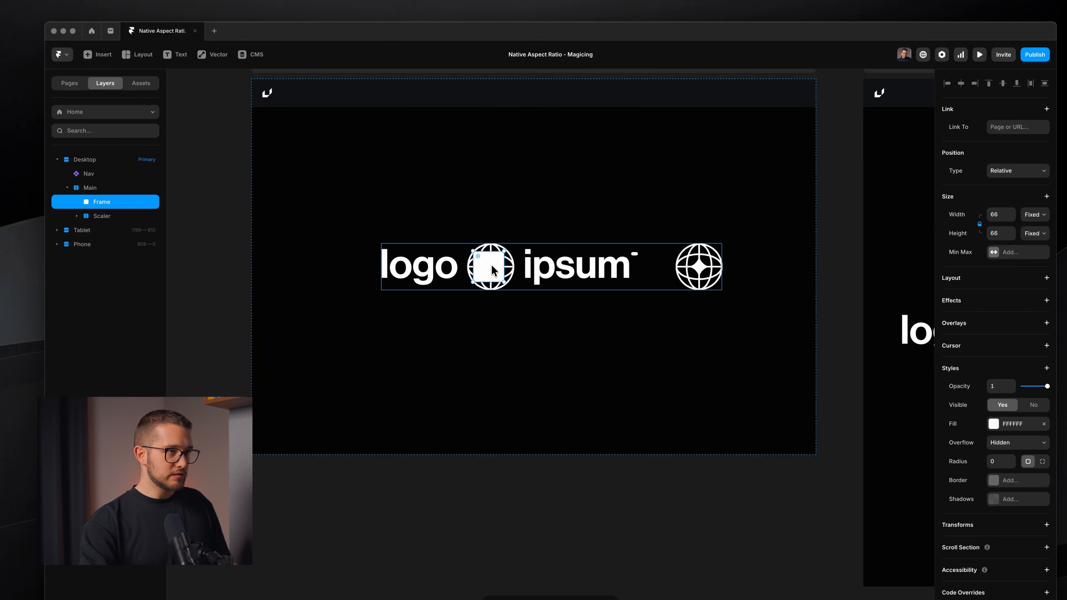
Hide the Scaler layer and select the new frame
{"action": "left_click", "coordinate": [113, 219]}
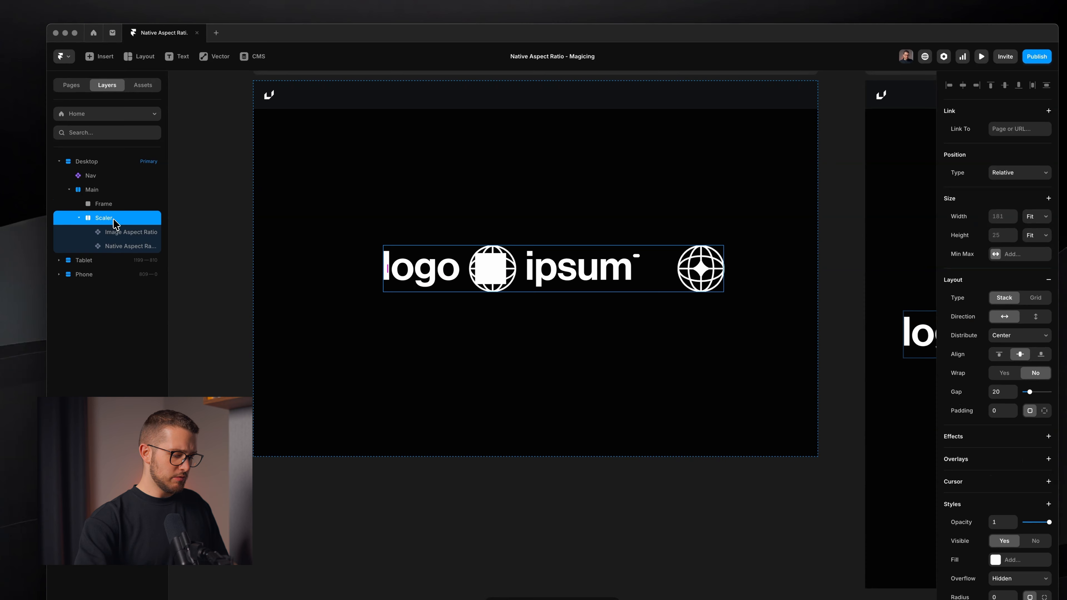
{"action": "key", "text": "super+semicolon"}
{"action": "left_click", "coordinate": [479, 272], "text": "super"}
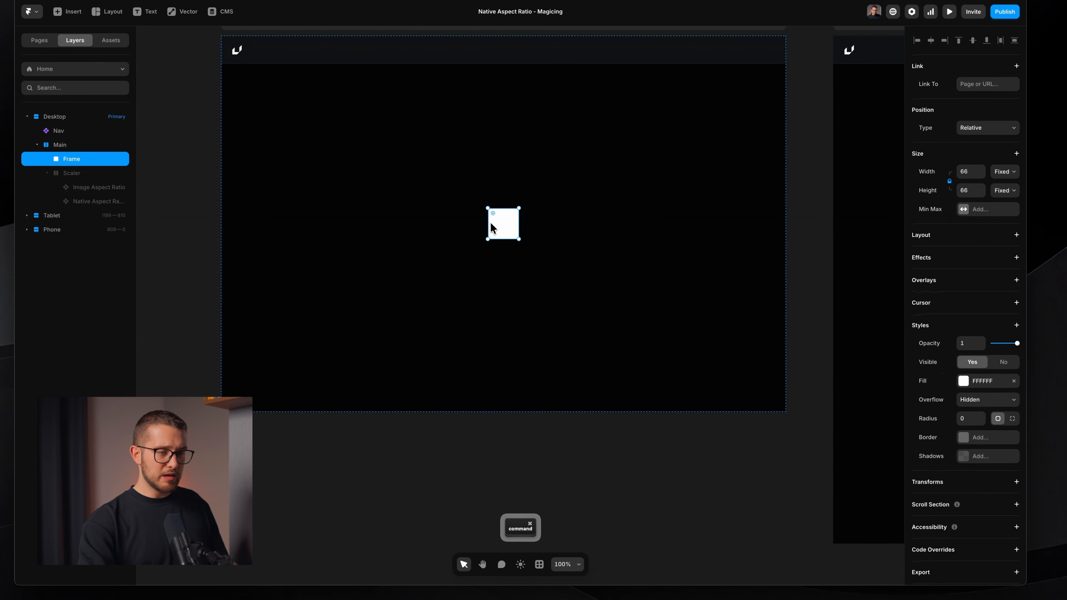
Set the frame's fill to an image using Square.svg from the Logos folder
{"action": "left_click", "coordinate": [964, 369]}
{"action": "left_click", "coordinate": [873, 292]}
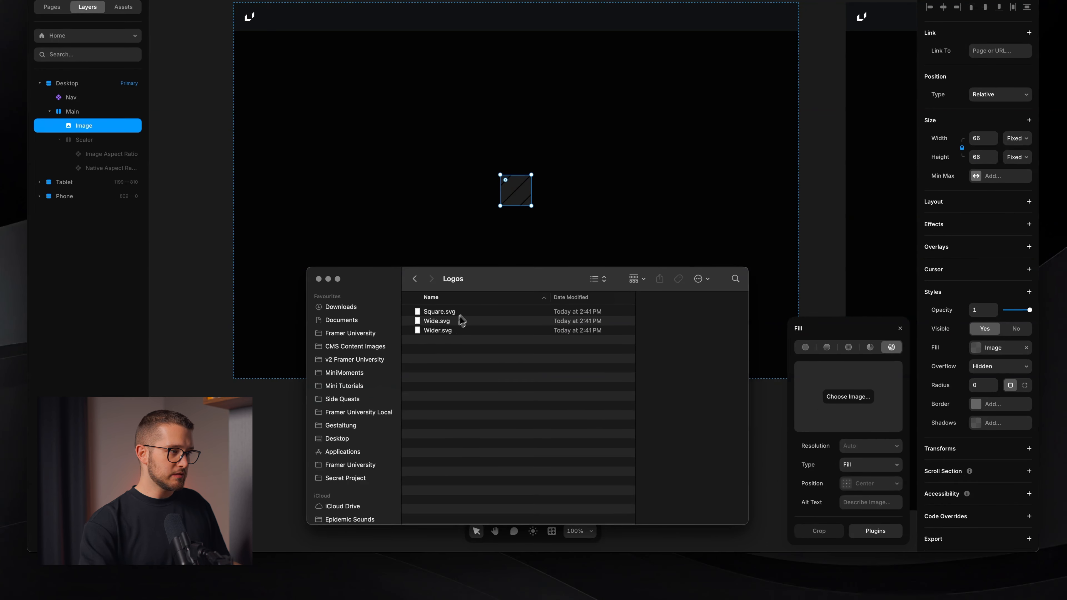
{"action": "left_click_drag", "start_coordinate": [462, 313], "coordinate": [839, 384]}
{"action": "left_click", "coordinate": [800, 293]}
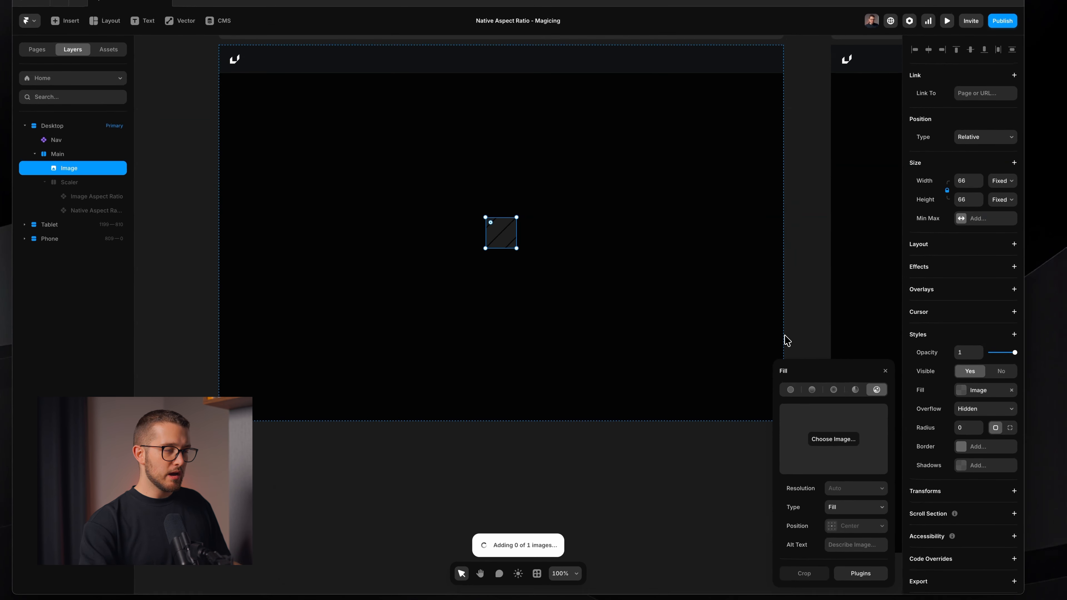
{"action": "left_click", "coordinate": [561, 248]}
Replace the frame's image fill with Wide.svg from the Logos folder and zoom in on the cropped logo
{"action": "scroll", "coordinate": [505, 229], "scroll_direction": "down", "scroll_amount": 3}
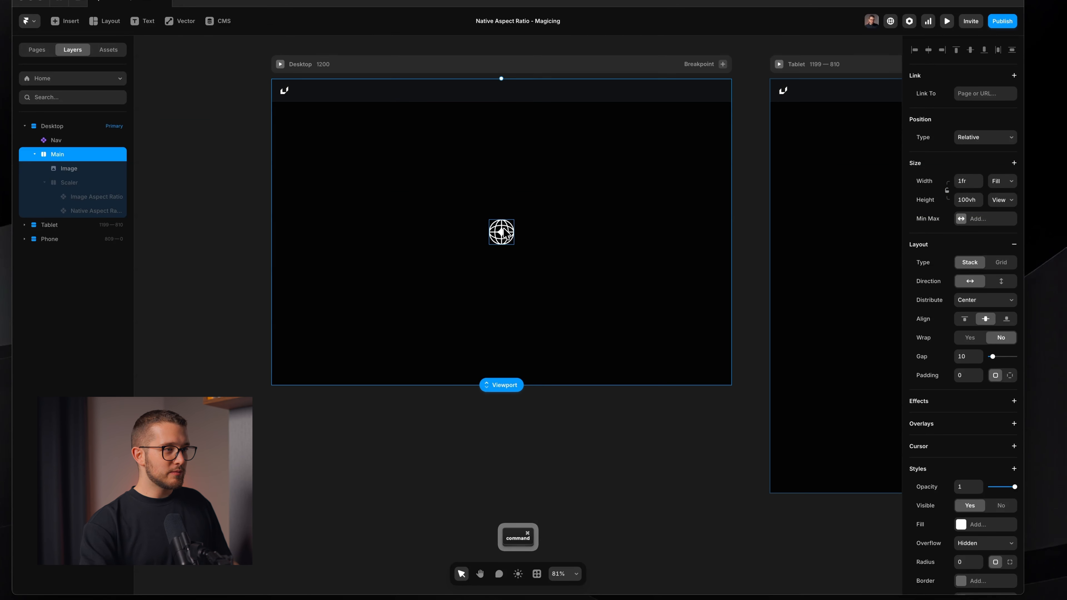
{"action": "scroll", "coordinate": [506, 230], "scroll_direction": "up", "scroll_amount": 1}
{"action": "left_click", "coordinate": [507, 235]}
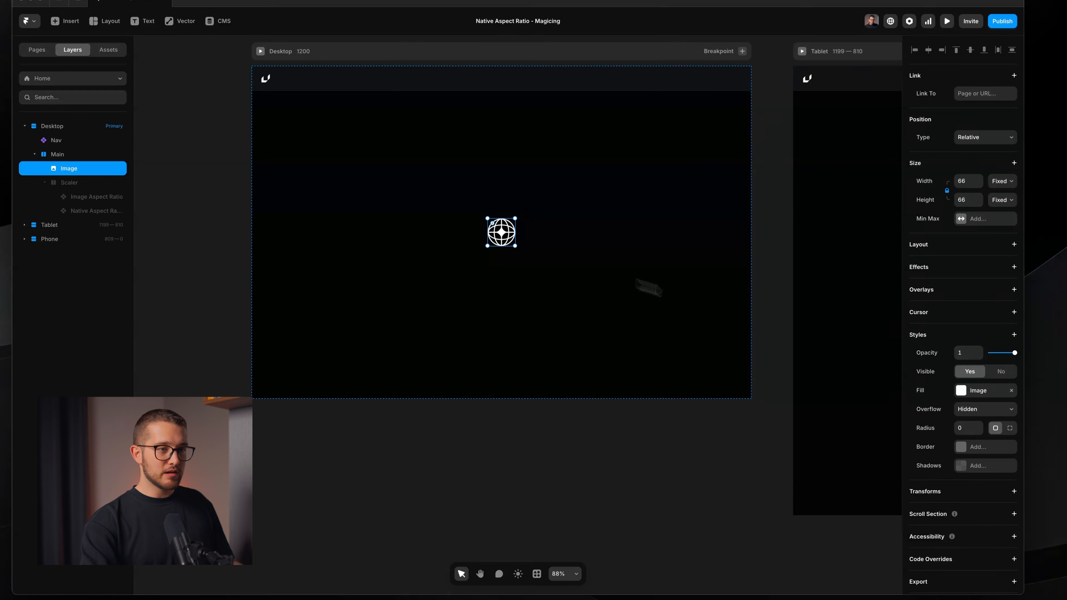
{"action": "left_click", "coordinate": [961, 391]}
{"action": "left_click", "coordinate": [391, 575]}
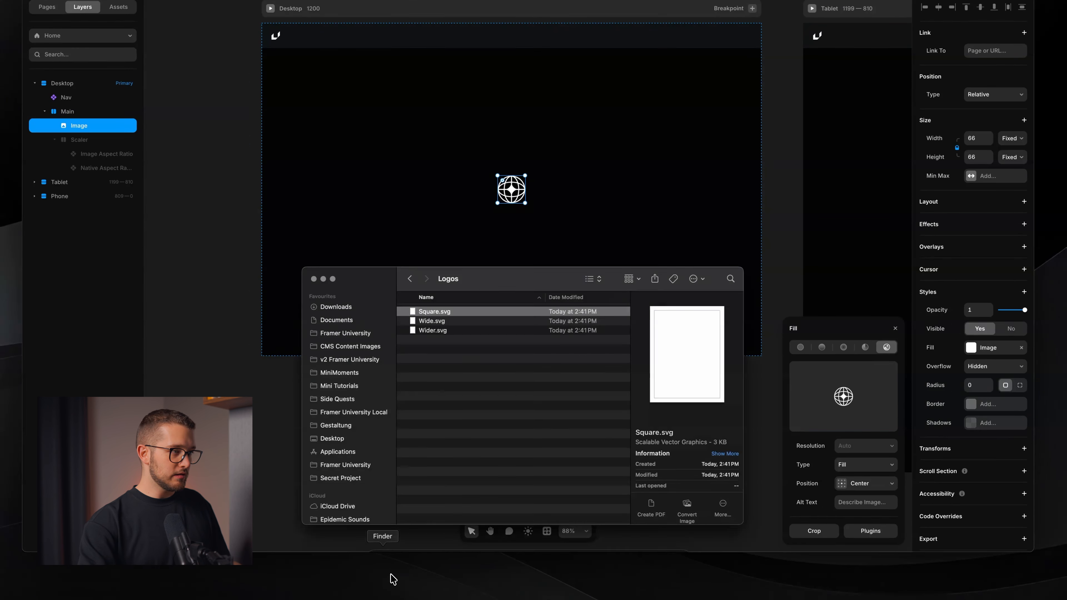
{"action": "double_click", "coordinate": [437, 322]}
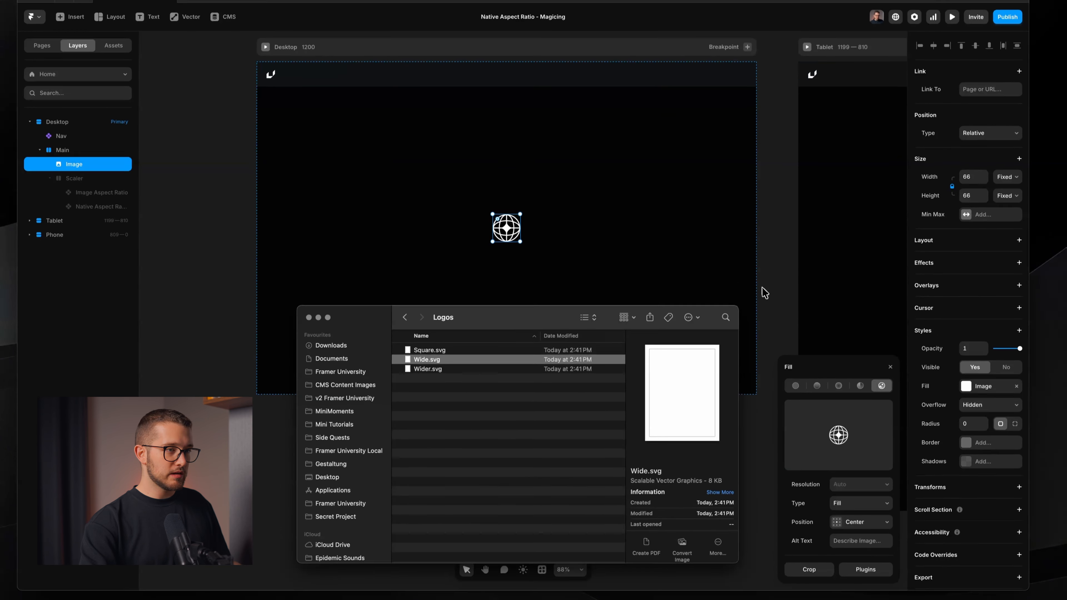
{"action": "left_click", "coordinate": [568, 243]}
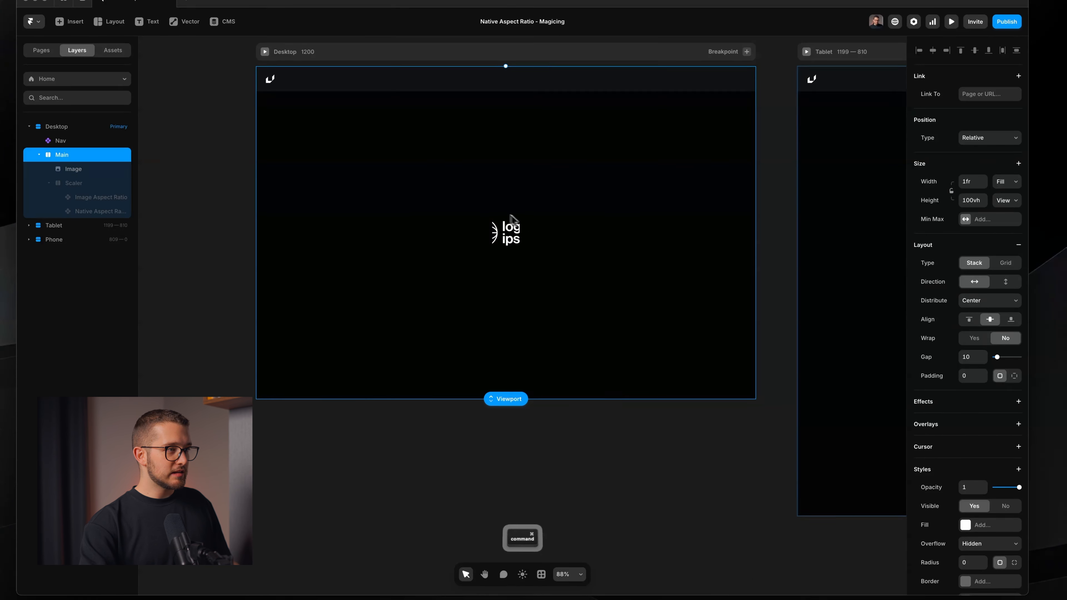
{"action": "scroll", "coordinate": [509, 222], "scroll_direction": "up", "scroll_amount": 10}
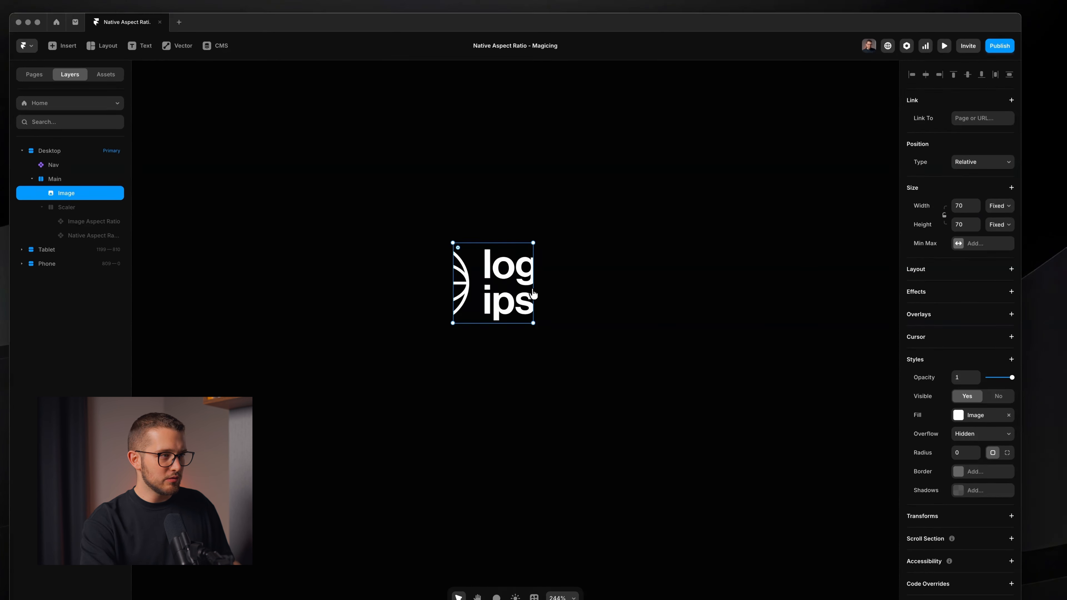
{"action": "left_click_drag", "start_coordinate": [533, 294], "coordinate": [624, 286]}
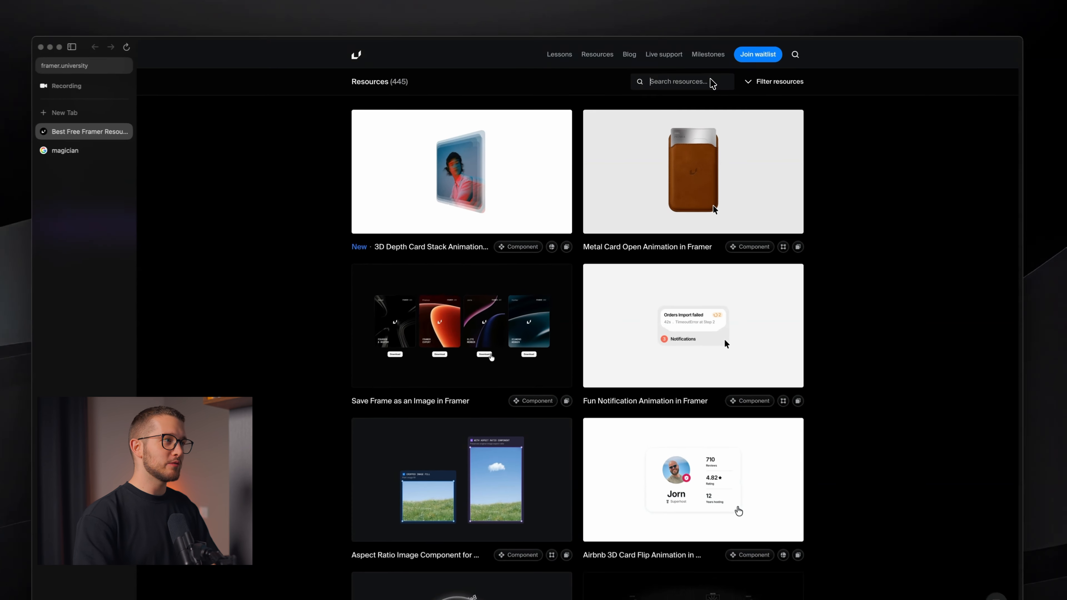
In the browser, search Framer University resources for image and open the Aspect Ratio Image Component for Framer page
{"action": "type", "text": "image"}
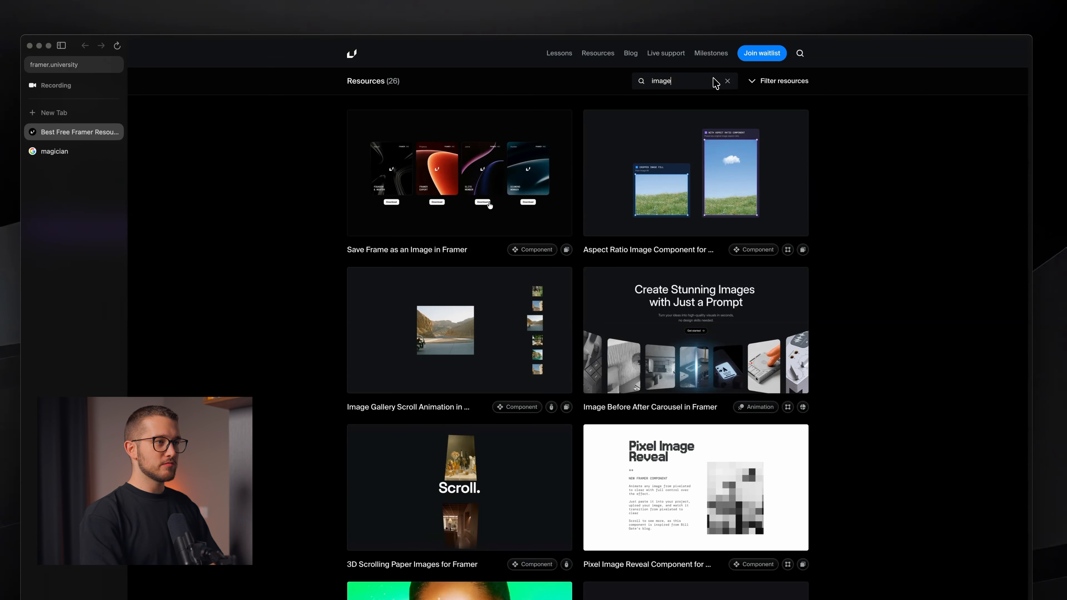
{"action": "left_click", "coordinate": [724, 126]}
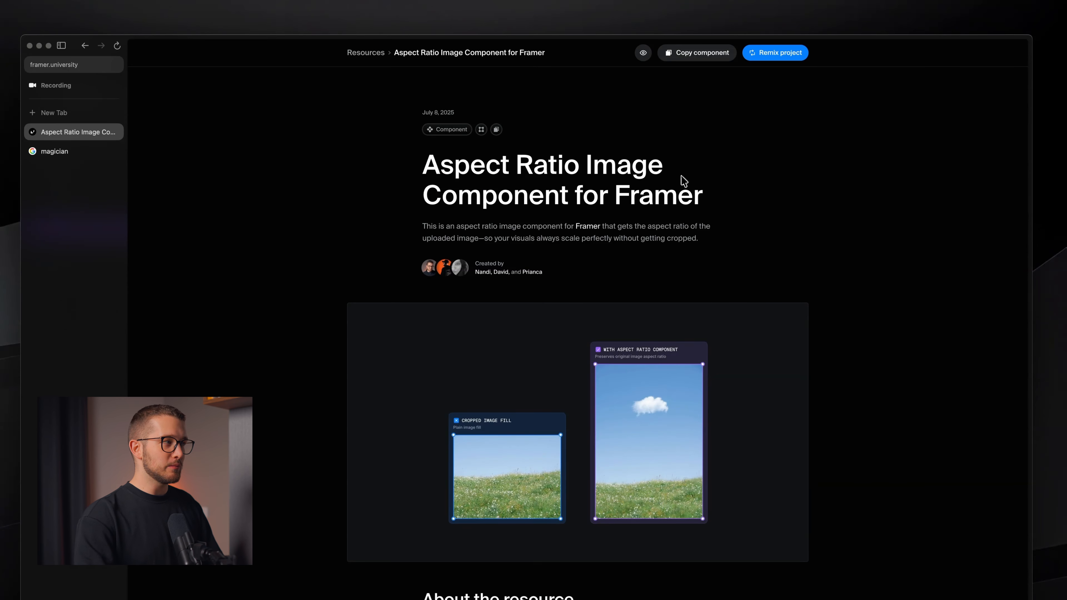
Back in Framer, set the Image Aspect Ratio component's image to Square.svg from the Logos folder
{"action": "key", "text": "super+Tab"}
{"action": "left_click", "coordinate": [479, 380]}
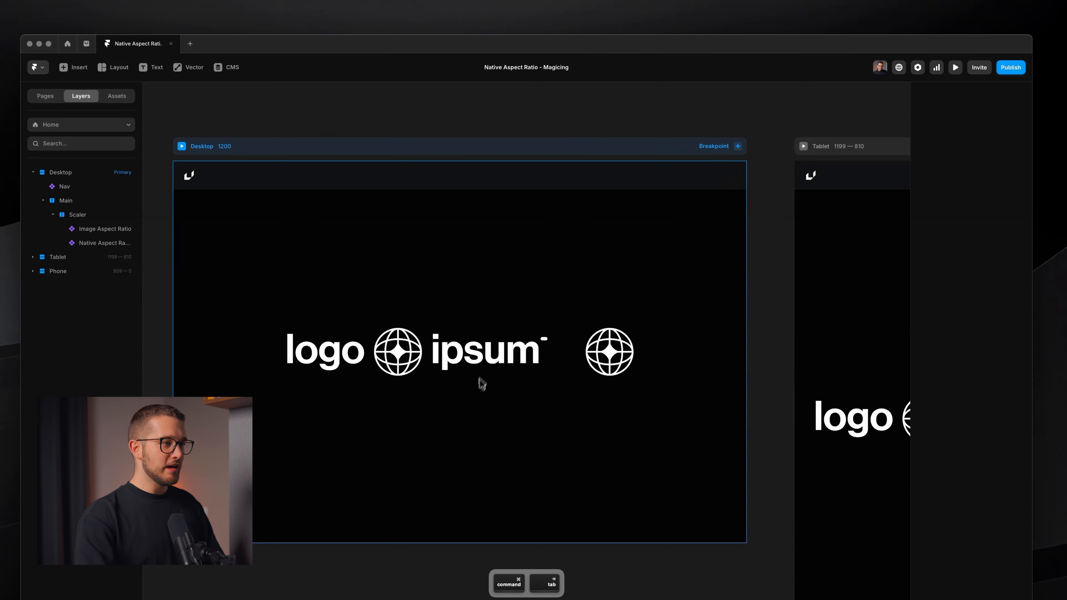
{"action": "left_click", "coordinate": [487, 368], "text": "super"}
{"action": "left_click", "coordinate": [968, 331]}
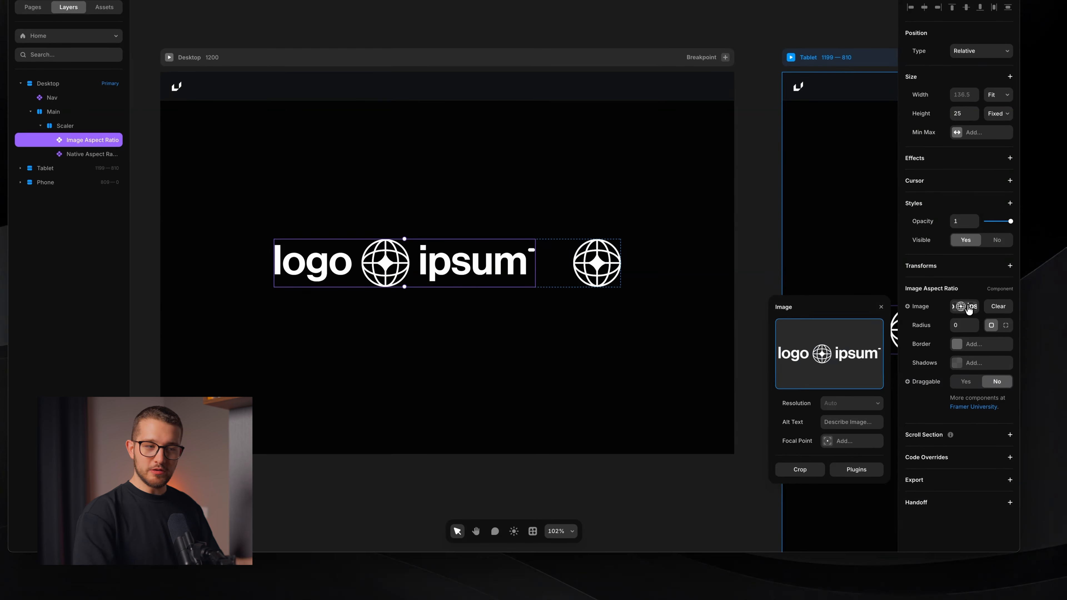
{"action": "left_click", "coordinate": [968, 331]}
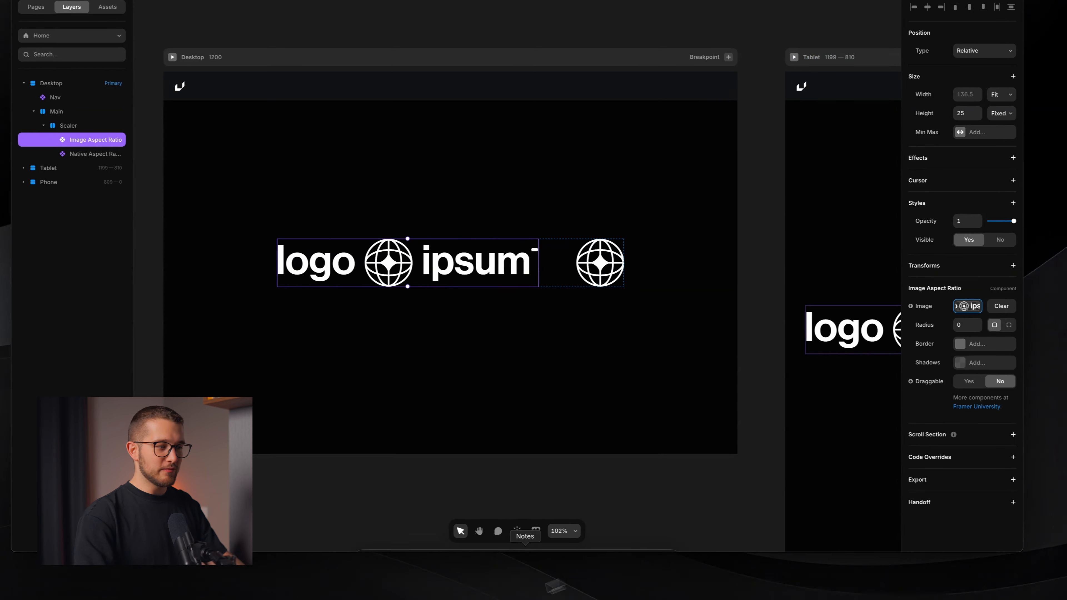
{"action": "left_click", "coordinate": [389, 570]}
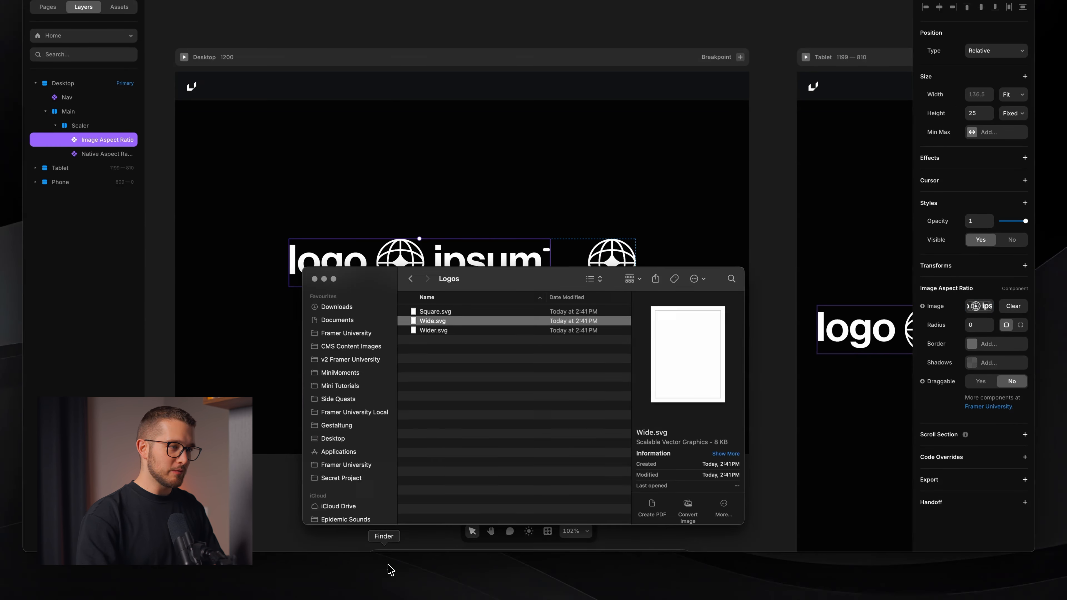
{"action": "left_click", "coordinate": [978, 307]}
{"action": "left_click", "coordinate": [977, 307]}
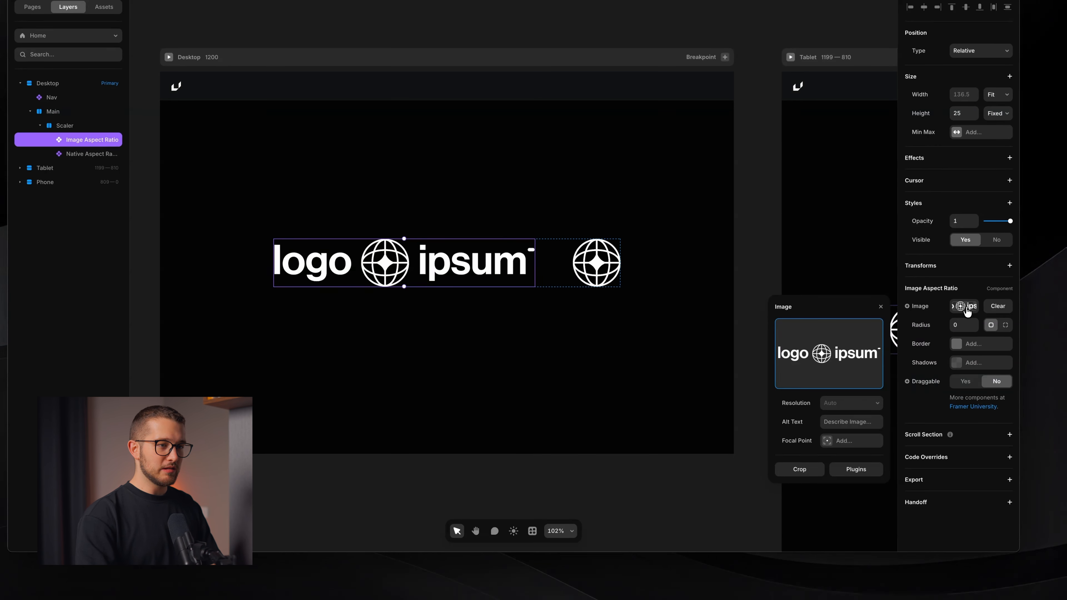
{"action": "left_click", "coordinate": [384, 569]}
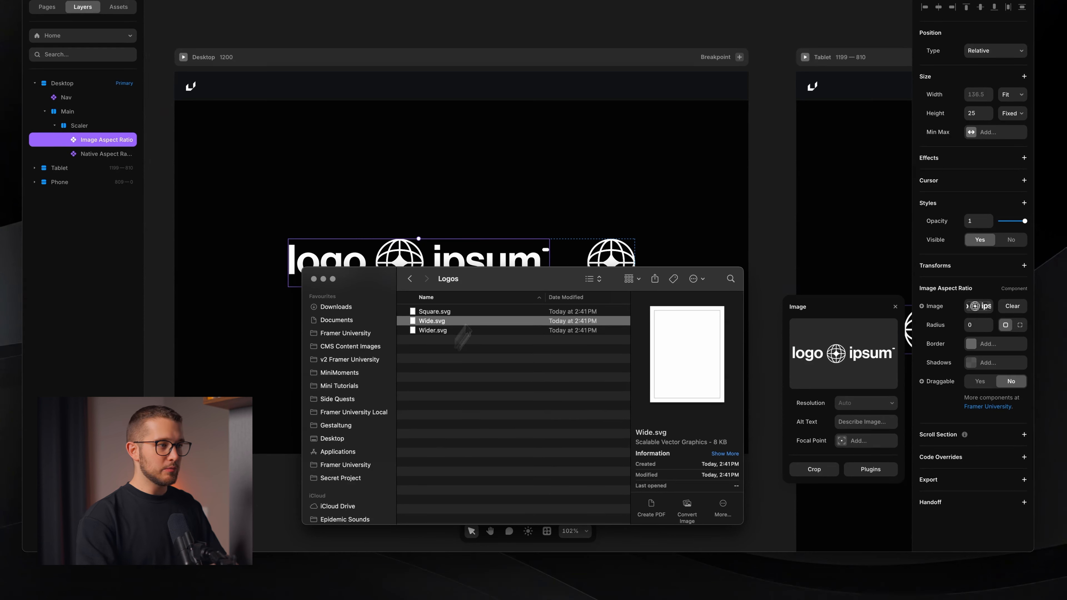
{"action": "left_click_drag", "start_coordinate": [483, 285], "coordinate": [458, 310]}
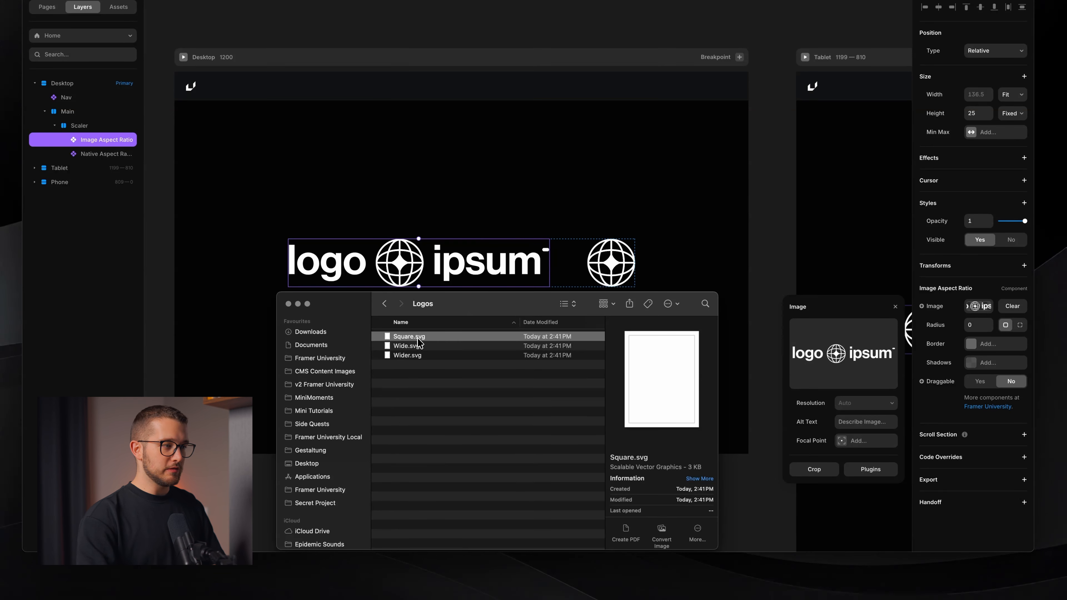
{"action": "left_click_drag", "start_coordinate": [418, 338], "coordinate": [869, 366]}
{"action": "left_click", "coordinate": [813, 248]}
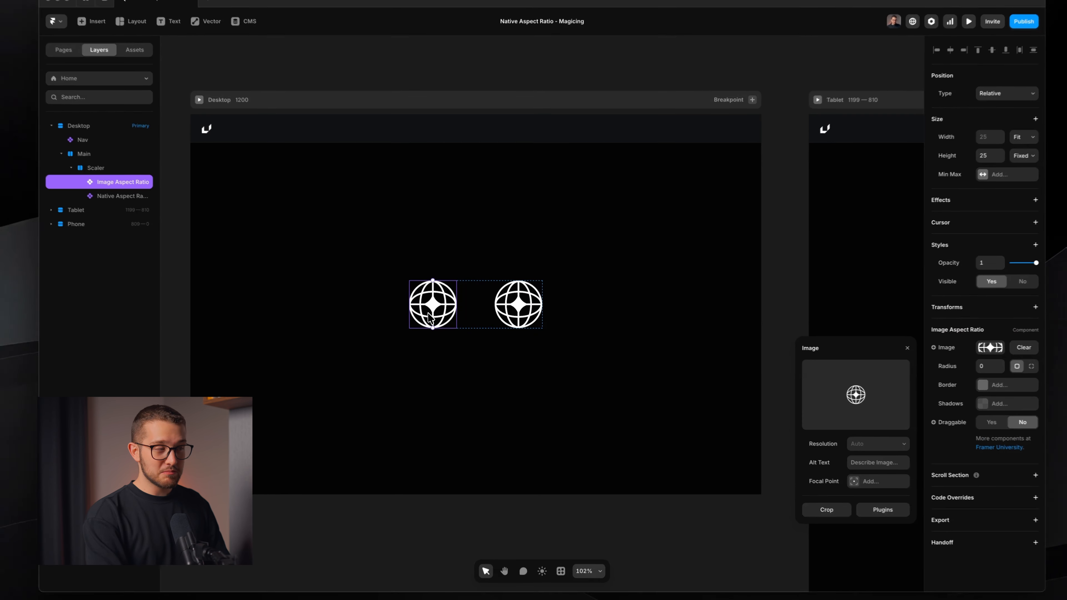
Delete the Image Aspect Ratio component from the canvas
{"action": "key", "text": "BackSpace"}
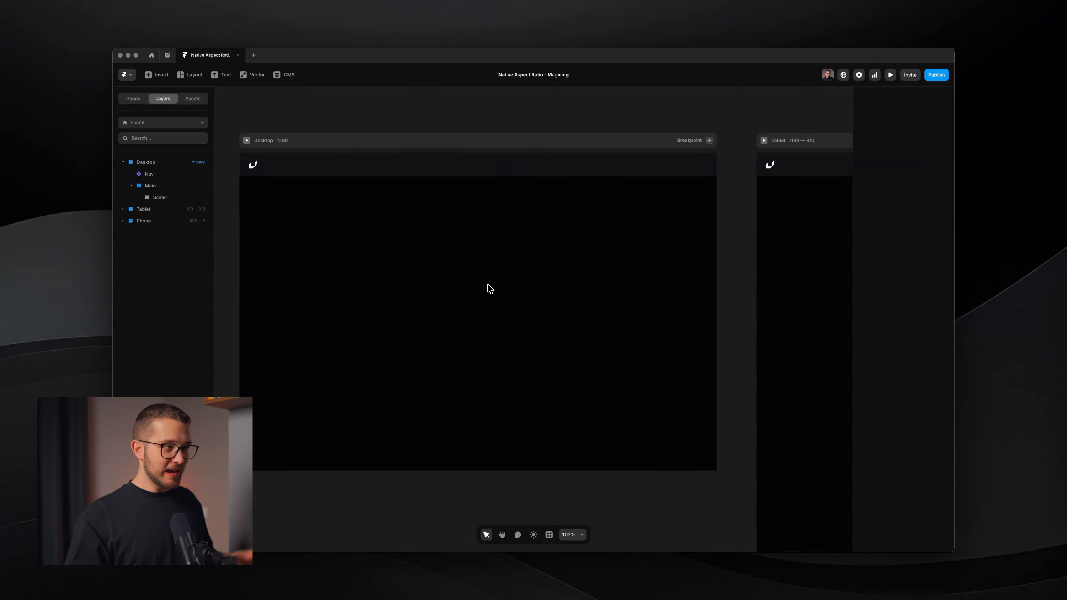
{"action": "key", "text": "space"}
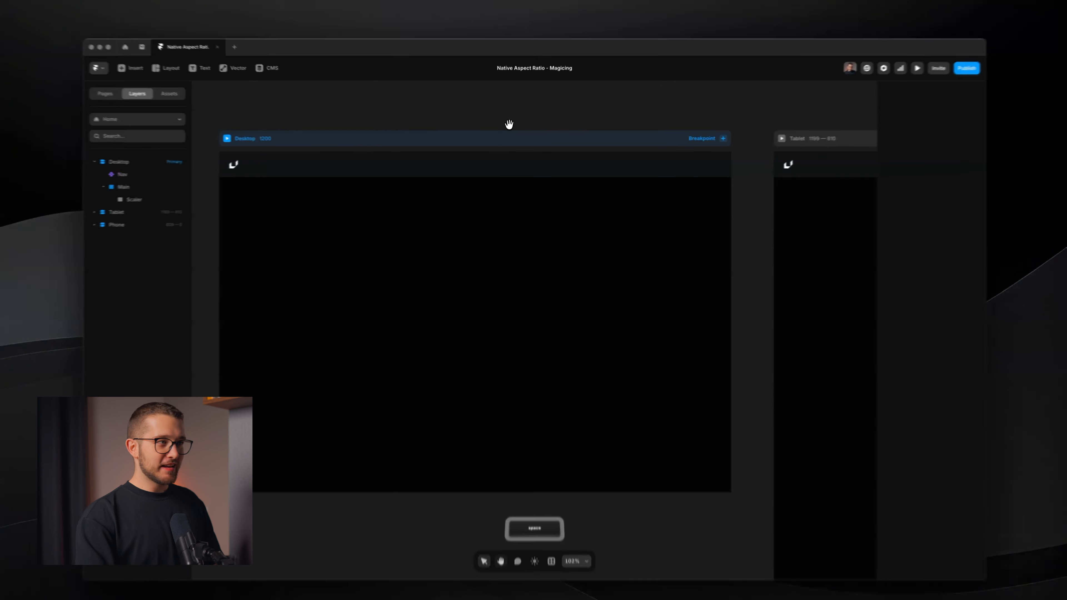
{"action": "left_click_drag", "start_coordinate": [507, 132], "coordinate": [525, 125]}
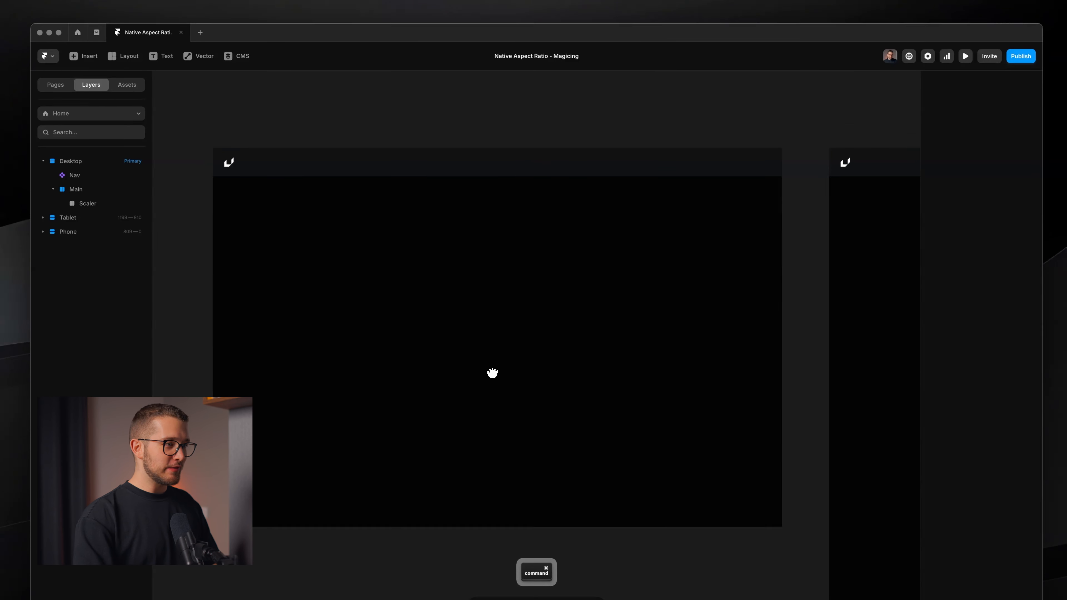
{"action": "scroll", "coordinate": [493, 372], "scroll_direction": "up", "scroll_amount": 3}
{"action": "scroll", "coordinate": [492, 373], "scroll_direction": "down", "scroll_amount": 2}
{"action": "left_click_drag", "start_coordinate": [467, 336], "coordinate": [484, 331]}
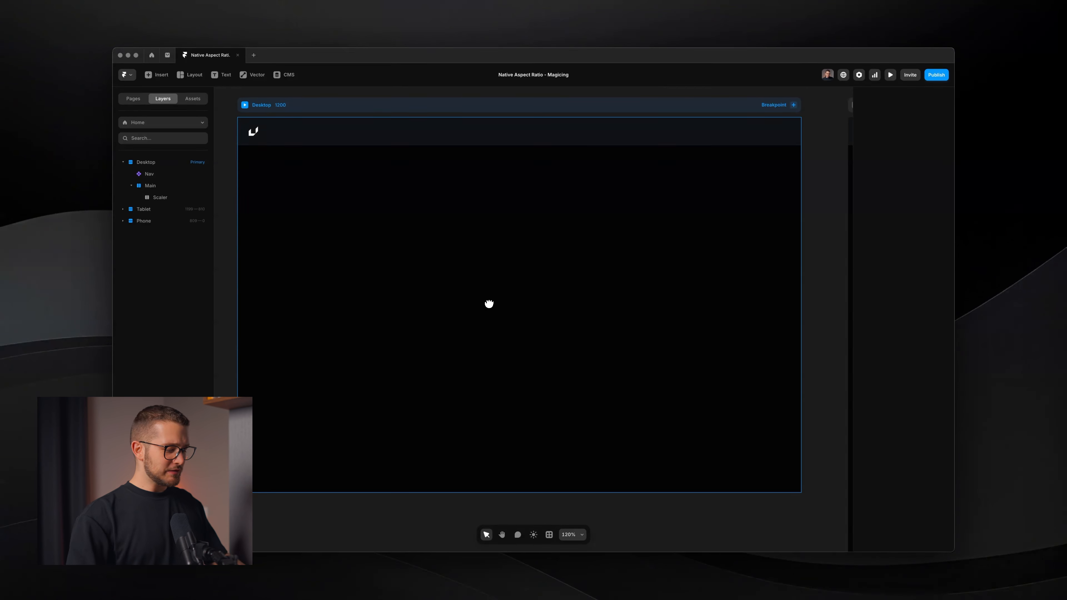
Draw a new frame about 59 × 59, cut it and paste it into the Scaler stack
{"action": "key", "text": "f"}
{"action": "left_click_drag", "start_coordinate": [478, 270], "coordinate": [537, 327]}
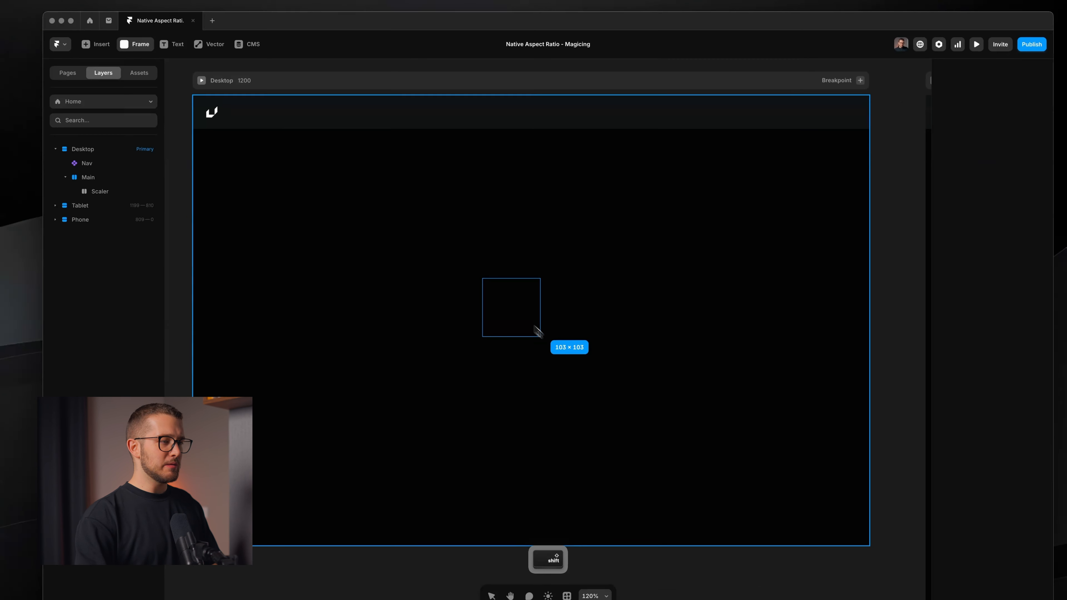
{"action": "key", "text": "super+x"}
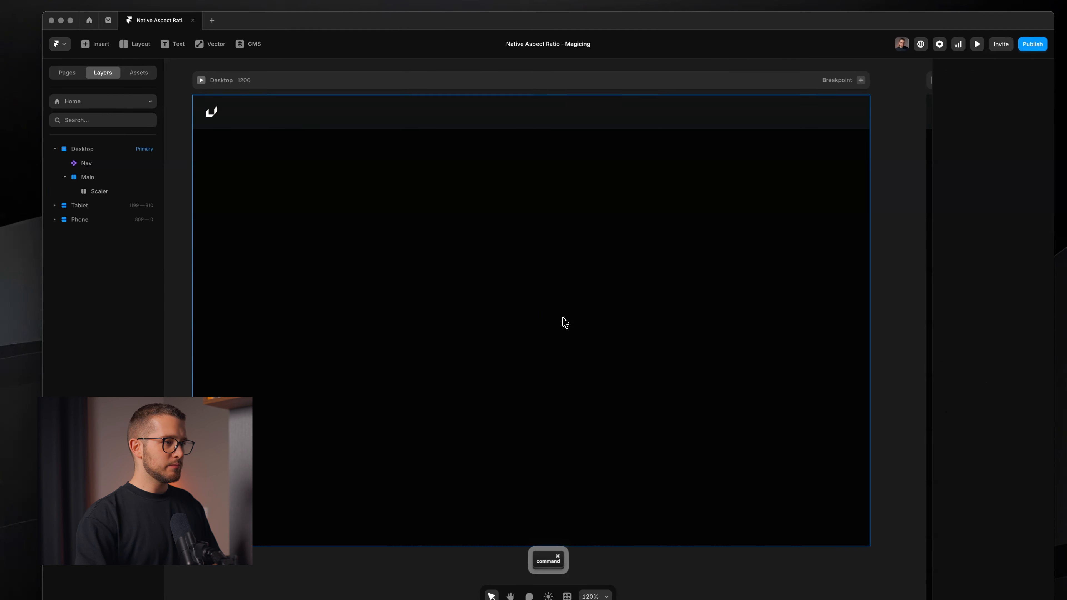
{"action": "left_click", "coordinate": [563, 320]}
{"action": "key", "text": "super+v"}
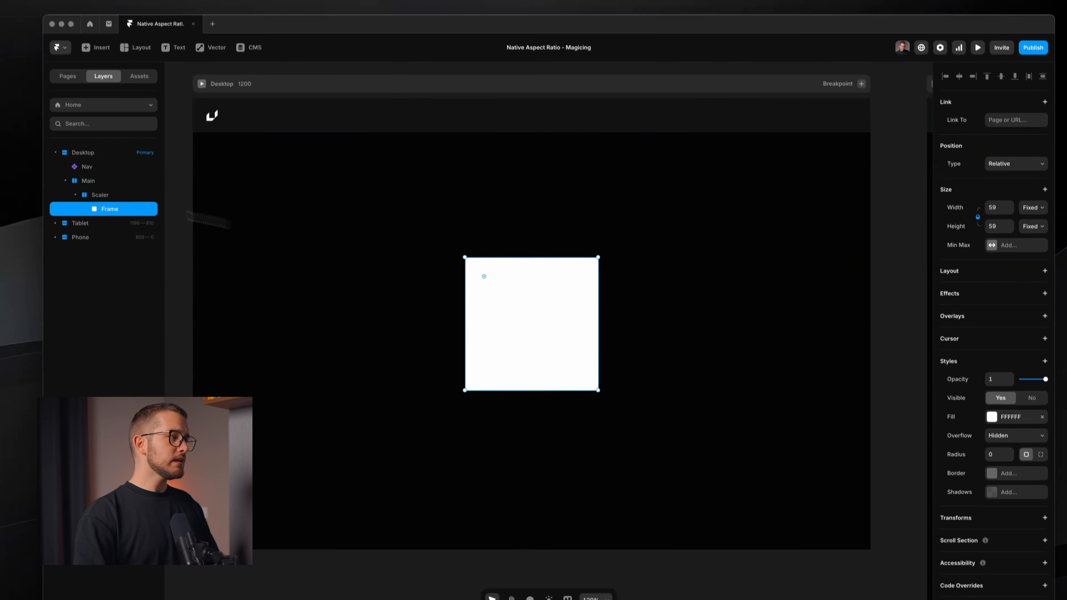
Resize the frame from its centre to 25 × 25
{"action": "left_click", "coordinate": [99, 192]}
{"action": "key", "text": "alt"}
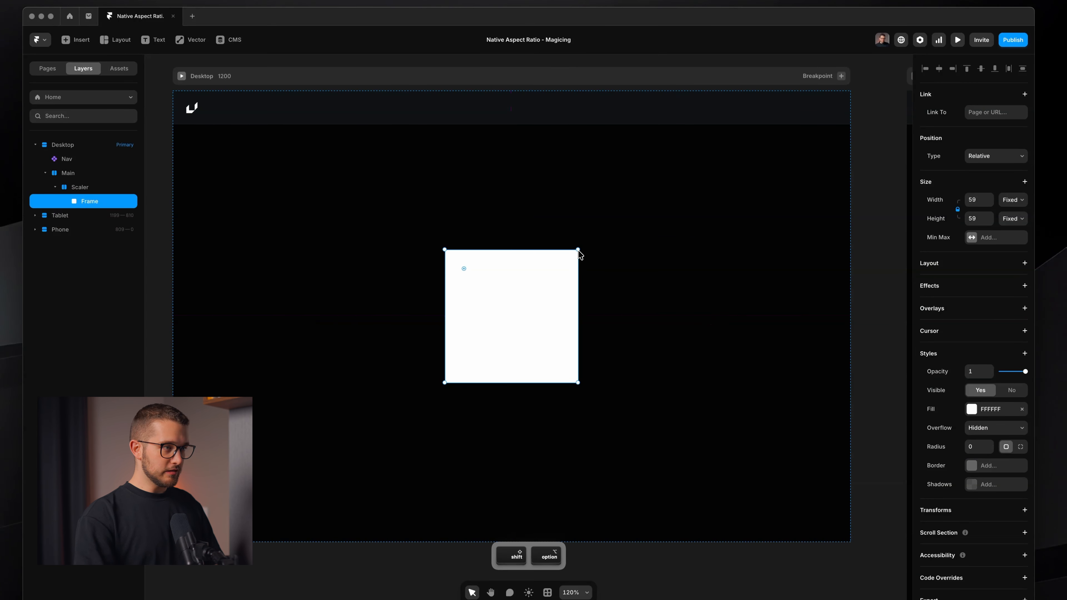
{"action": "left_click_drag", "start_coordinate": [578, 249], "coordinate": [540, 288]}
{"action": "key", "text": "shift"}
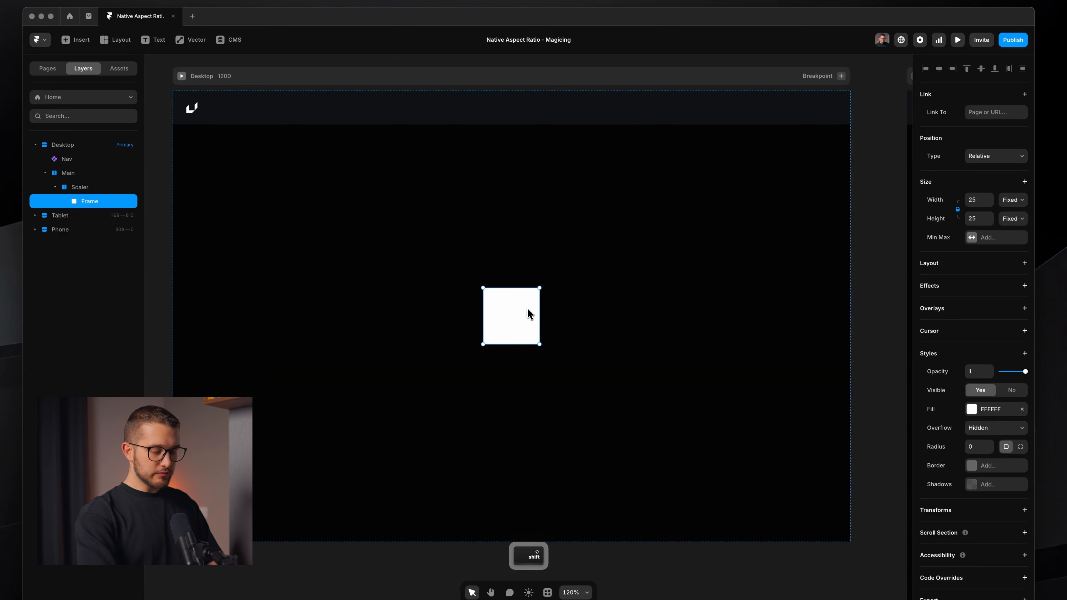
Turn the frame into a new component named Test and select its primary variant
{"action": "key", "text": "super+alt+k"}
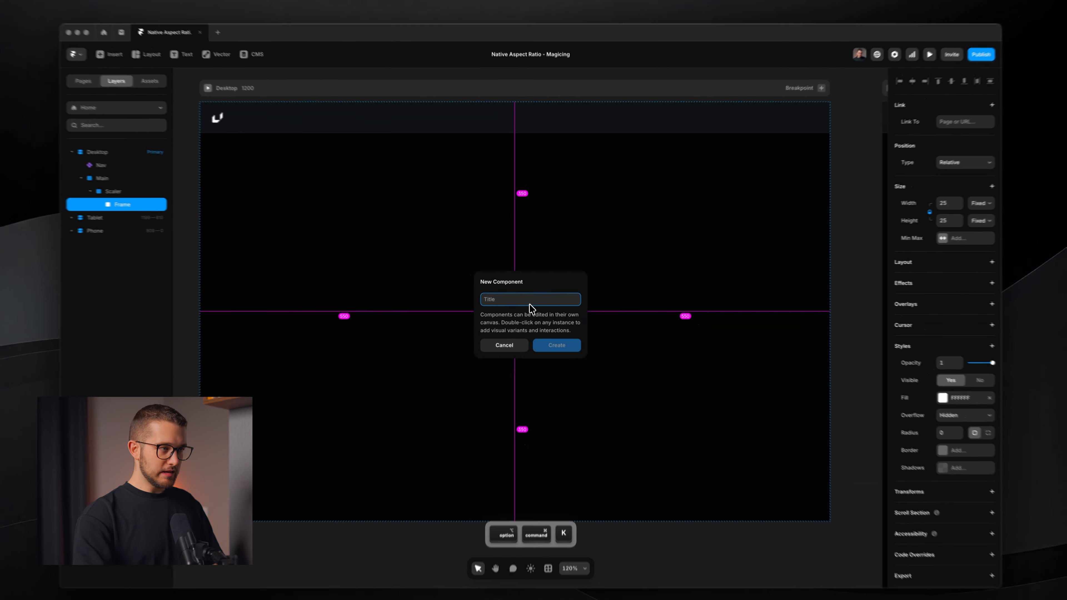
{"action": "type", "text": "Test"}
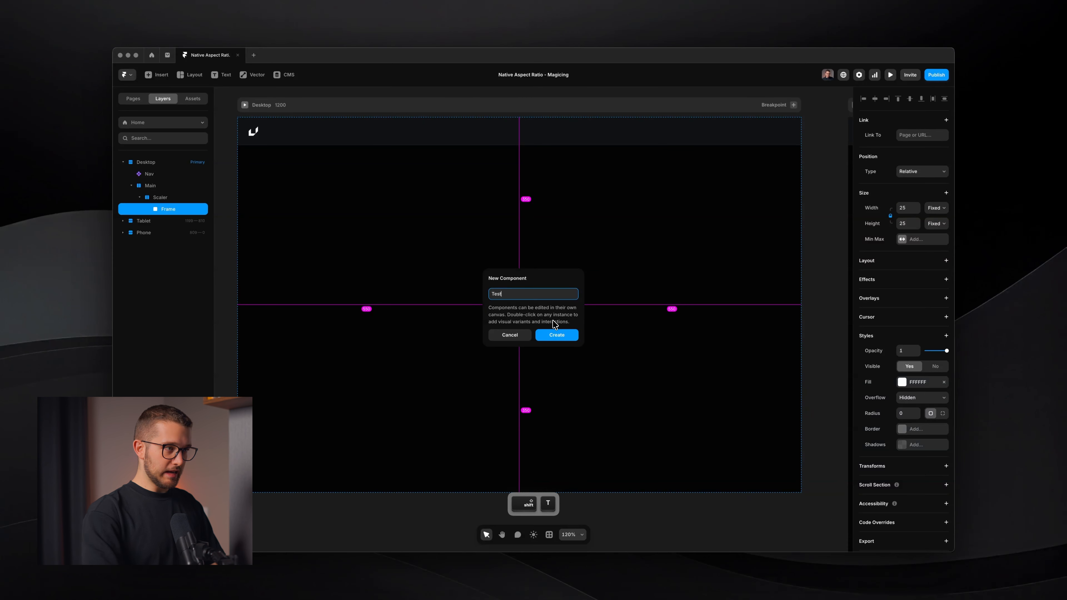
{"action": "key", "text": "Return"}
{"action": "scroll", "coordinate": [521, 349], "scroll_direction": "up", "scroll_amount": 5}
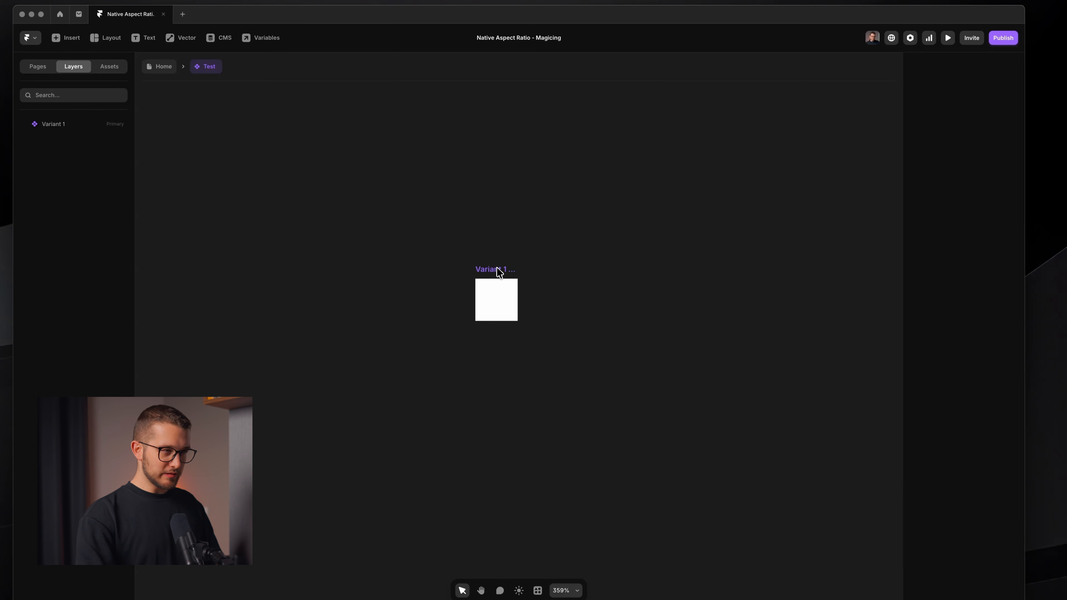
{"action": "left_click", "coordinate": [499, 272]}
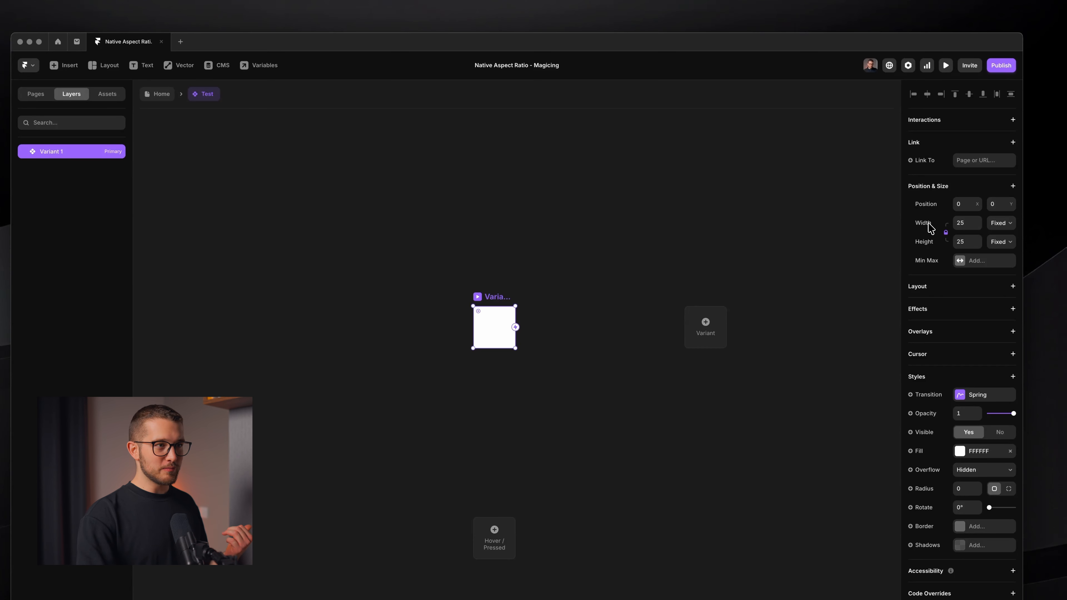
Return to the home page and set the Test instance's width to Fit
{"action": "left_click", "coordinate": [159, 94]}
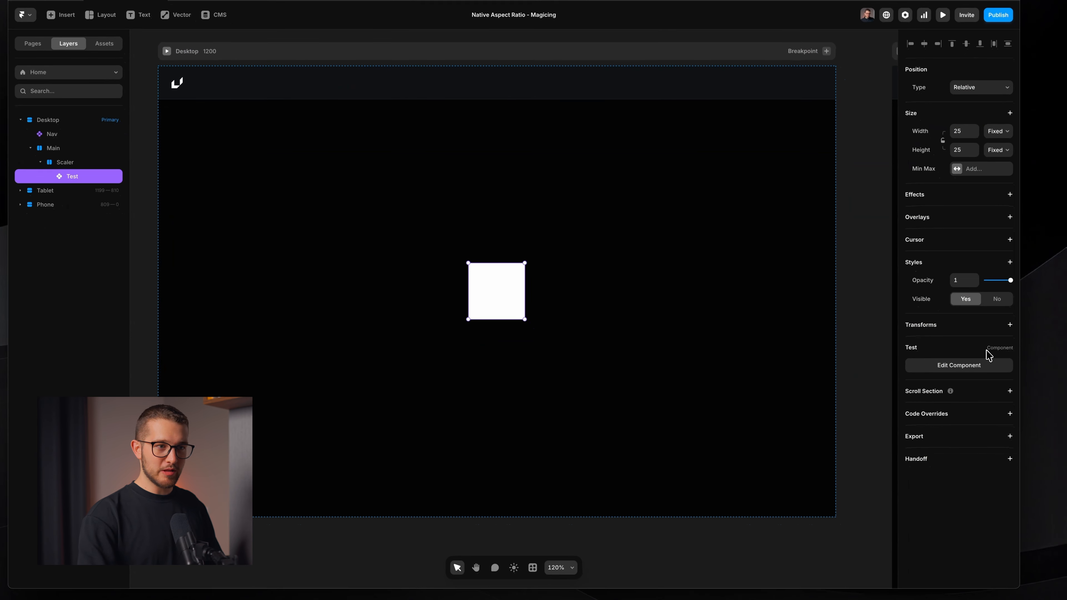
{"action": "double_click", "coordinate": [491, 305]}
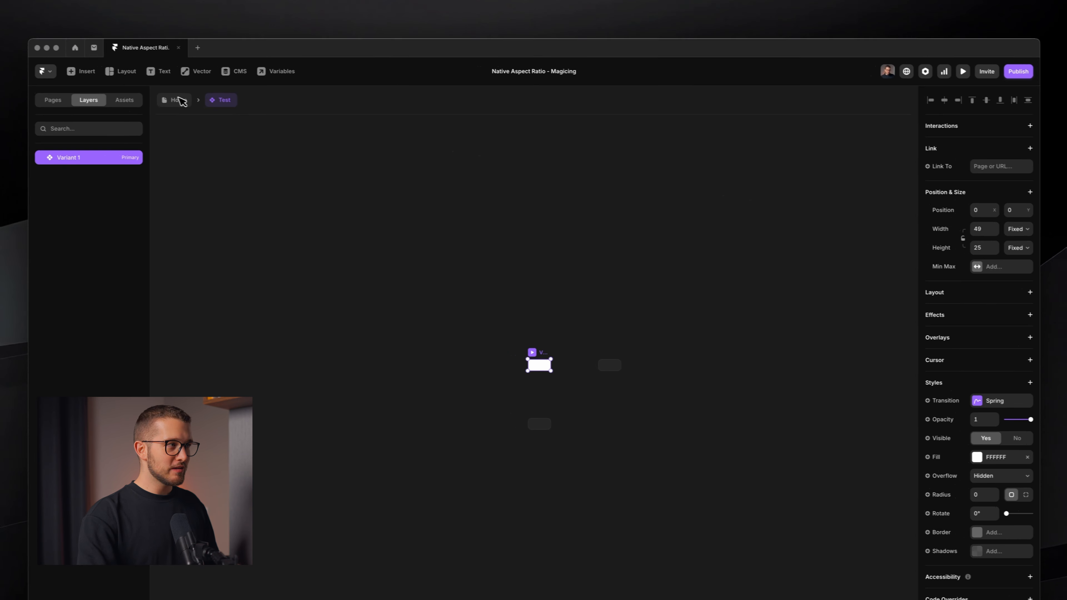
{"action": "left_click", "coordinate": [159, 96]}
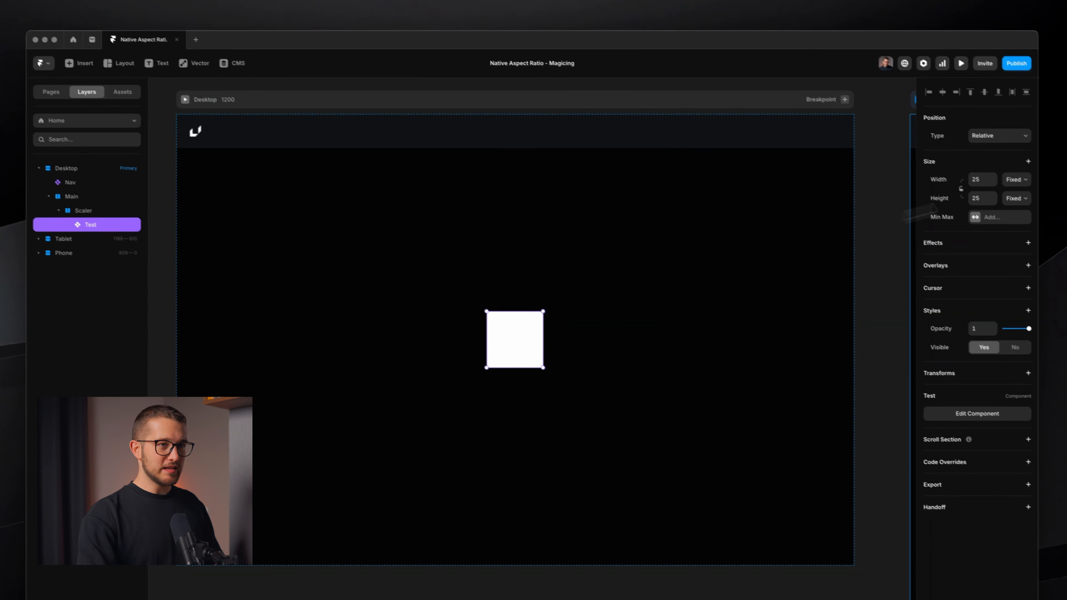
{"action": "left_click", "coordinate": [1016, 180]}
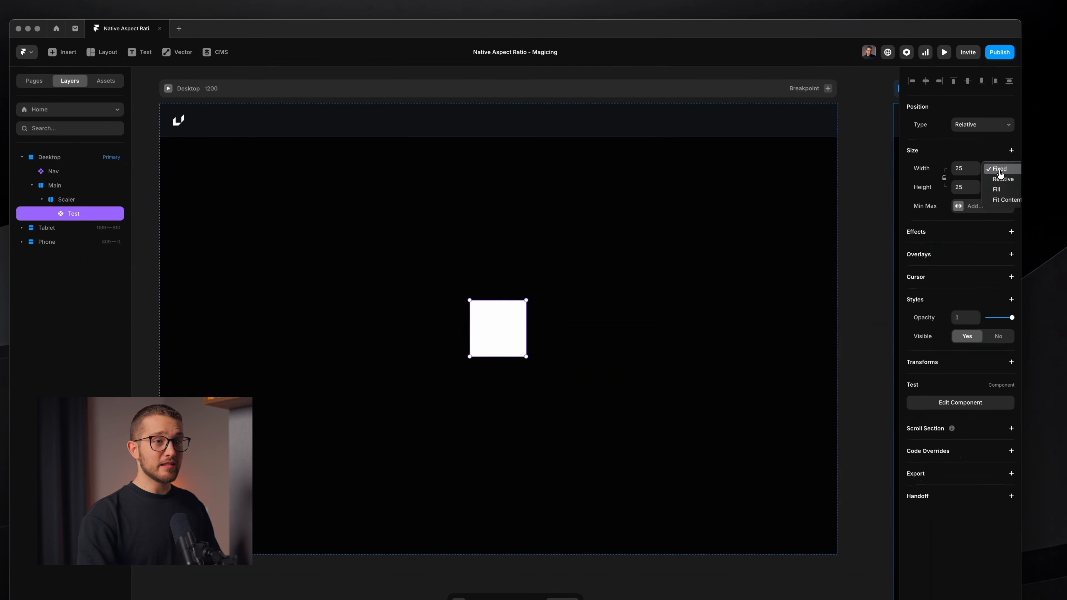
{"action": "left_click", "coordinate": [1014, 213]}
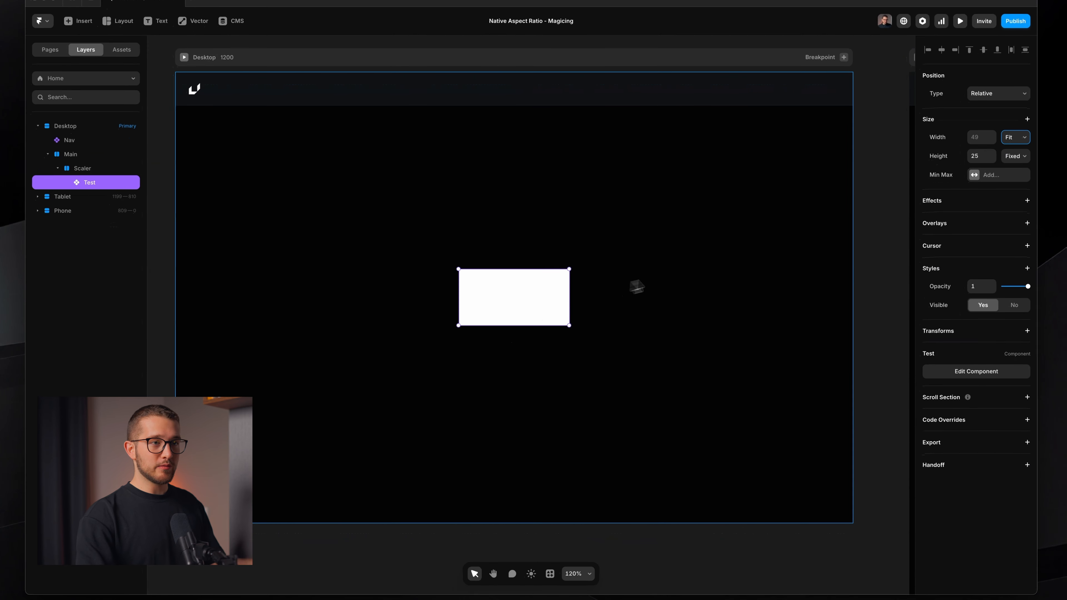
Open the Test component, set its width to 34 and add a stack layout to it
{"action": "double_click", "coordinate": [507, 306]}
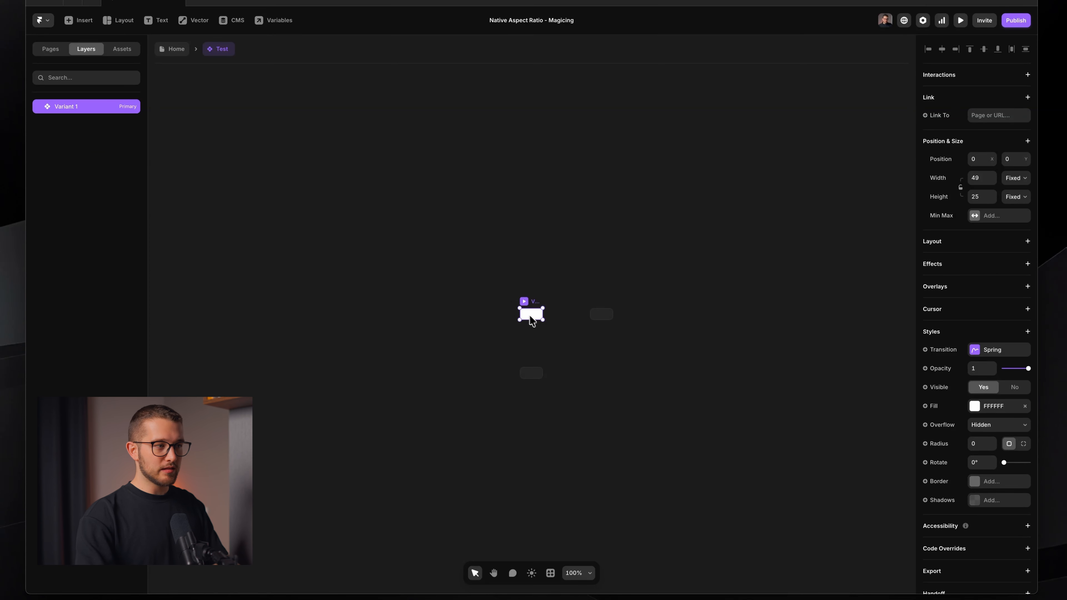
{"action": "key", "text": "shift+2"}
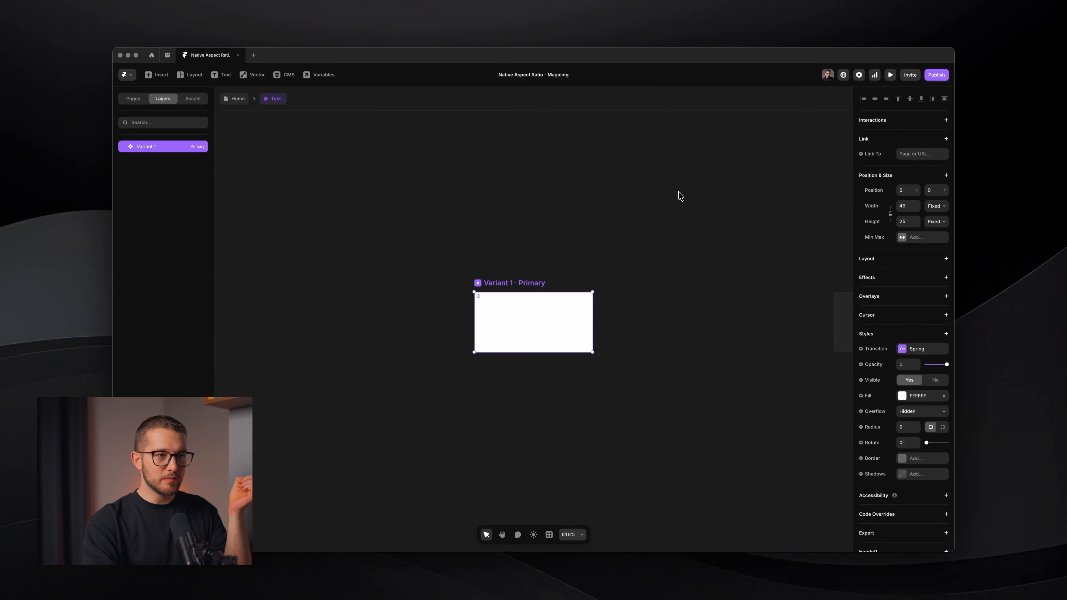
{"action": "left_click", "coordinate": [916, 208]}
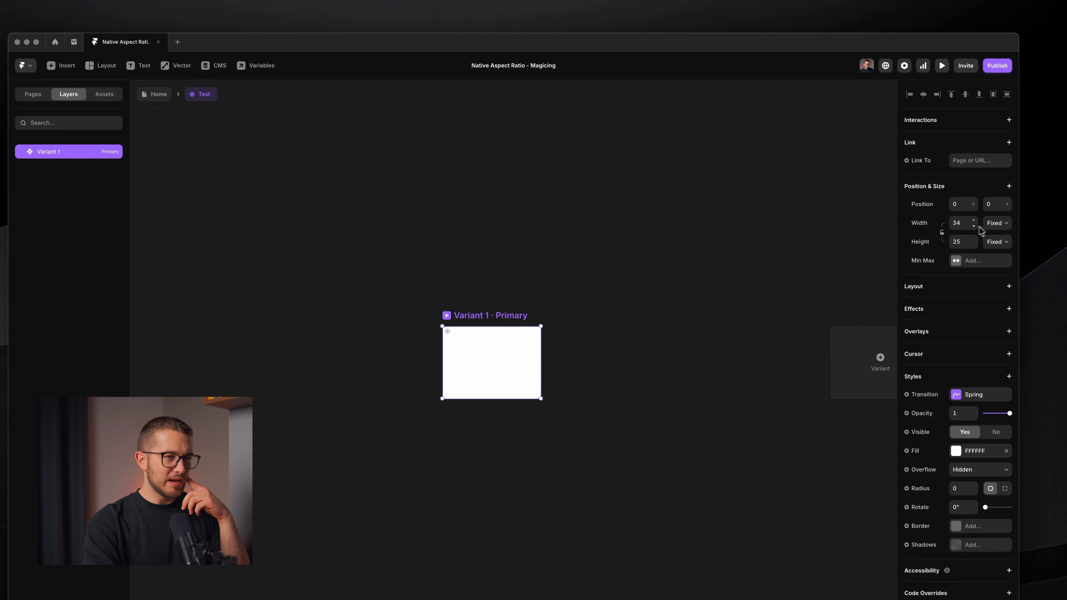
{"action": "left_click", "coordinate": [926, 208]}
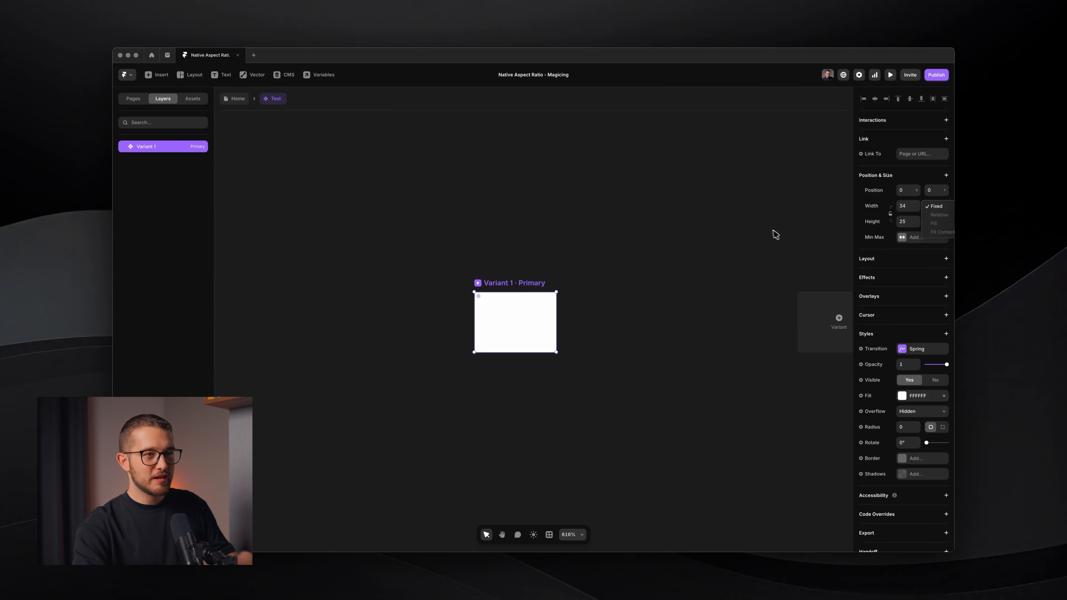
{"action": "left_click", "coordinate": [908, 263]}
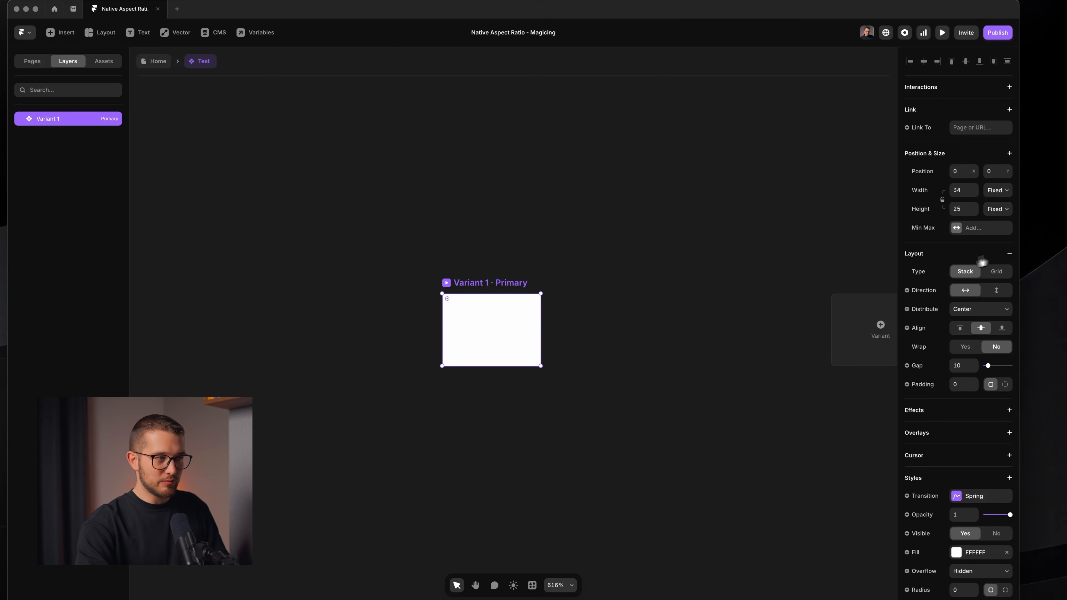
Add a text layer reading "a" inside the component's frame
{"action": "key", "text": "t"}
{"action": "left_click", "coordinate": [484, 336]}
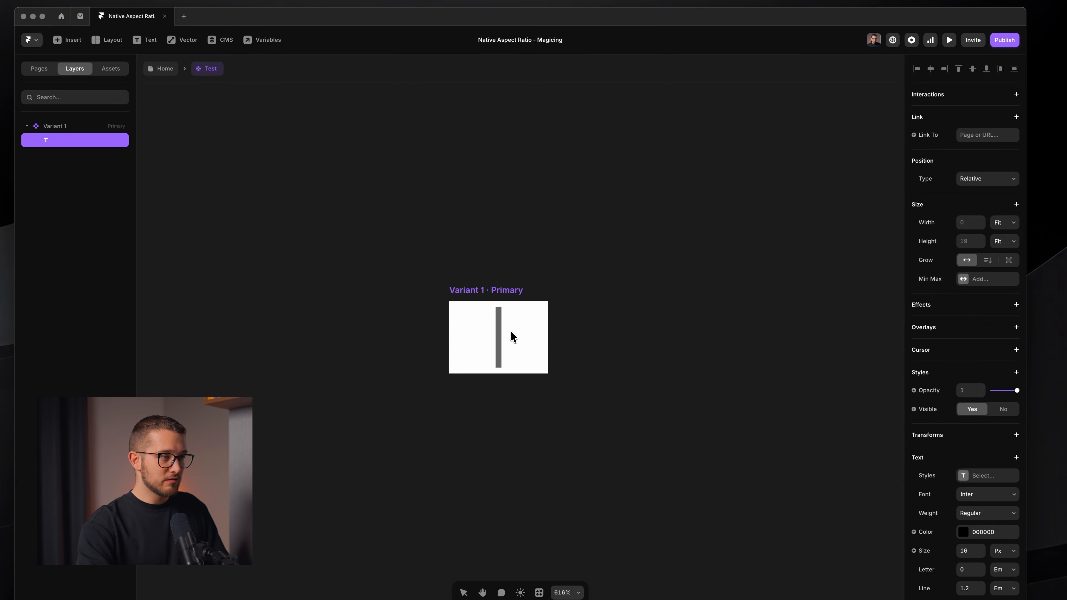
{"action": "type", "text": "a"}
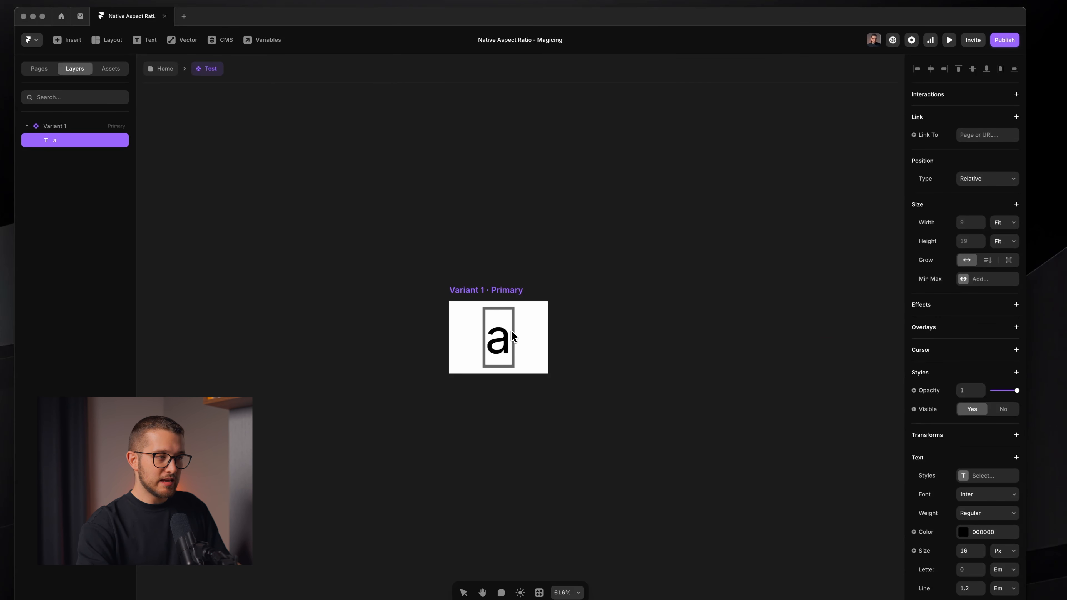
{"action": "key", "text": "Escape"}
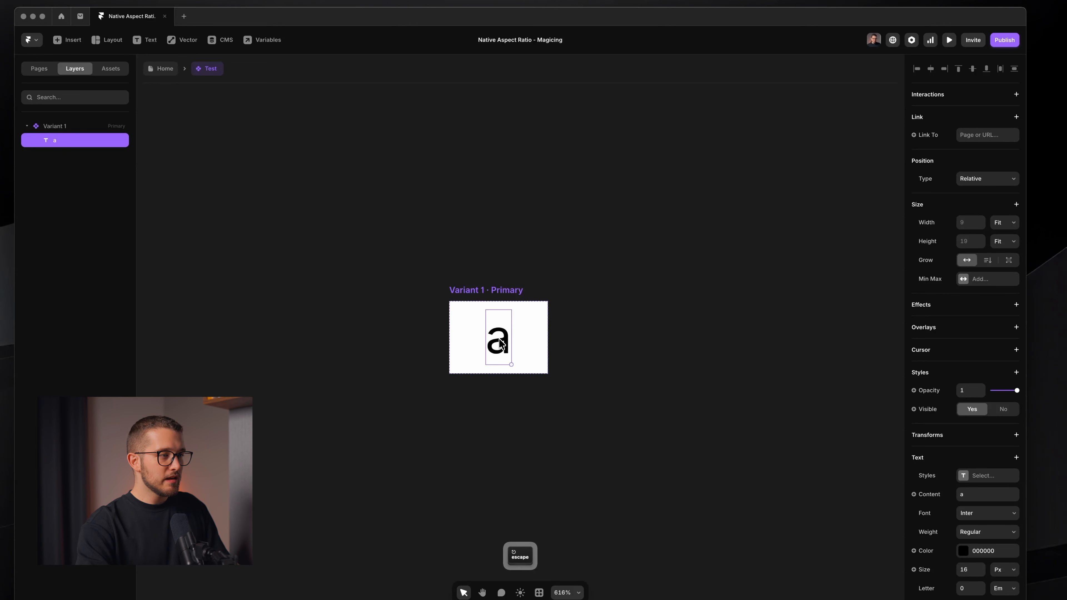
Set the component frame's width to Fit Content
{"action": "left_click", "coordinate": [510, 293]}
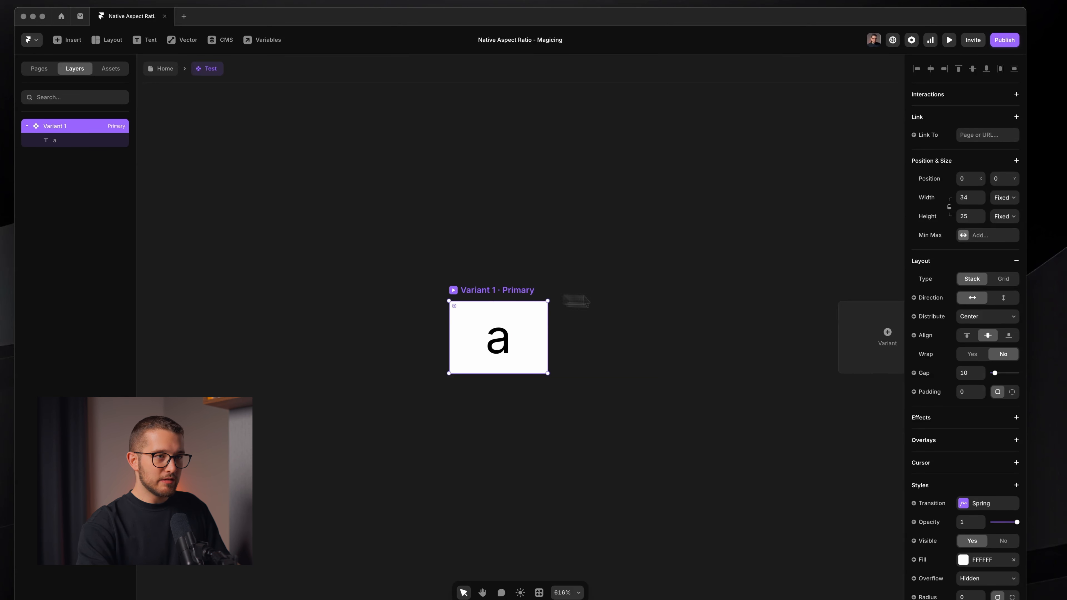
{"action": "left_click", "coordinate": [1004, 197]}
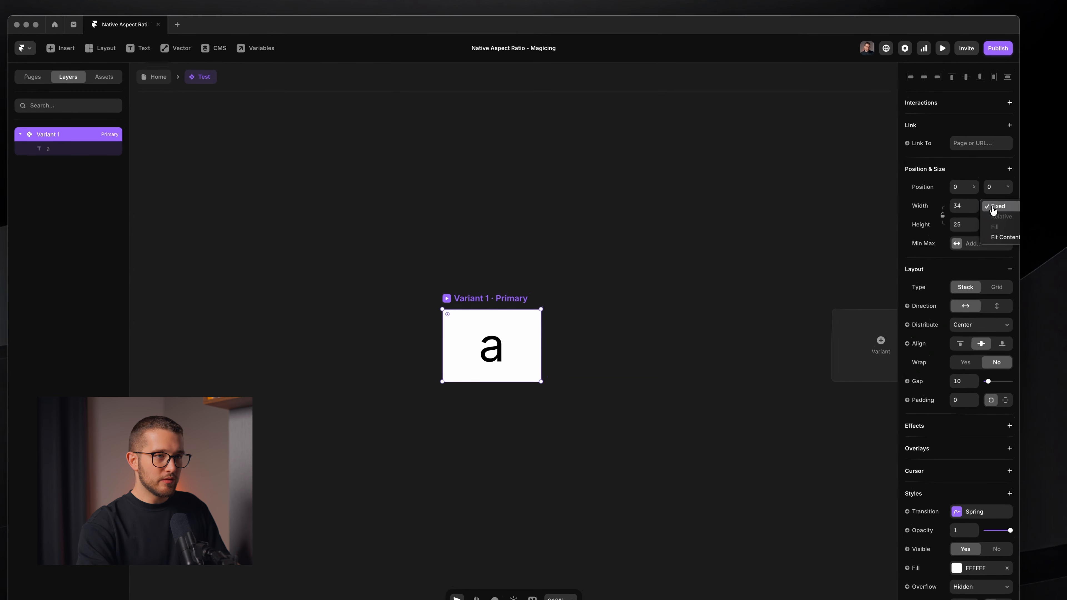
{"action": "left_click", "coordinate": [1002, 238]}
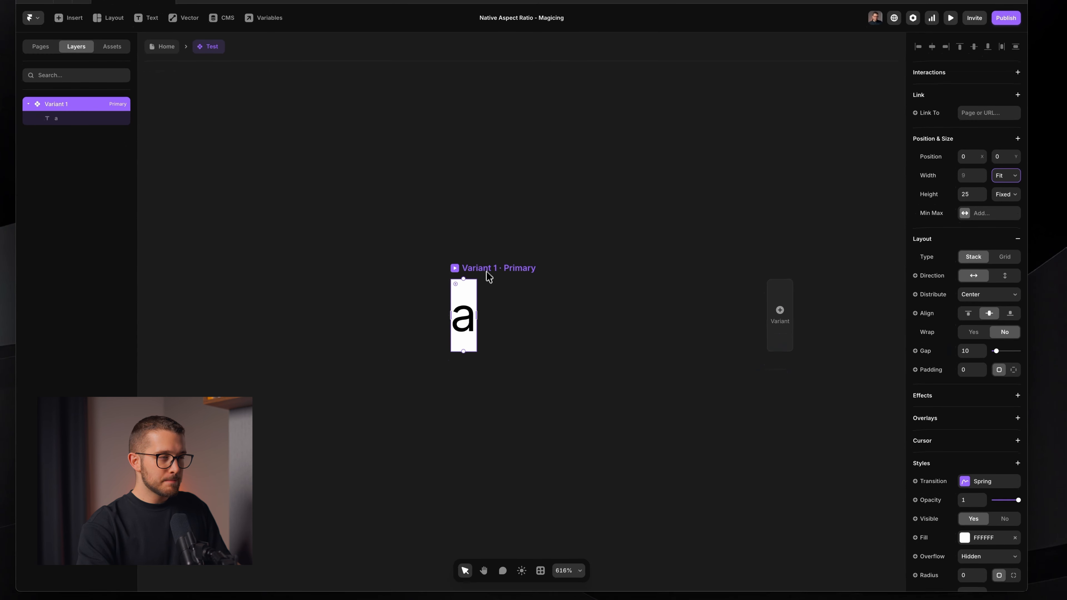
Connect the text layer's content to a new plain text variable named Text
{"action": "left_click", "coordinate": [470, 313]}
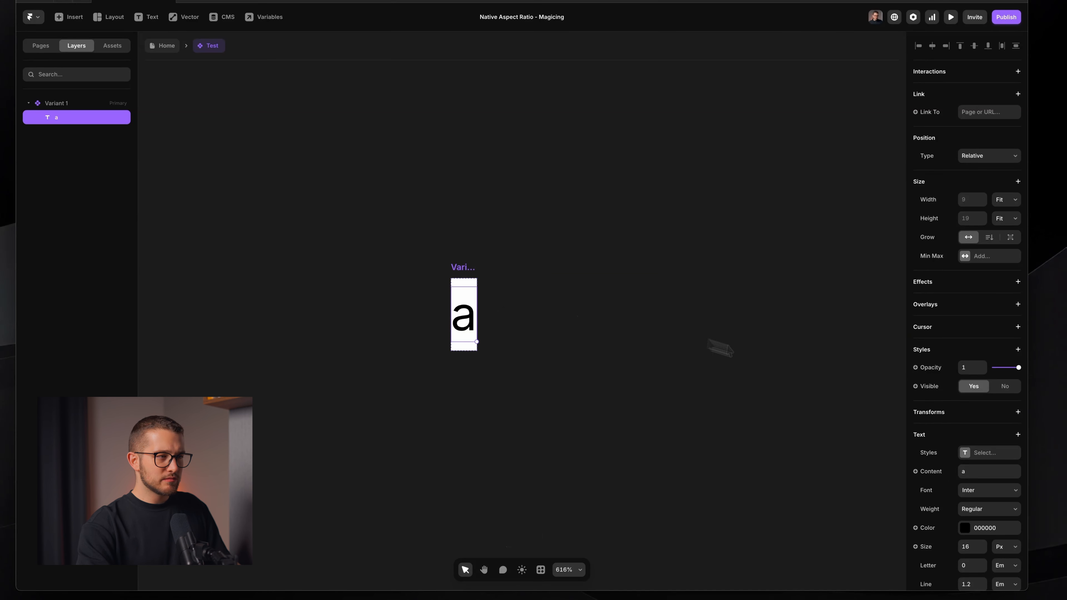
{"action": "scroll", "coordinate": [941, 435], "scroll_direction": "down", "scroll_amount": 5}
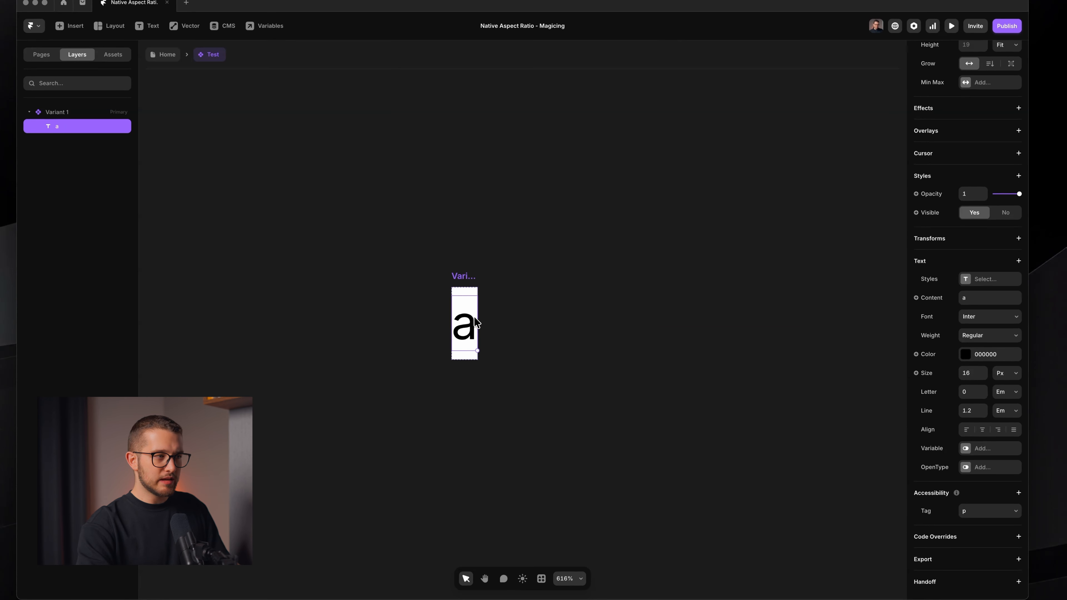
{"action": "left_click", "coordinate": [920, 297]}
{"action": "mouse_move", "coordinate": [942, 318]}
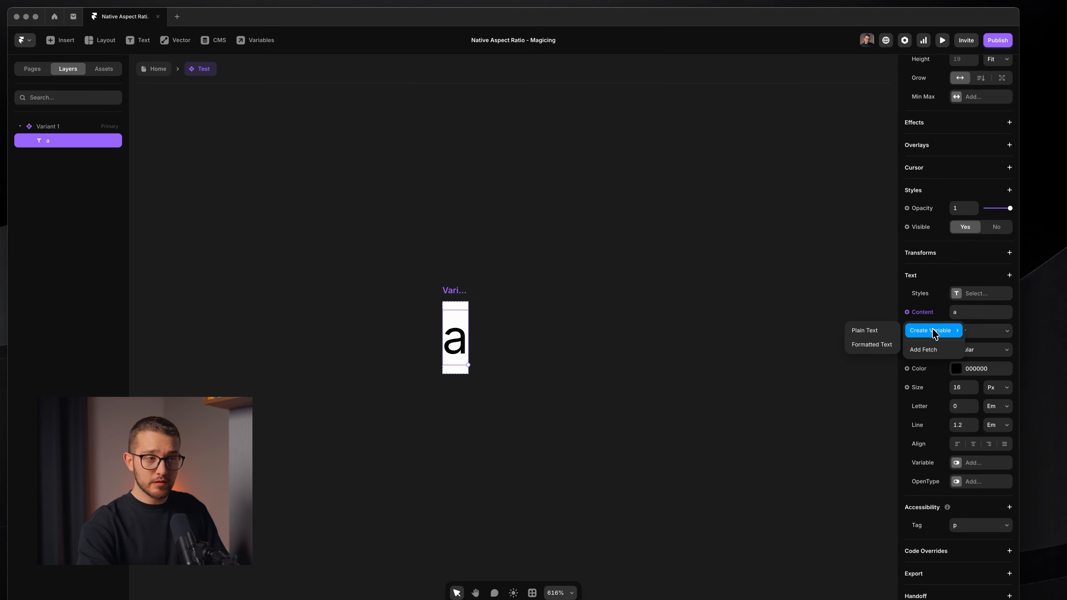
{"action": "left_click", "coordinate": [874, 333]}
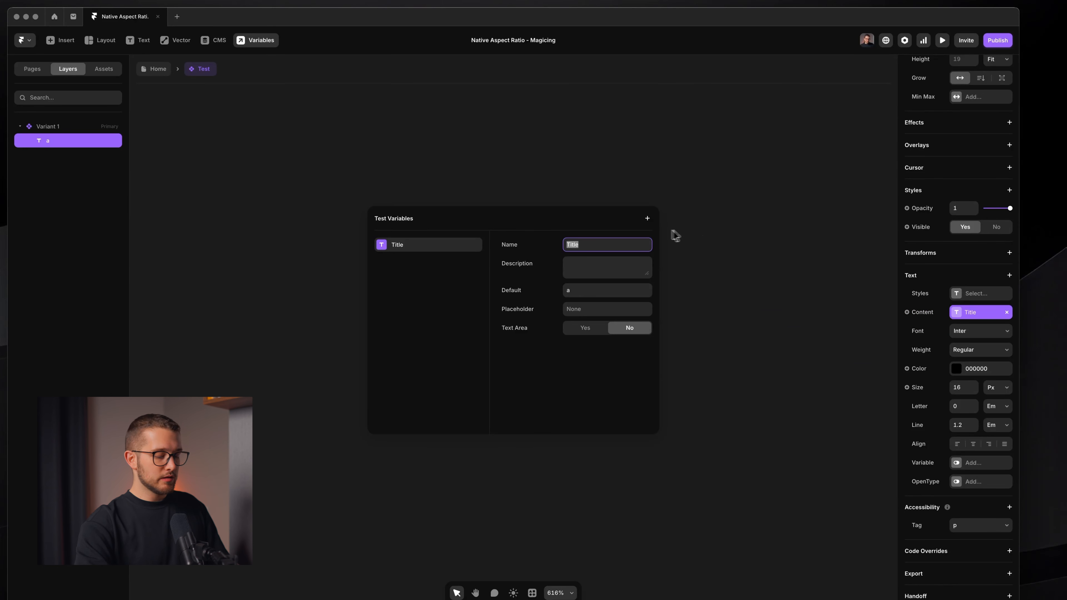
{"action": "type", "text": "Text"}
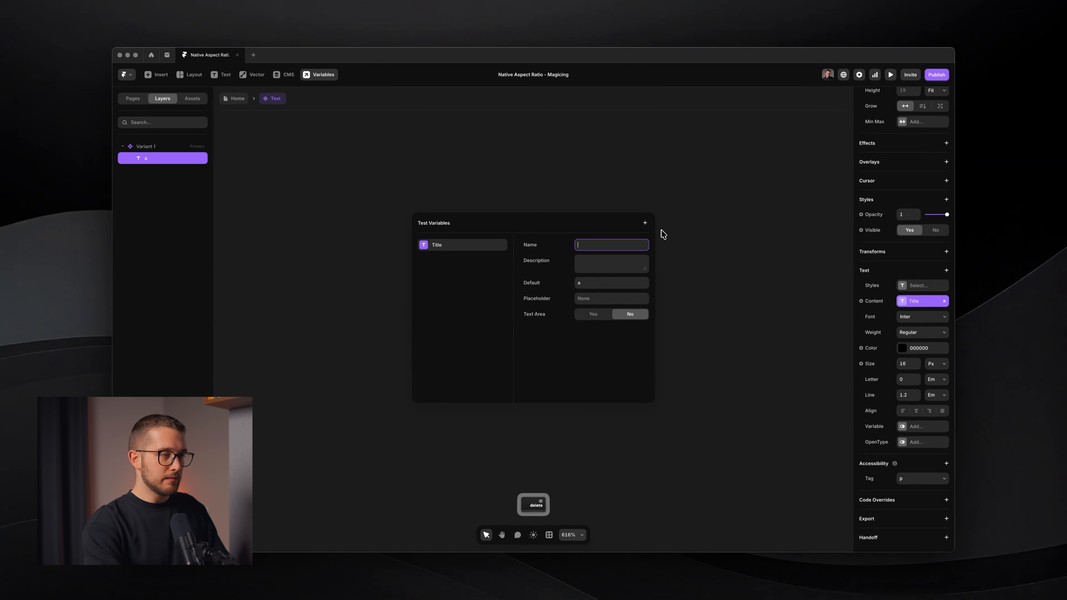
{"action": "left_click", "coordinate": [632, 191]}
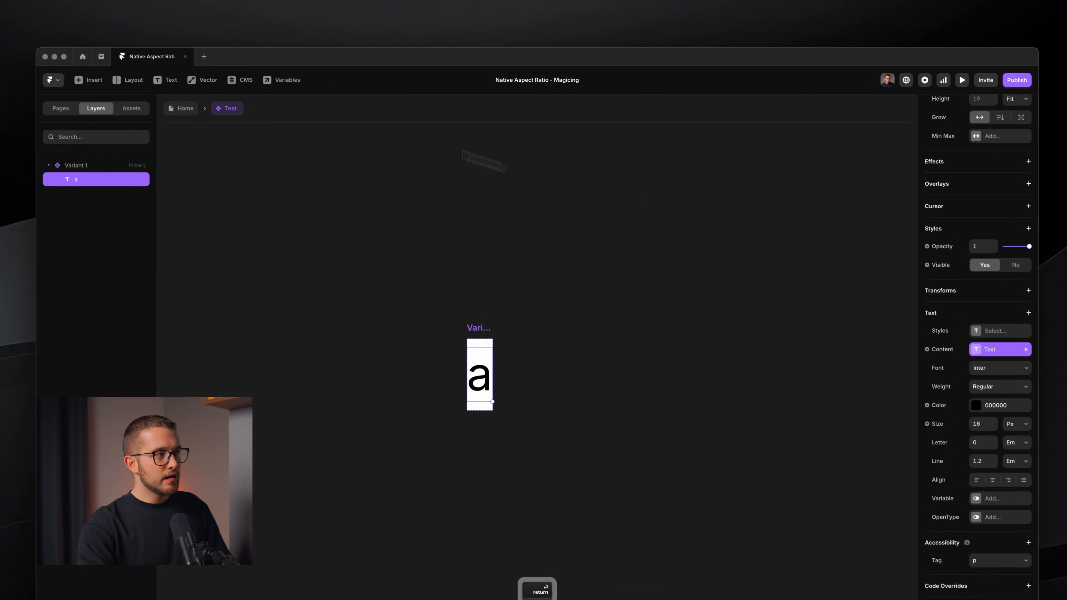
On the home page, fill the instance's Text property with a long string of a characters
{"action": "left_click", "coordinate": [193, 105]}
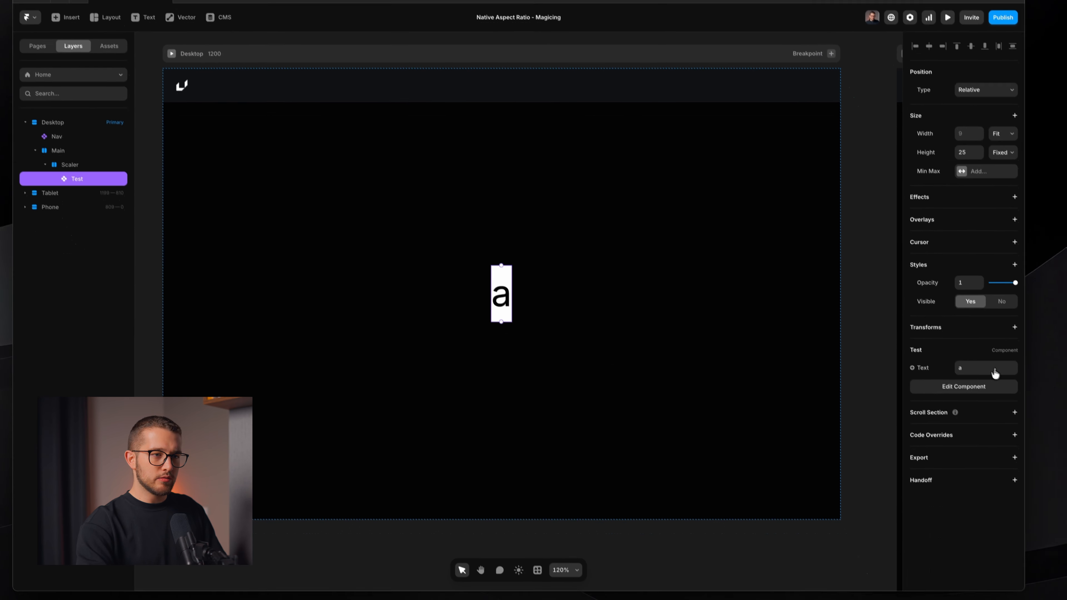
{"action": "left_click", "coordinate": [1021, 427]}
{"action": "type", "text": "aa"}
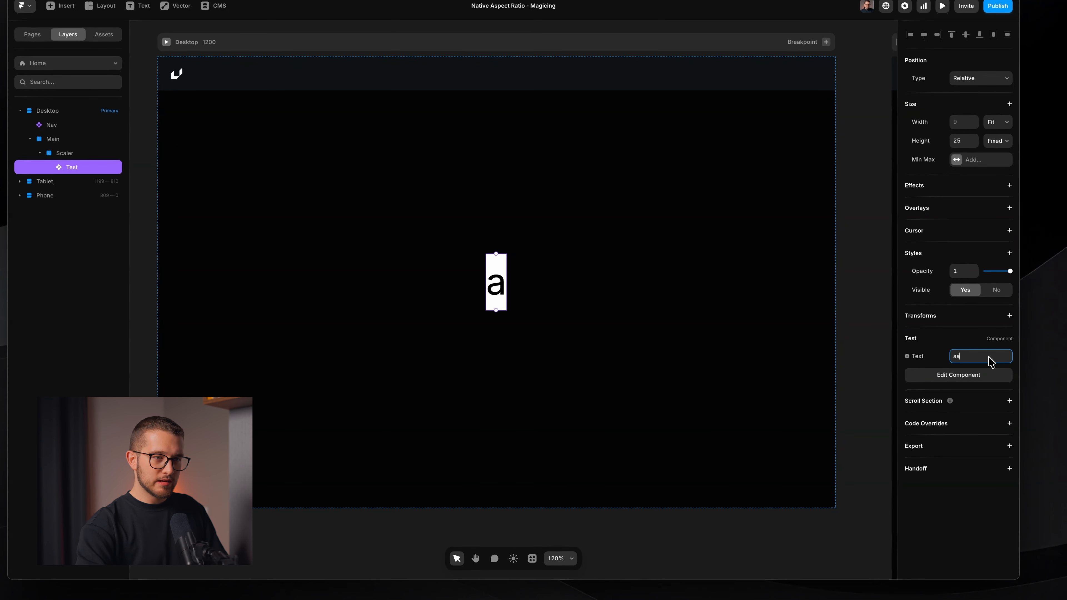
{"action": "type", "text": "aaaaa"}
{"action": "key", "text": "Return"}
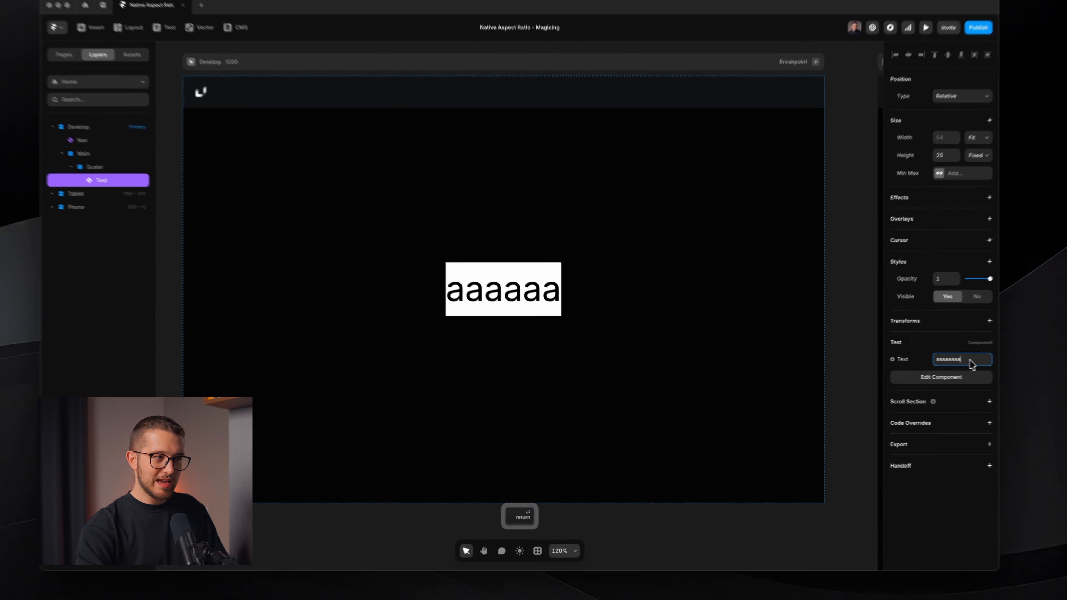
{"action": "type", "text": "aaaaa"}
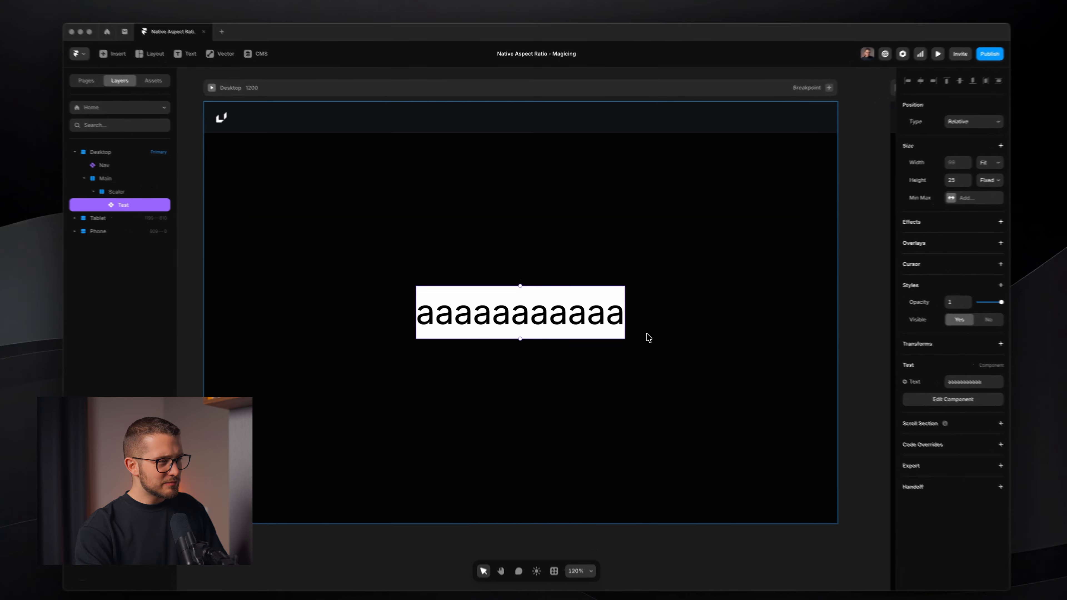
Open the Test component, select its text layer and set its opacity to 0
{"action": "left_click", "coordinate": [651, 330]}
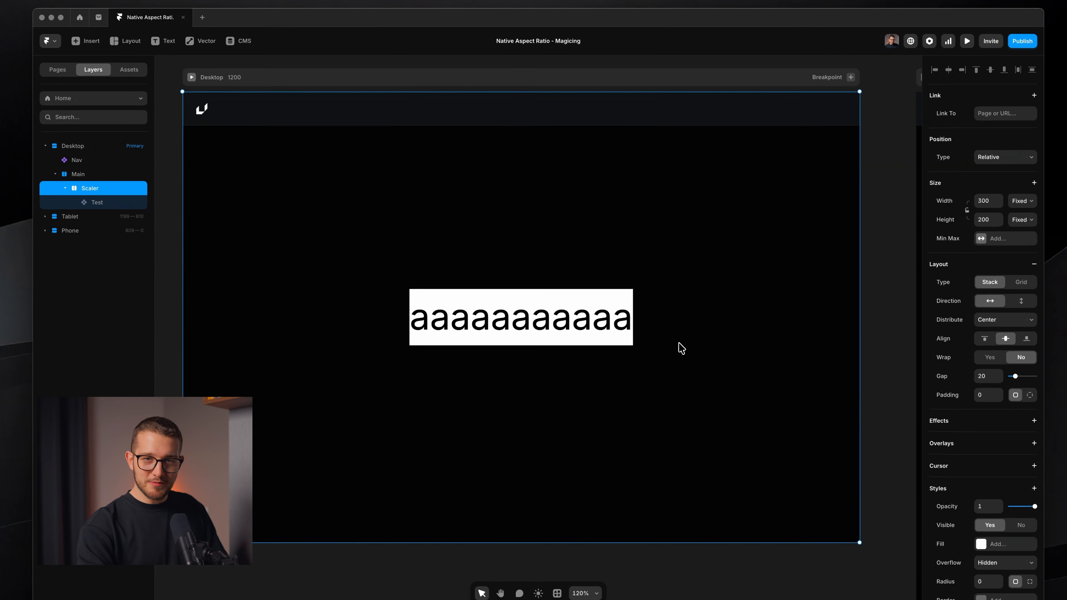
{"action": "left_click", "coordinate": [605, 315], "text": "super"}
{"action": "double_click", "coordinate": [605, 315]}
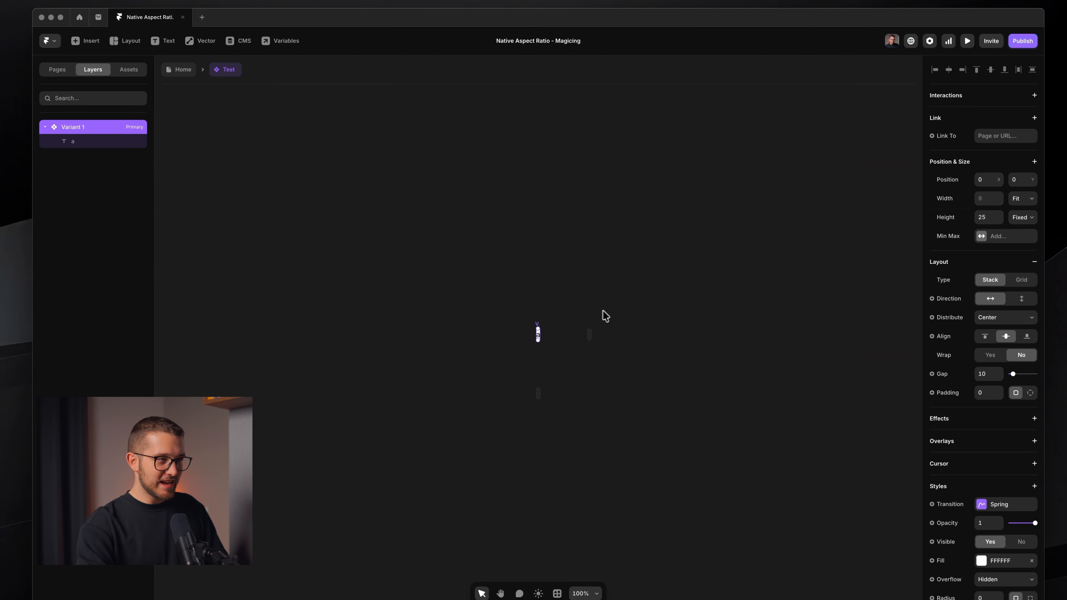
{"action": "left_click", "coordinate": [105, 142]}
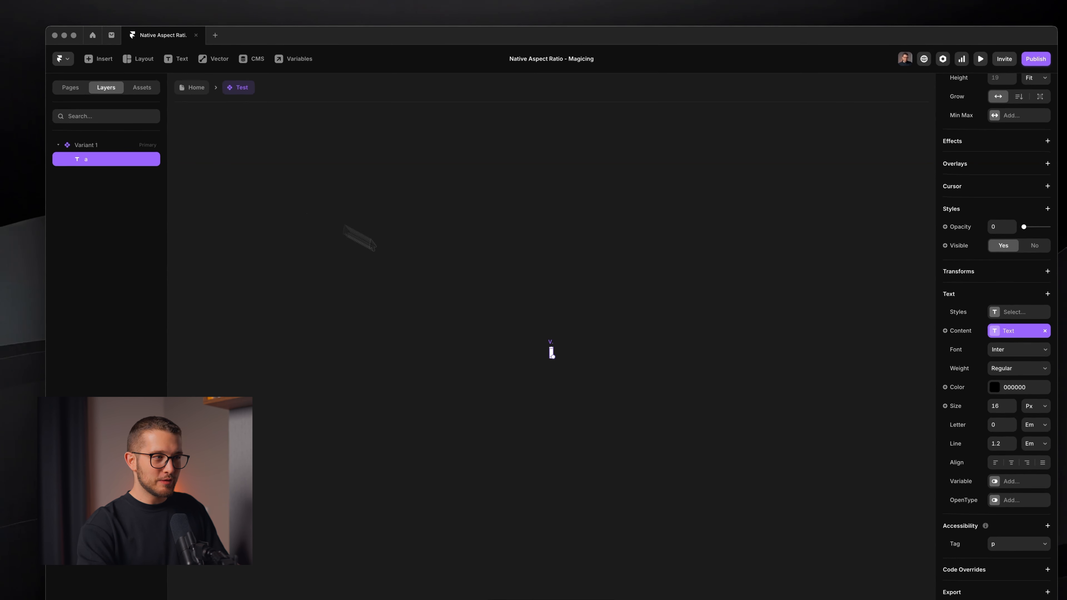
{"action": "scroll", "coordinate": [549, 359], "scroll_direction": "up", "scroll_amount": 5}
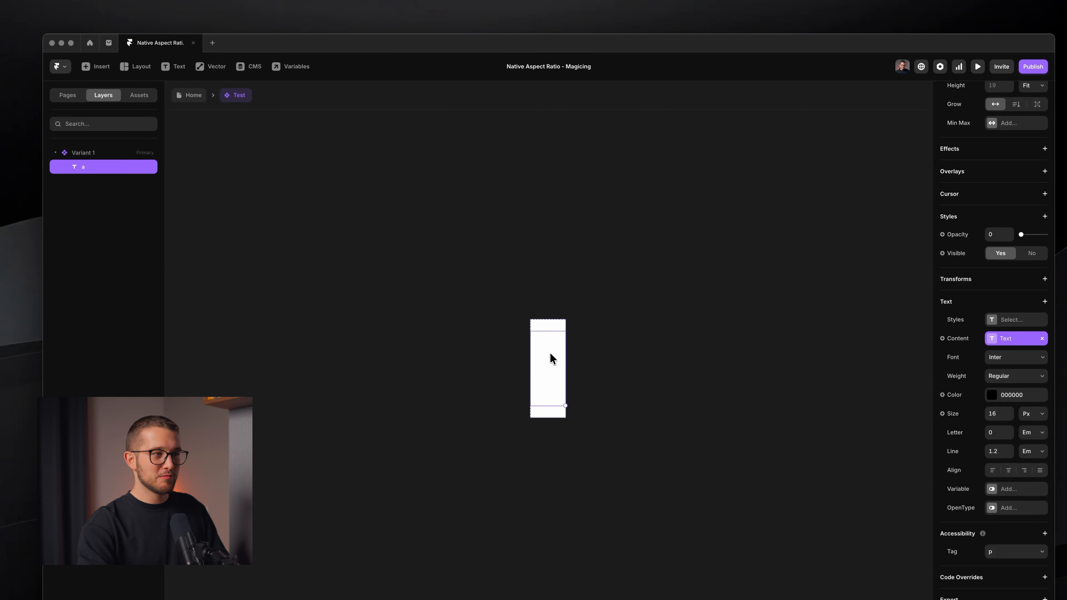
Back on the home page, shorten the instance's Text property by deleting several characters
{"action": "left_click", "coordinate": [183, 97]}
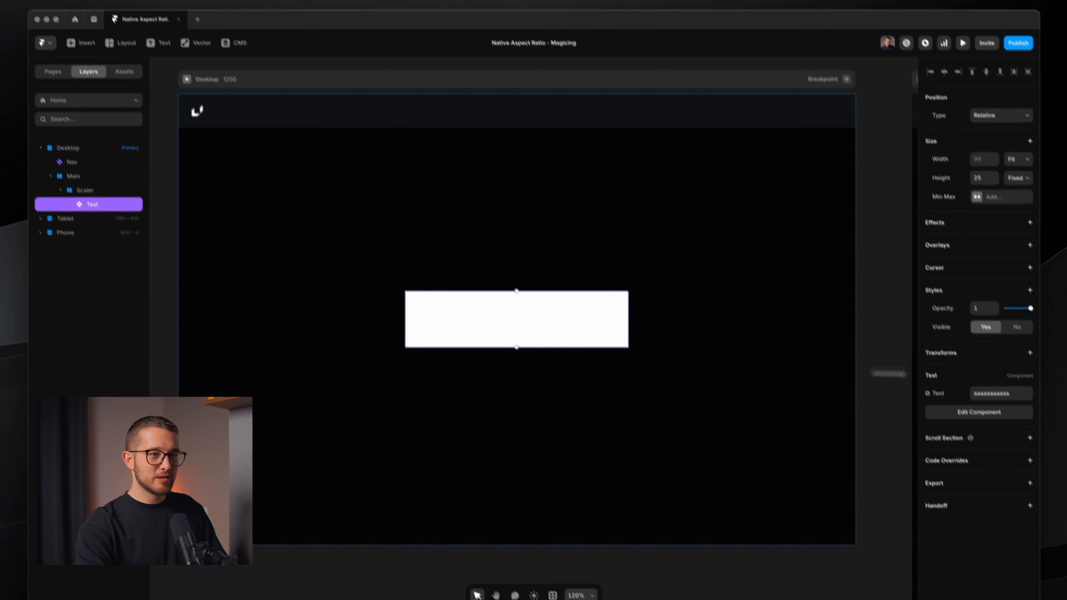
{"action": "left_click", "coordinate": [996, 360]}
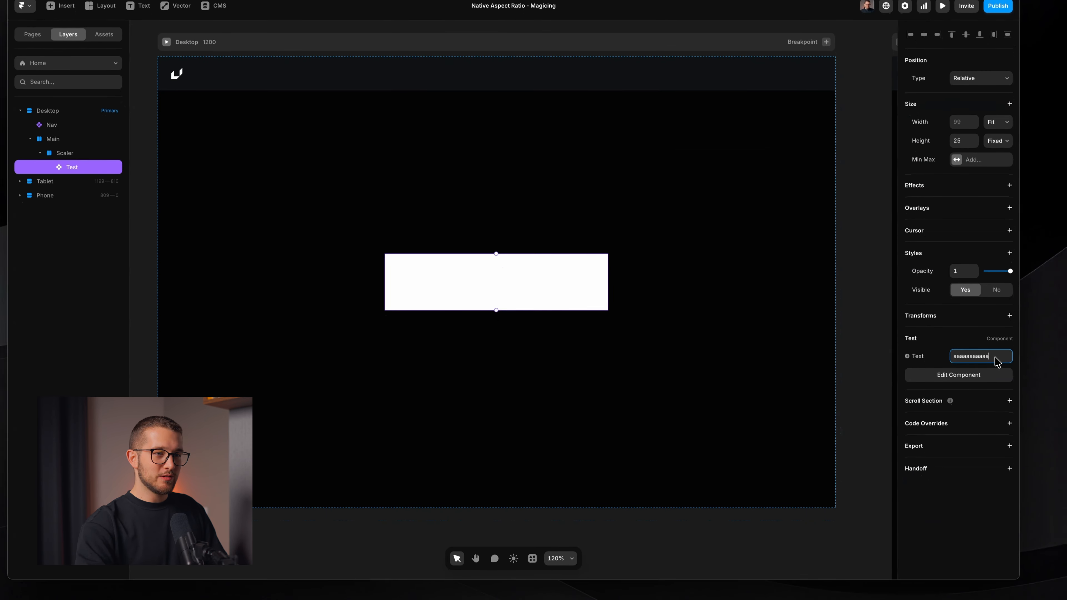
{"action": "key", "text": "BackSpace"}
{"action": "key", "text": "BackSpace"}
{"action": "key", "text": "BackSpace"}
{"action": "key", "text": "BackSpace"}
{"action": "key", "text": "BackSpace"}
{"action": "key", "text": "BackSpace"}
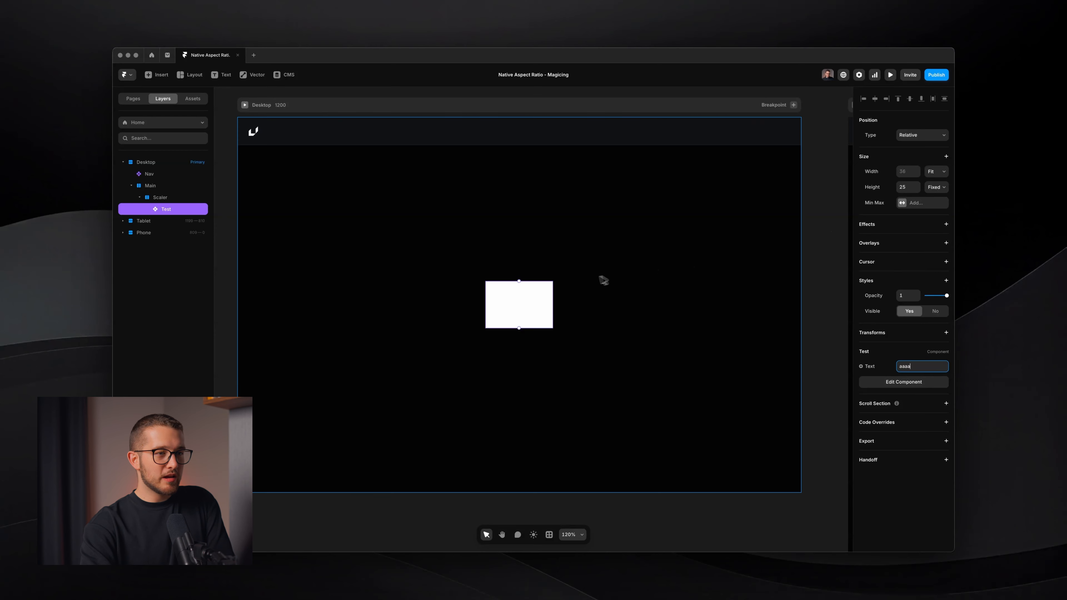
{"action": "left_click", "coordinate": [916, 366]}
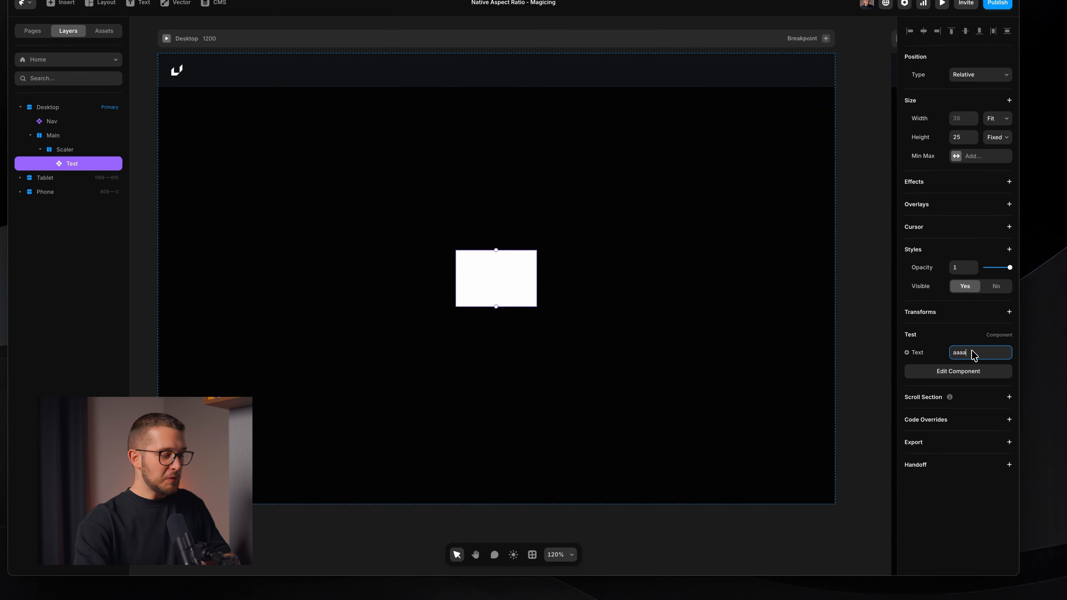
{"action": "key", "text": "BackSpace"}
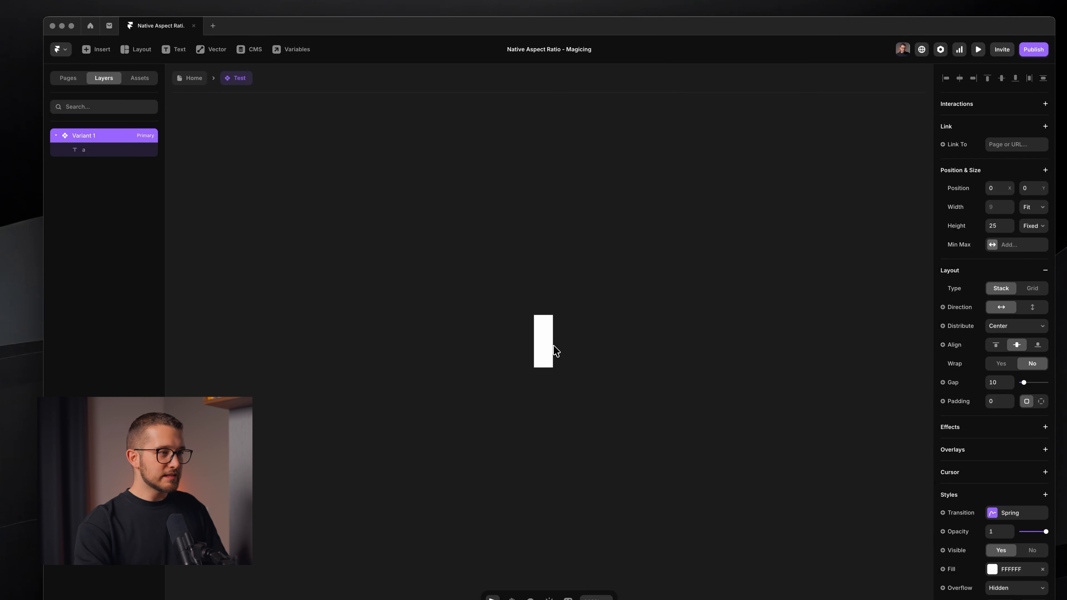
Select the component's text layer and change its font to Geist Mono
{"action": "left_click", "coordinate": [542, 336]}
{"action": "left_click", "coordinate": [547, 303]}
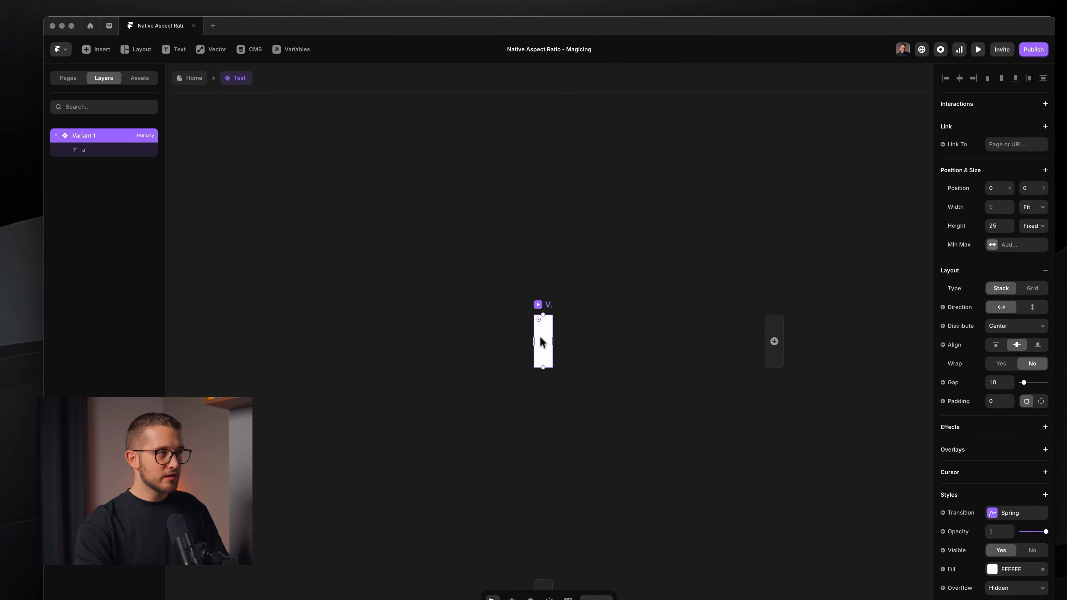
{"action": "left_click", "coordinate": [92, 149]}
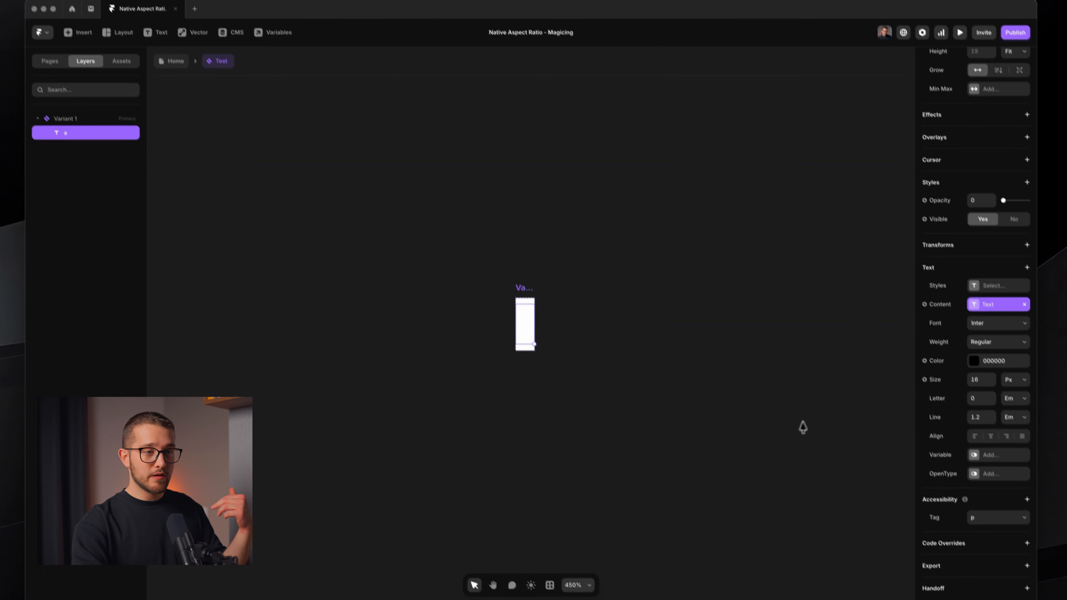
{"action": "left_click", "coordinate": [976, 381]}
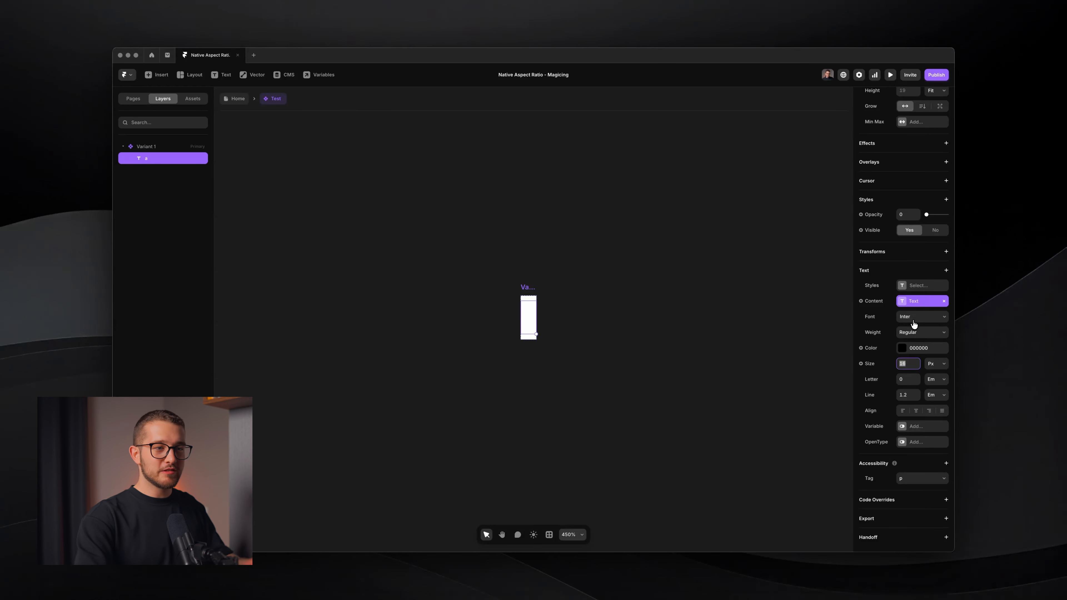
{"action": "left_click", "coordinate": [914, 320]}
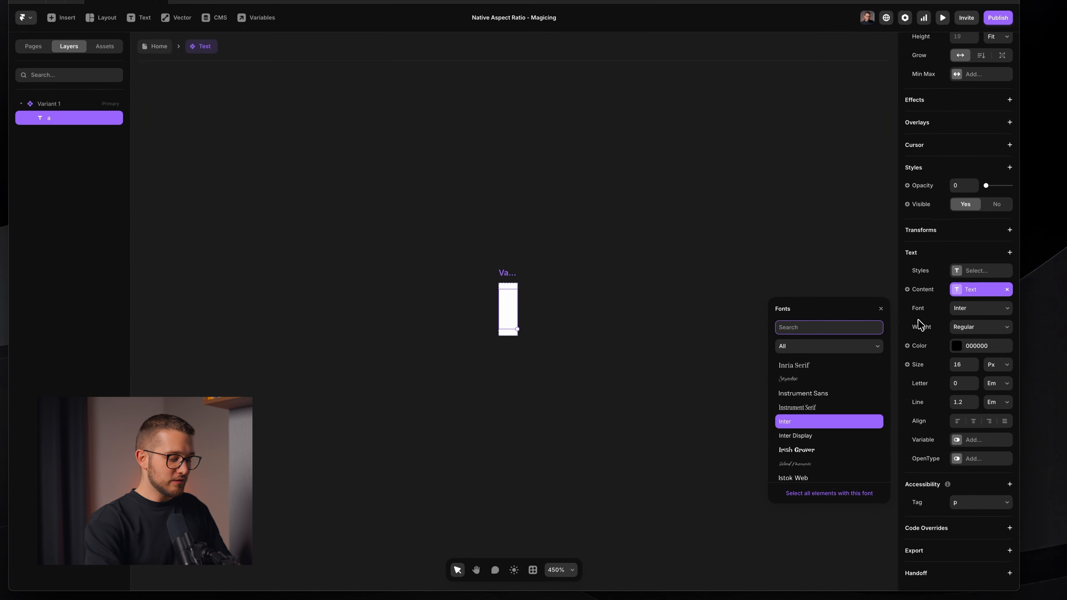
{"action": "type", "text": "geist mono"}
{"action": "key", "text": "Return"}
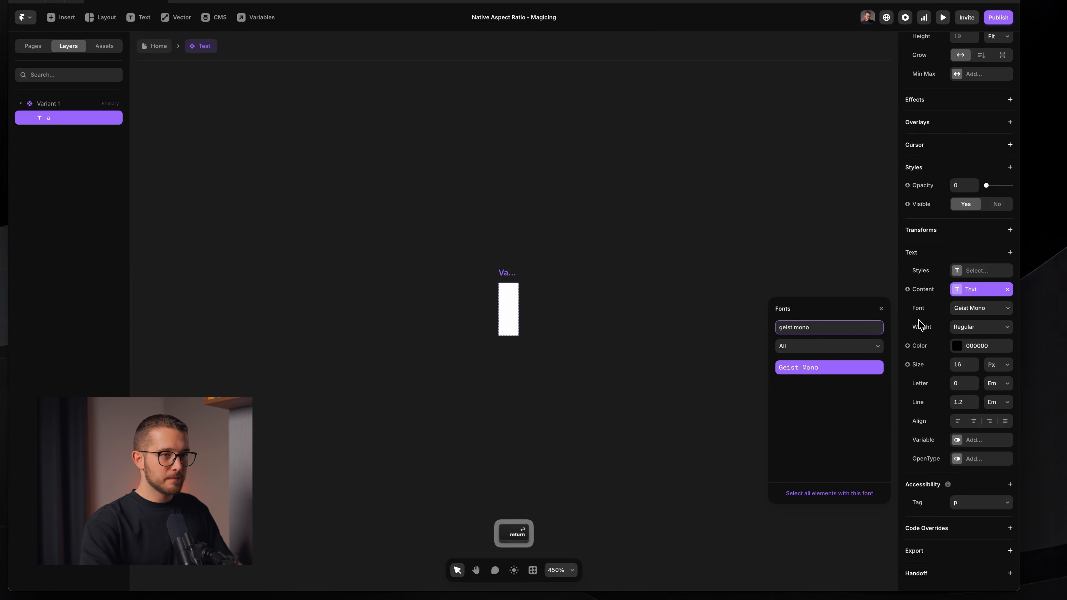
{"action": "left_click", "coordinate": [880, 308]}
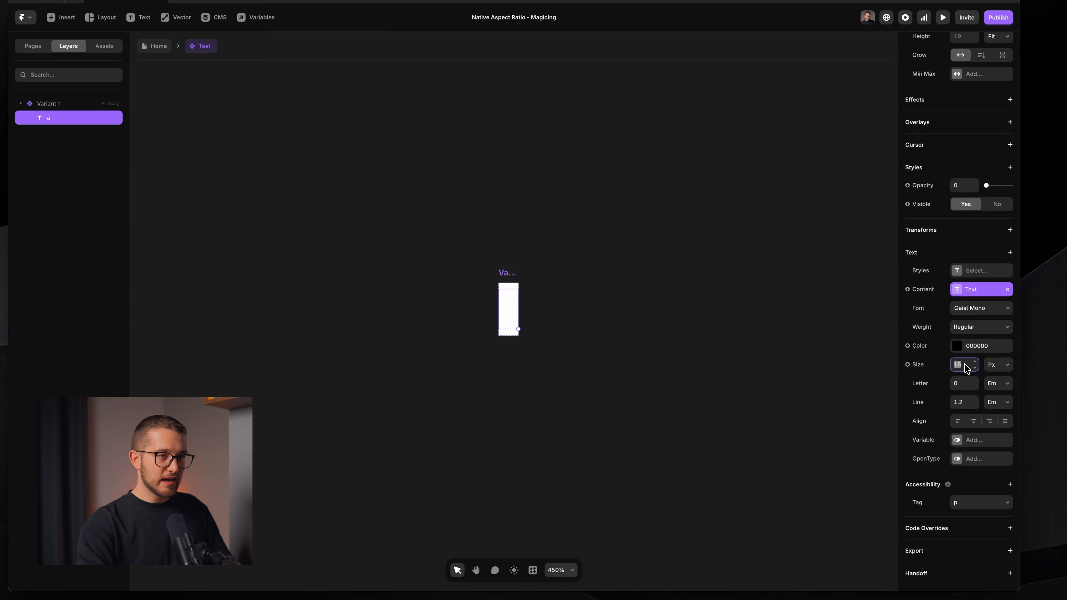
Set the text layer's font size to 7 px
{"action": "type", "text": "10"}
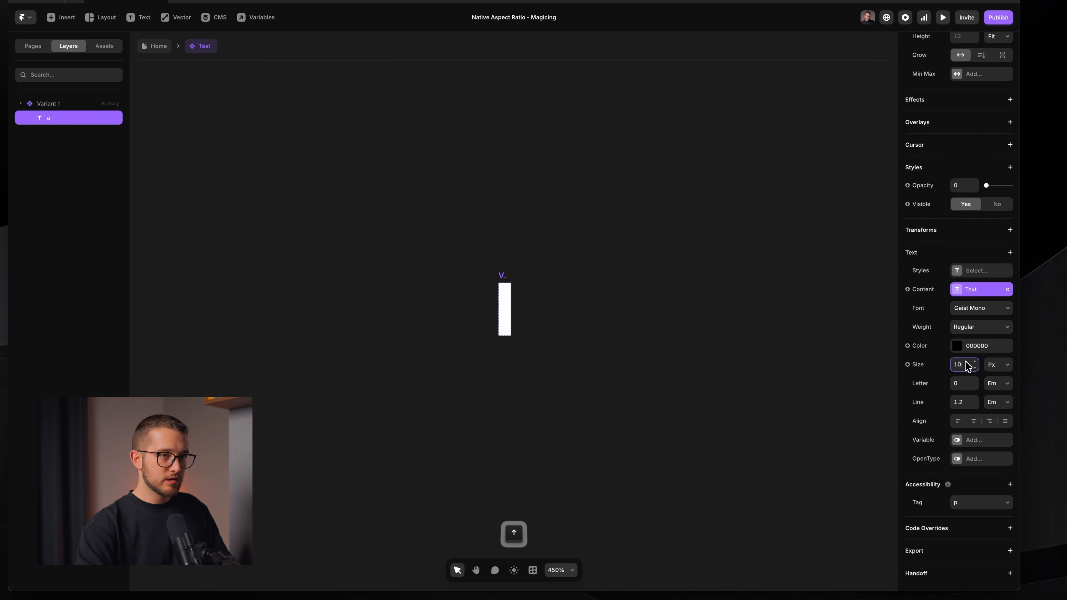
{"action": "key", "text": "Down"}
{"action": "key", "text": "Down"}
{"action": "key", "text": "Down"}
{"action": "key", "text": "Down"}
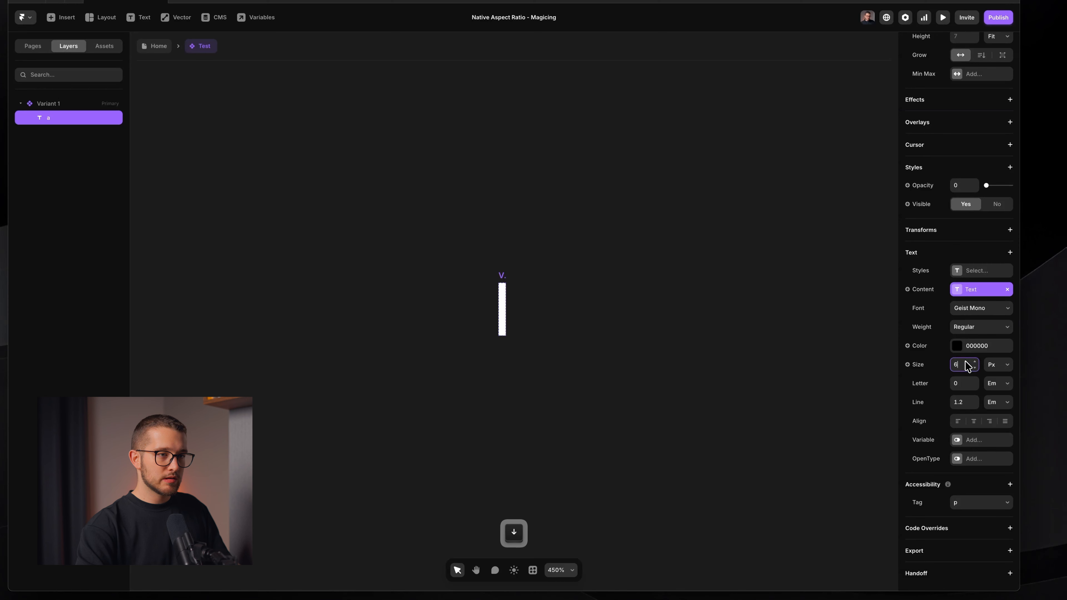
{"action": "key", "text": "Return"}
Unlink the text layer's content from its variable and enter the static text aaaaaa
{"action": "left_click", "coordinate": [761, 335]}
{"action": "key", "text": "space"}
{"action": "left_click_drag", "start_coordinate": [627, 289], "coordinate": [628, 316]}
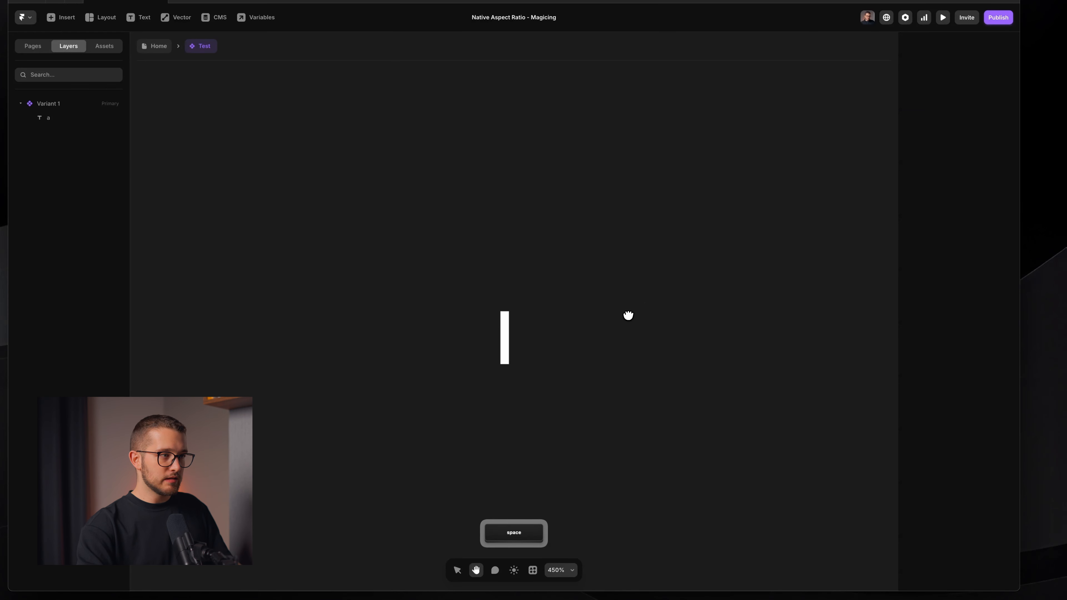
{"action": "left_click", "coordinate": [510, 340], "text": "super"}
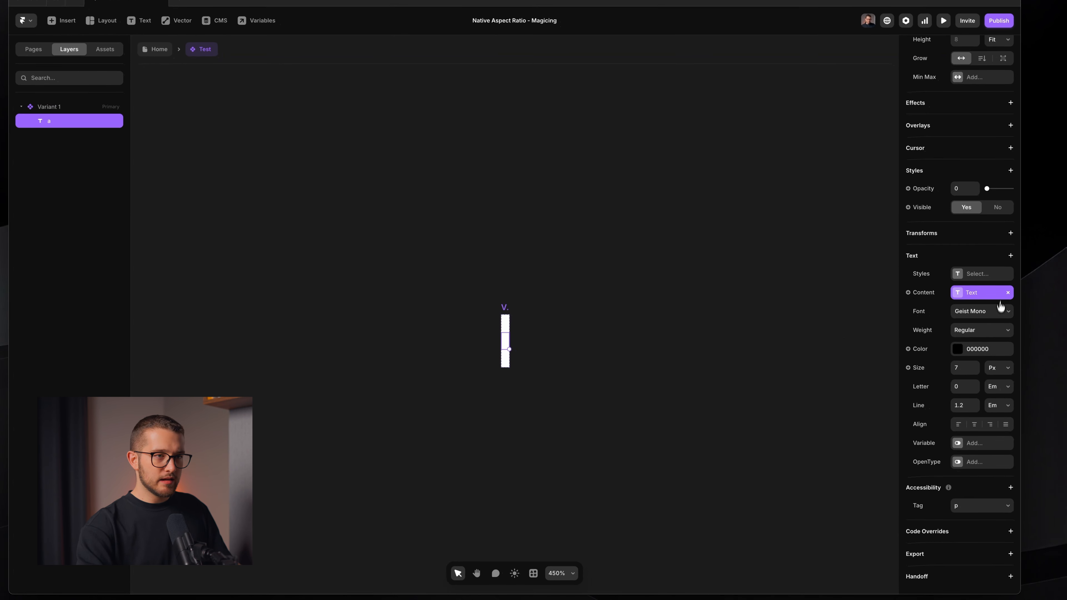
{"action": "left_click", "coordinate": [987, 298]}
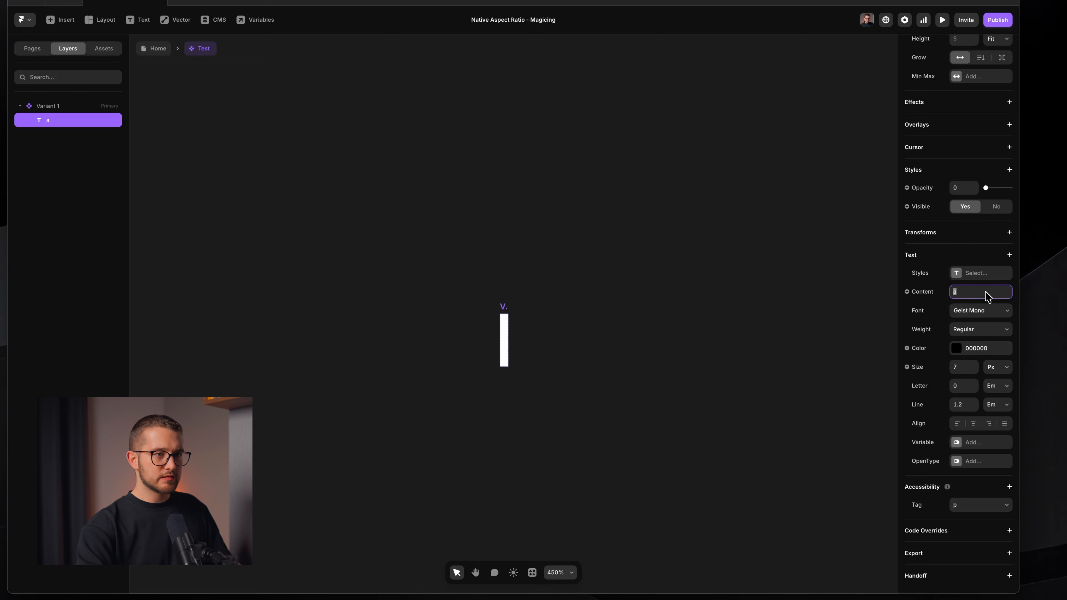
{"action": "key", "text": "Right"}
{"action": "key", "text": "Return"}
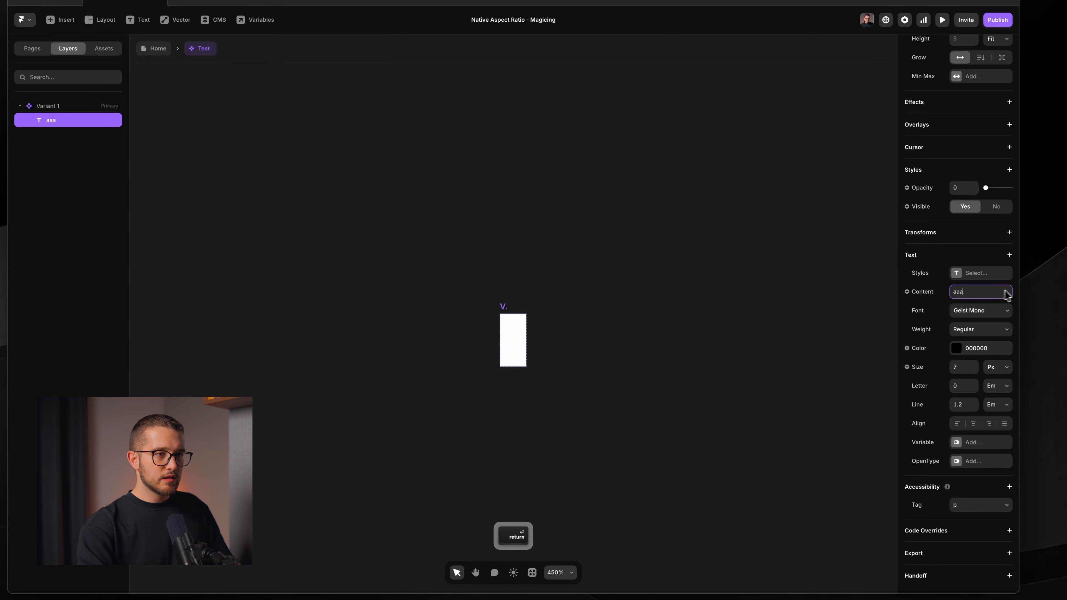
{"action": "scroll", "coordinate": [995, 296], "scroll_direction": "up", "scroll_amount": 3}
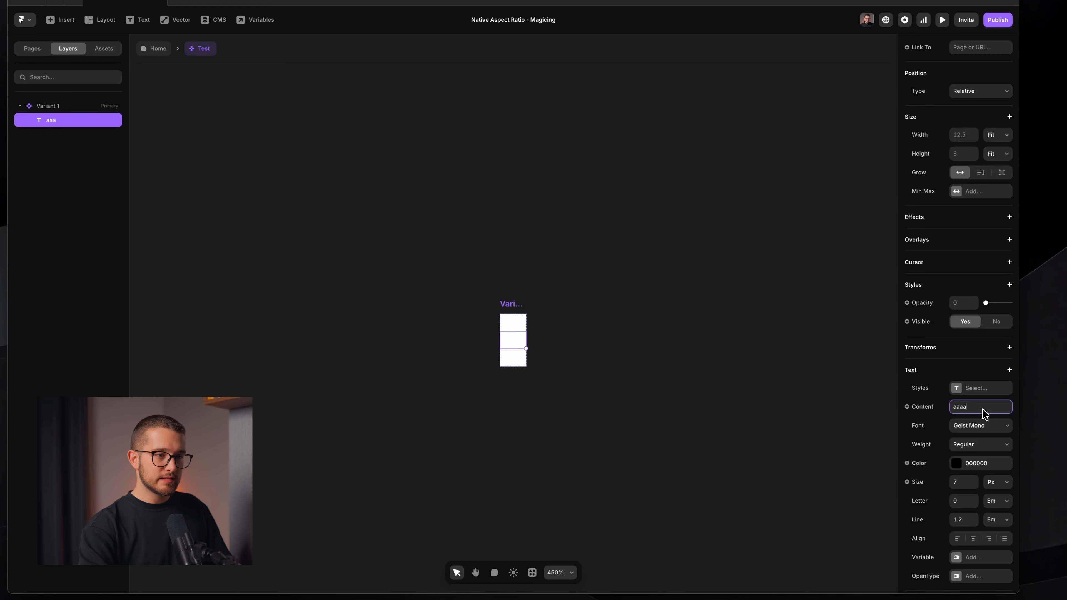
{"action": "key", "text": "Return"}
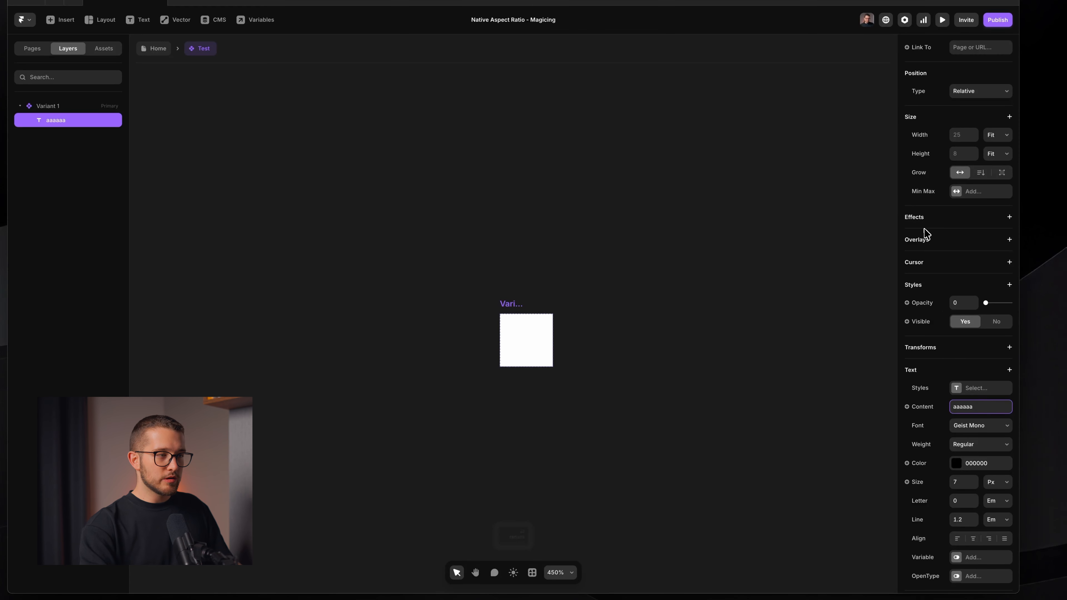
{"action": "left_click", "coordinate": [523, 316]}
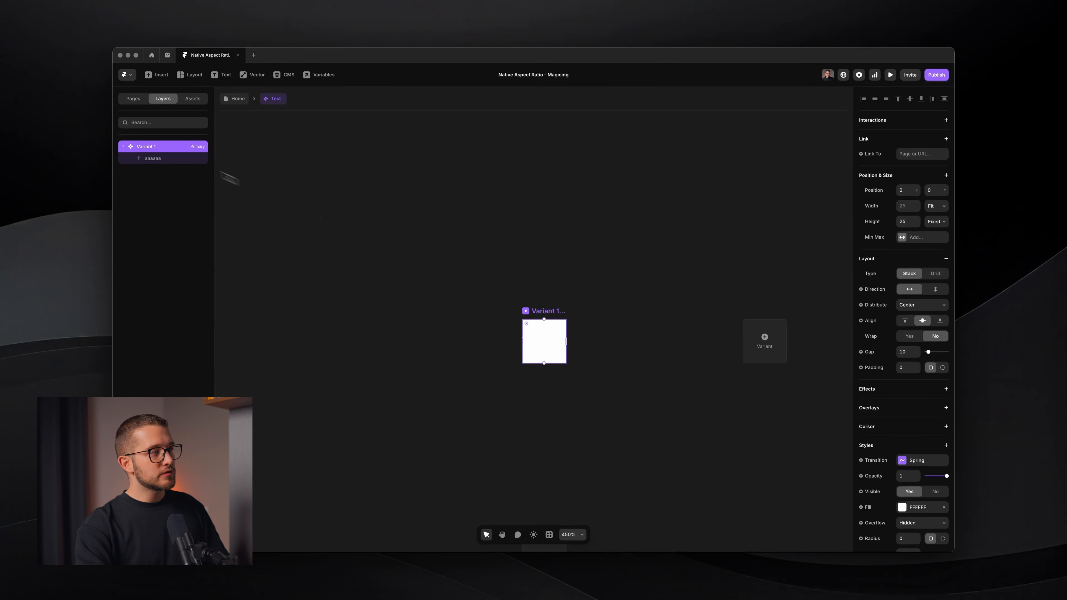
{"action": "left_click", "coordinate": [196, 159]}
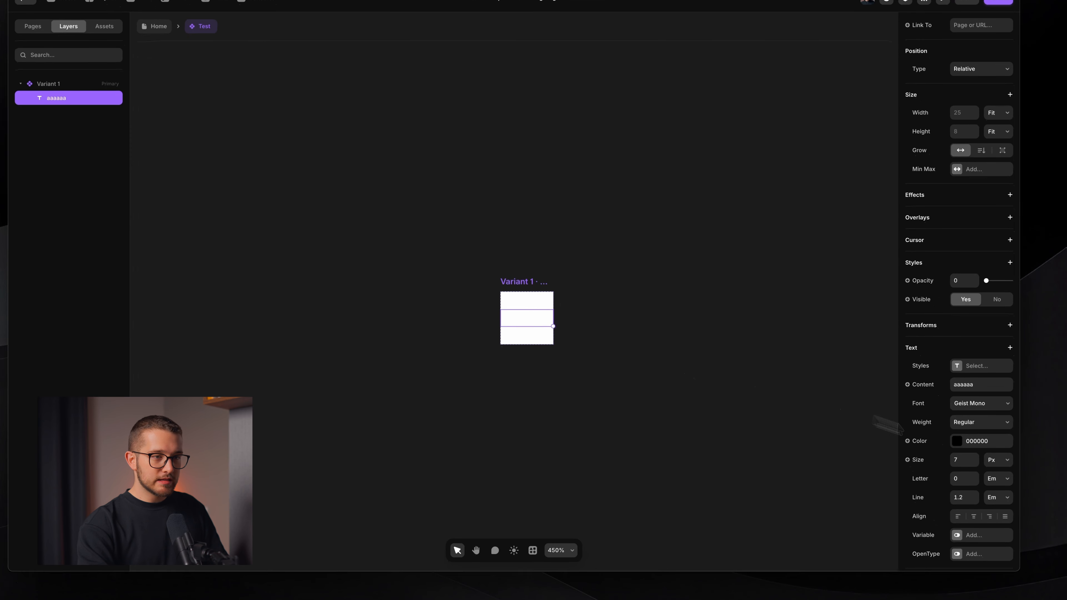
{"action": "double_click", "coordinate": [992, 385]}
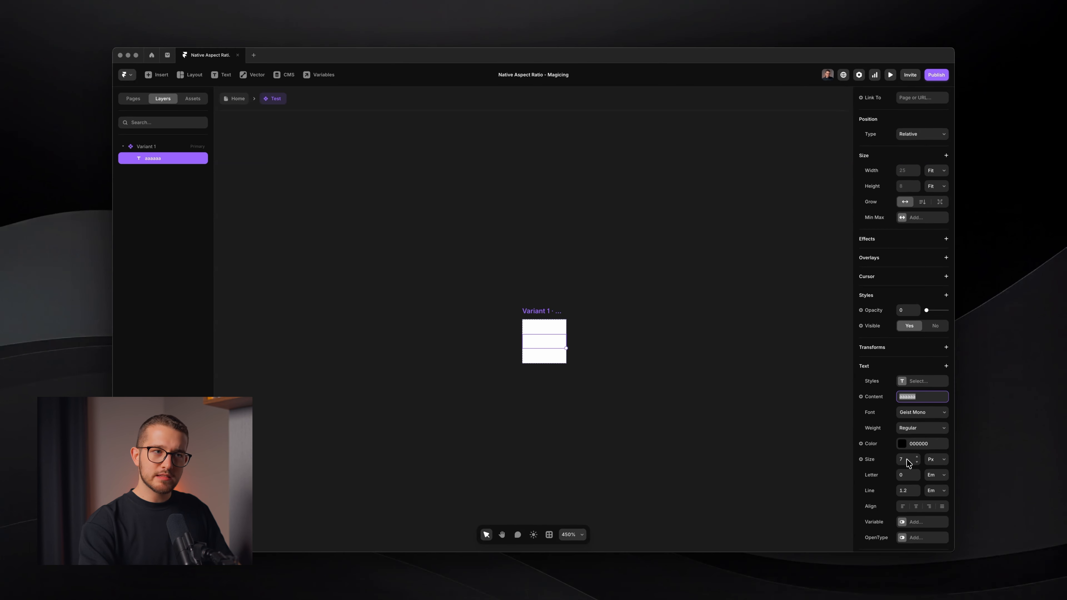
{"action": "left_click", "coordinate": [542, 315]}
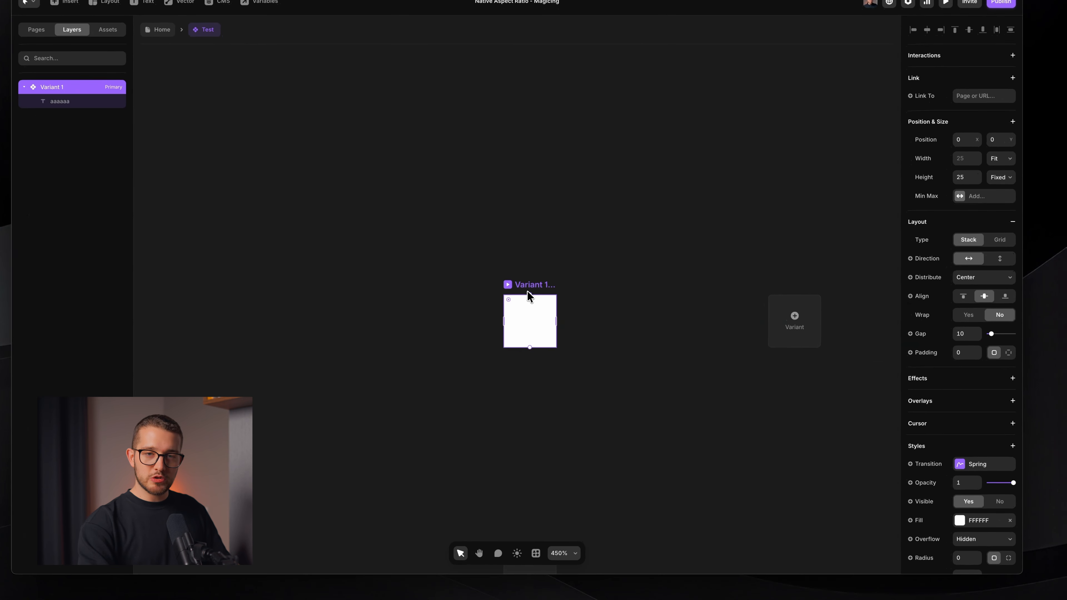
{"action": "left_click", "coordinate": [524, 324]}
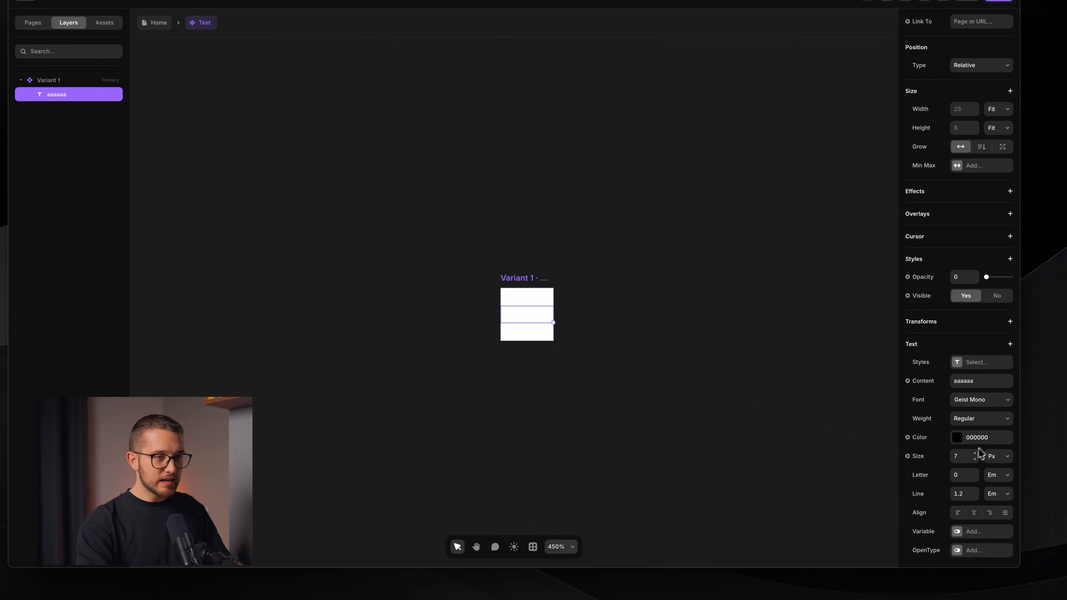
{"action": "left_click", "coordinate": [974, 453]}
{"action": "left_click", "coordinate": [975, 453]}
{"action": "left_click", "coordinate": [974, 453]}
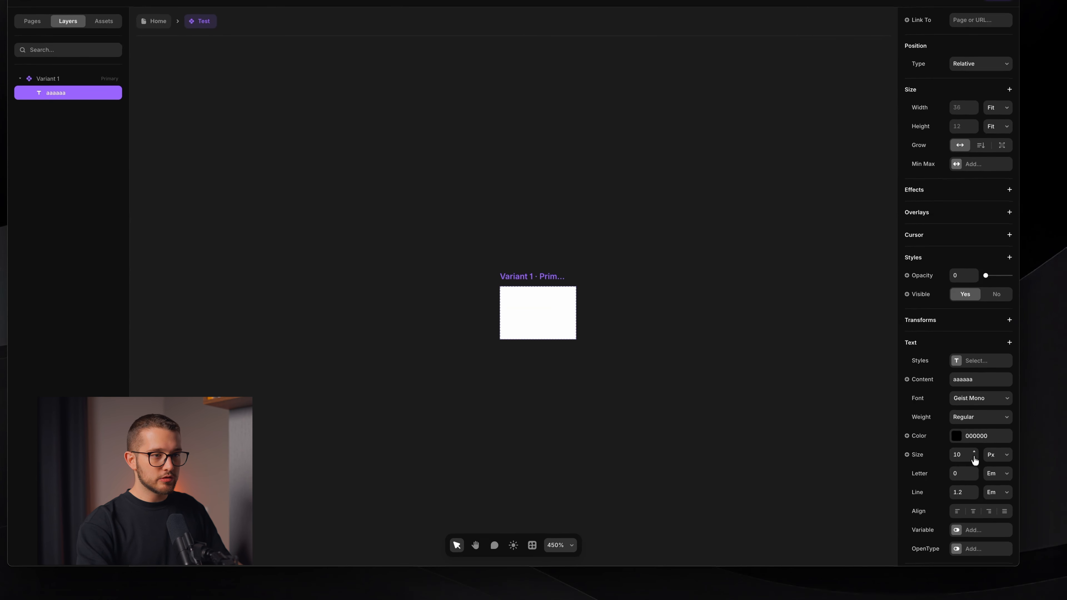
{"action": "left_click", "coordinate": [974, 459]}
{"action": "left_click", "coordinate": [974, 459]}
{"action": "left_click", "coordinate": [975, 458]}
{"action": "left_click", "coordinate": [974, 454]}
{"action": "left_click", "coordinate": [974, 453]}
{"action": "left_click", "coordinate": [974, 454]}
{"action": "left_click", "coordinate": [975, 454]}
{"action": "left_click", "coordinate": [975, 453]}
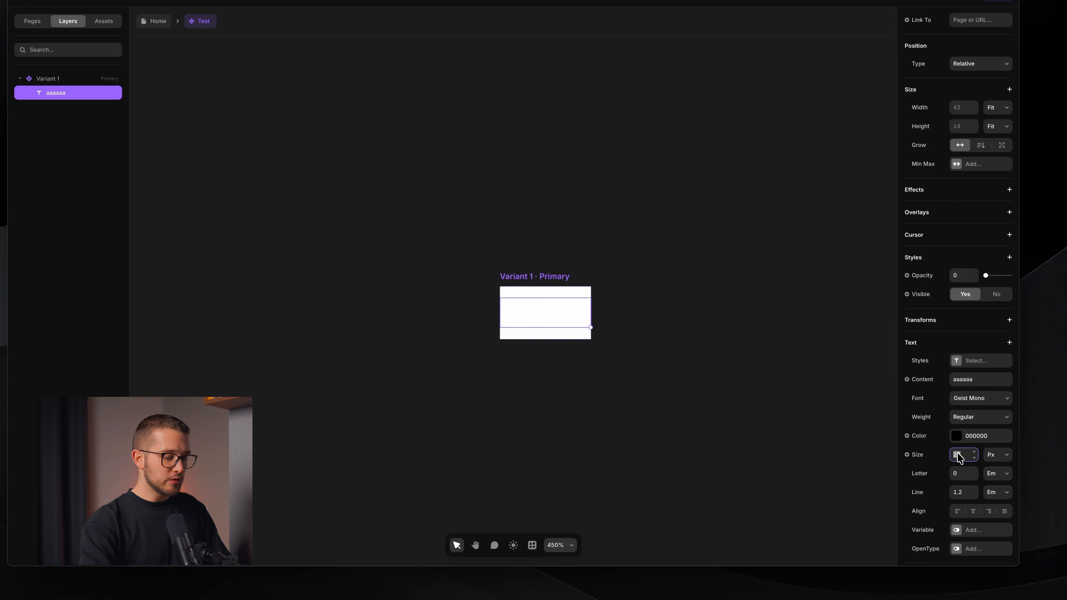
{"action": "key", "text": "Return"}
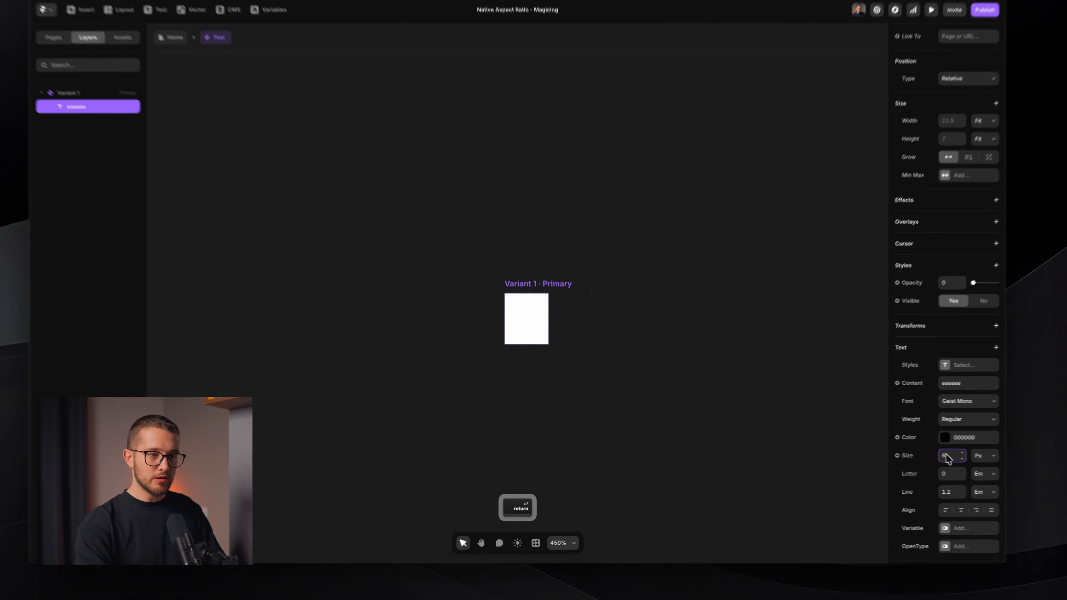
{"action": "key", "text": "Up"}
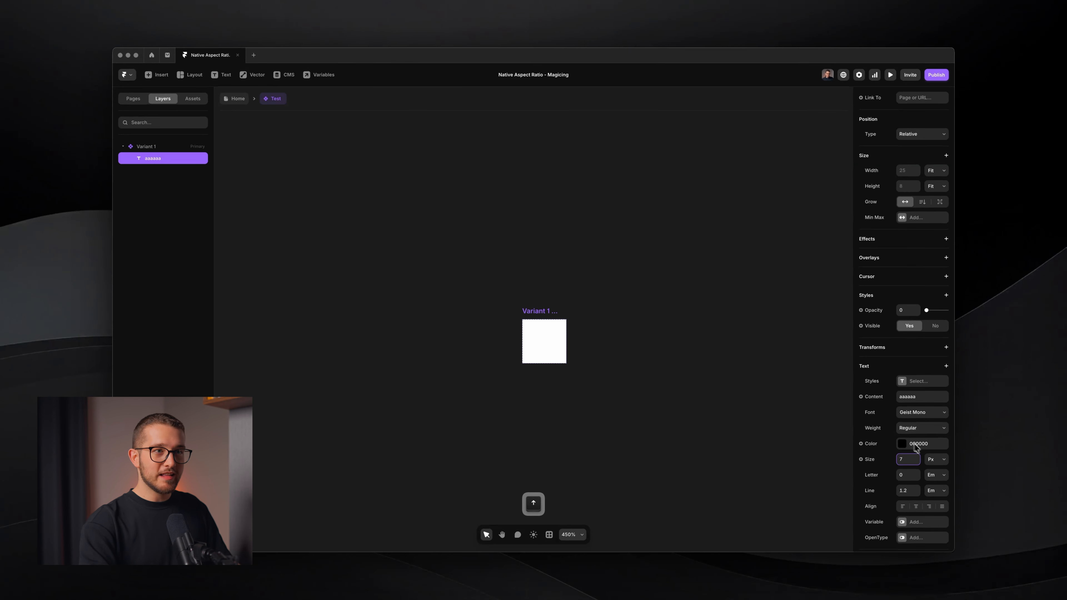
Reconnect the text layer's content to the Text variable
{"action": "left_click", "coordinate": [539, 310]}
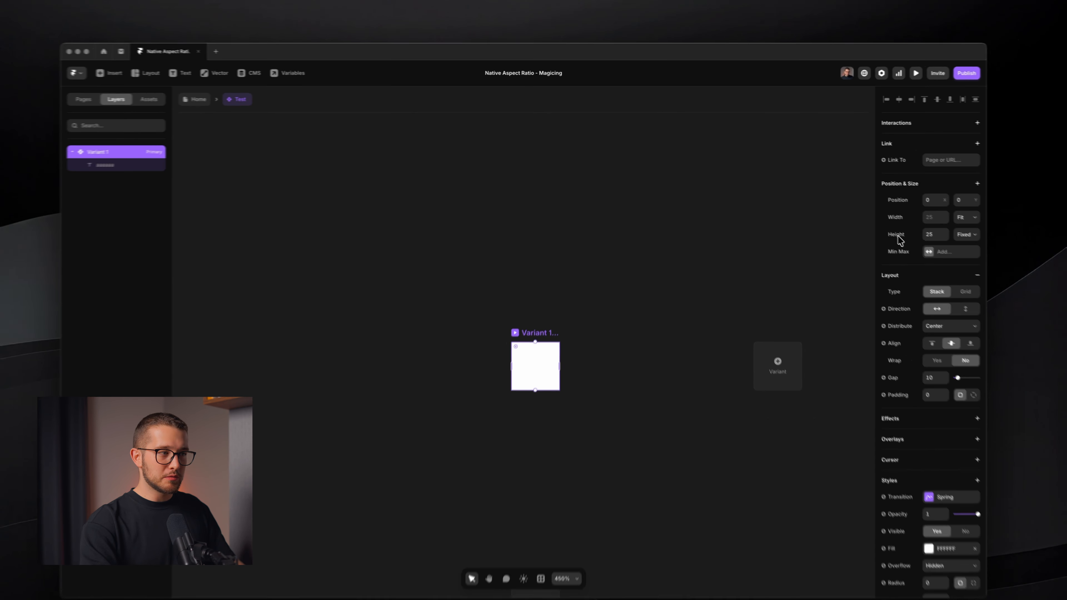
{"action": "key", "text": "Return"}
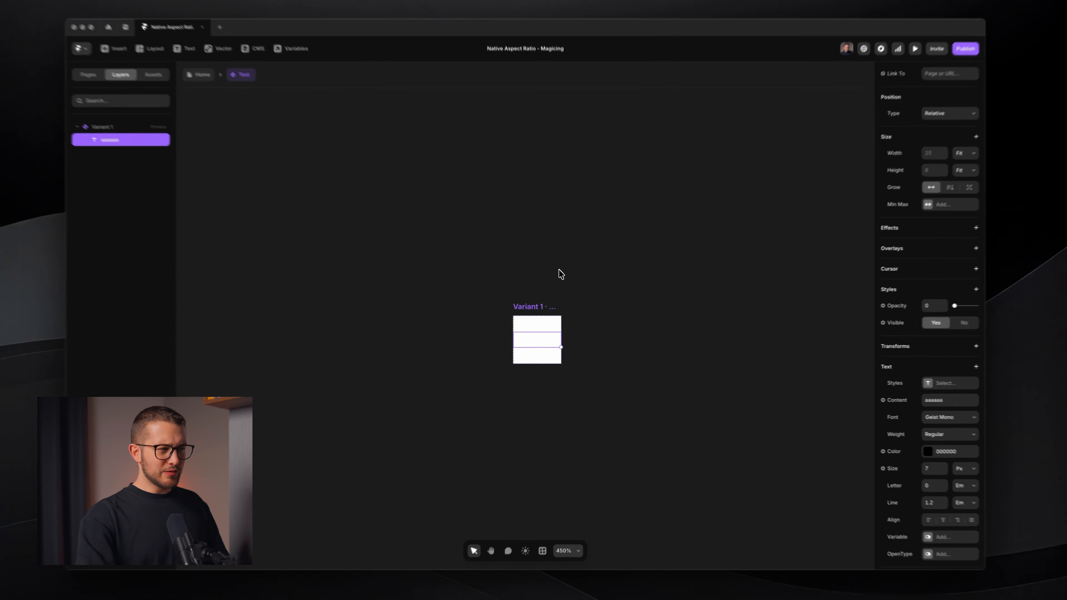
{"action": "left_click_drag", "start_coordinate": [559, 270], "coordinate": [553, 237]}
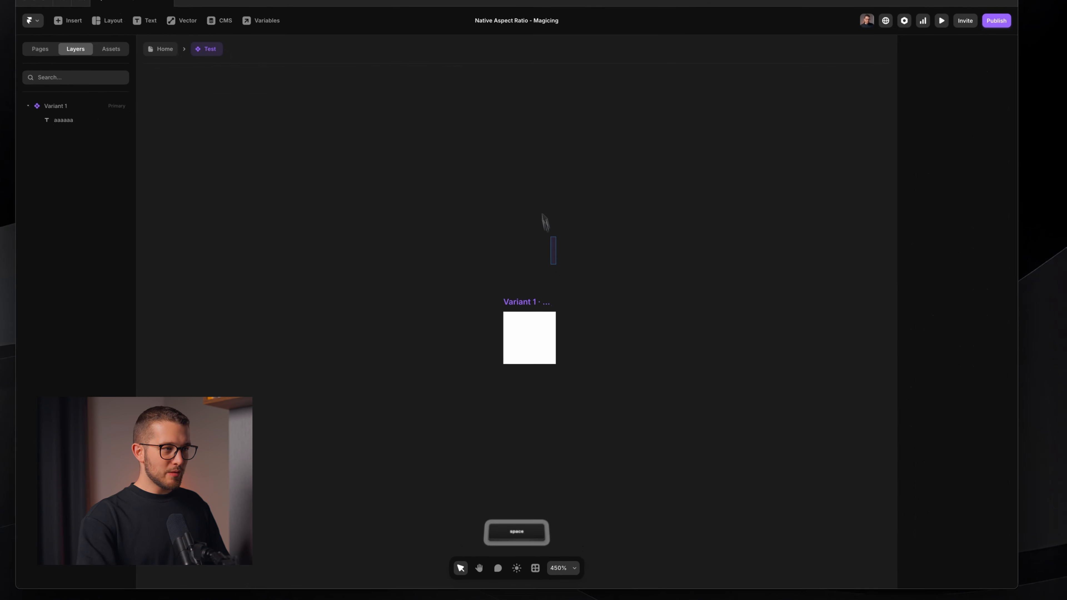
{"action": "left_click", "coordinate": [538, 336], "text": "super"}
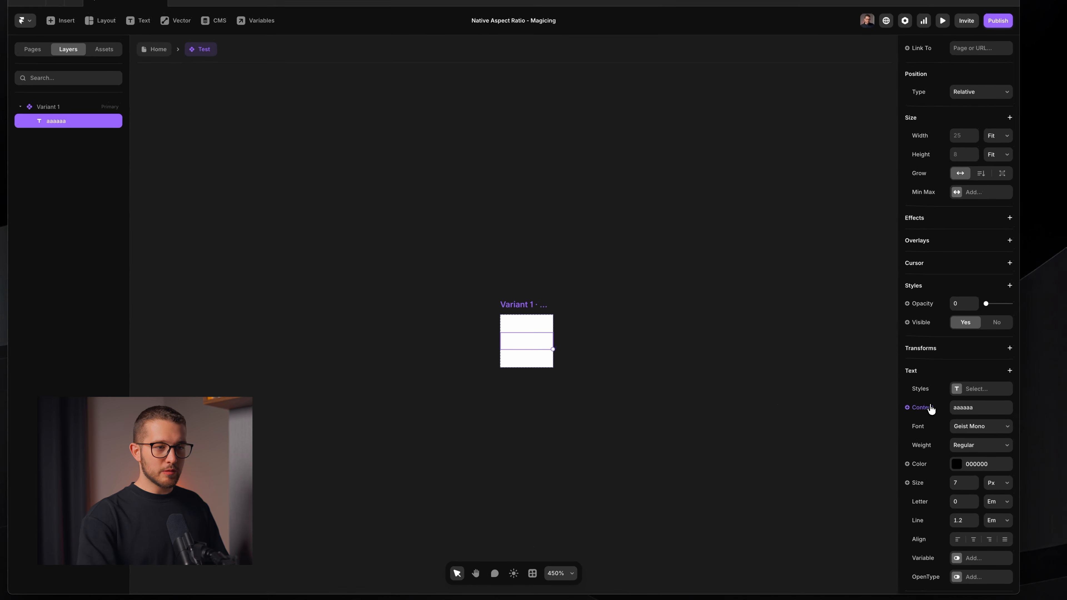
{"action": "left_click", "coordinate": [908, 405]}
{"action": "mouse_move", "coordinate": [937, 437]}
{"action": "left_click", "coordinate": [878, 440]}
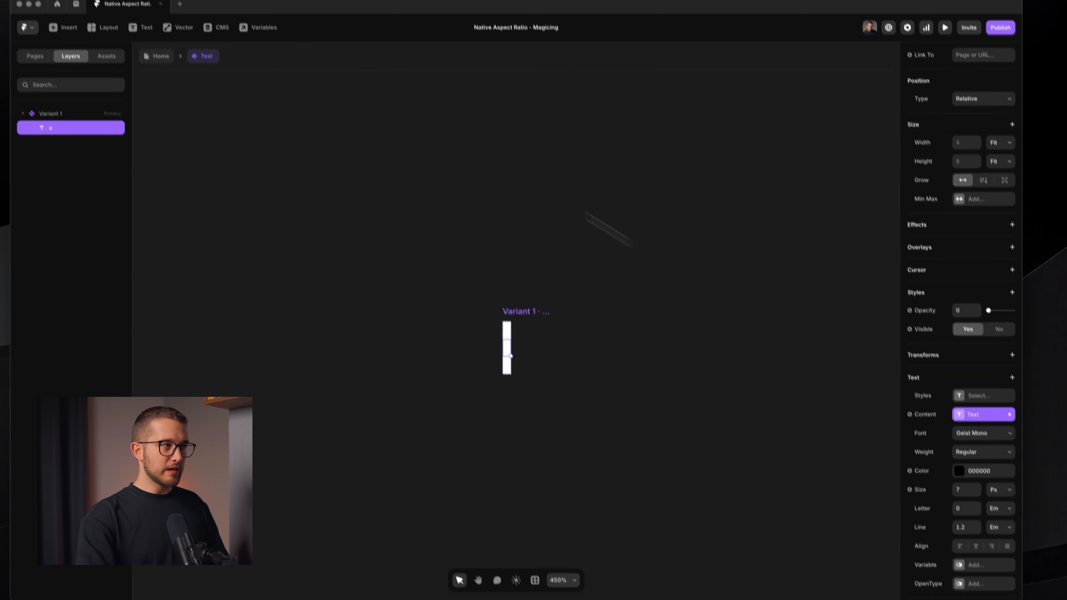
Rename the component's Text variable to Ratio
{"action": "left_click", "coordinate": [256, 21]}
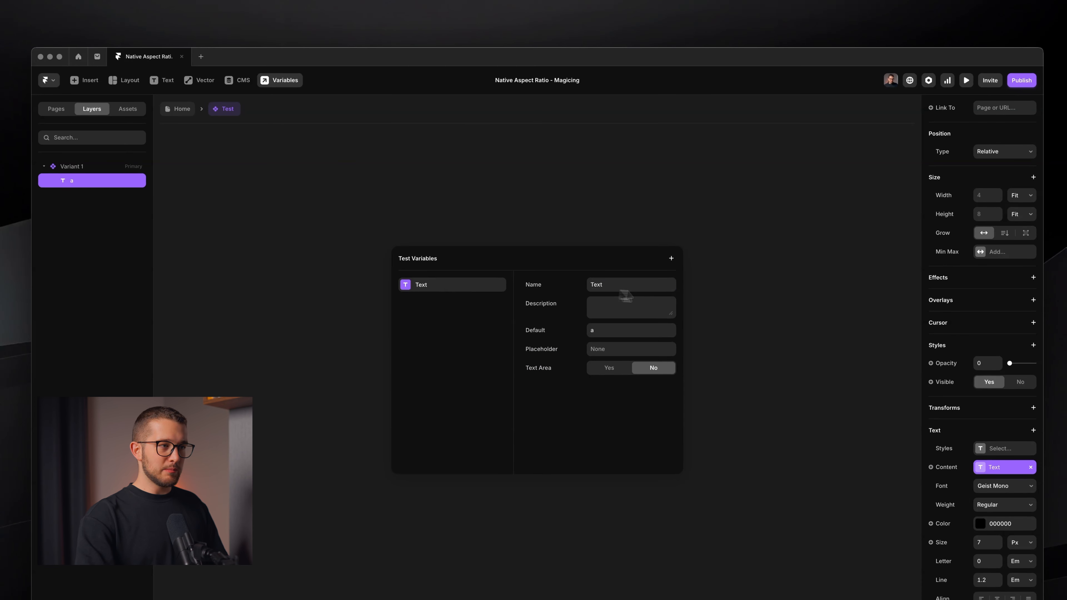
{"action": "left_click", "coordinate": [626, 290]}
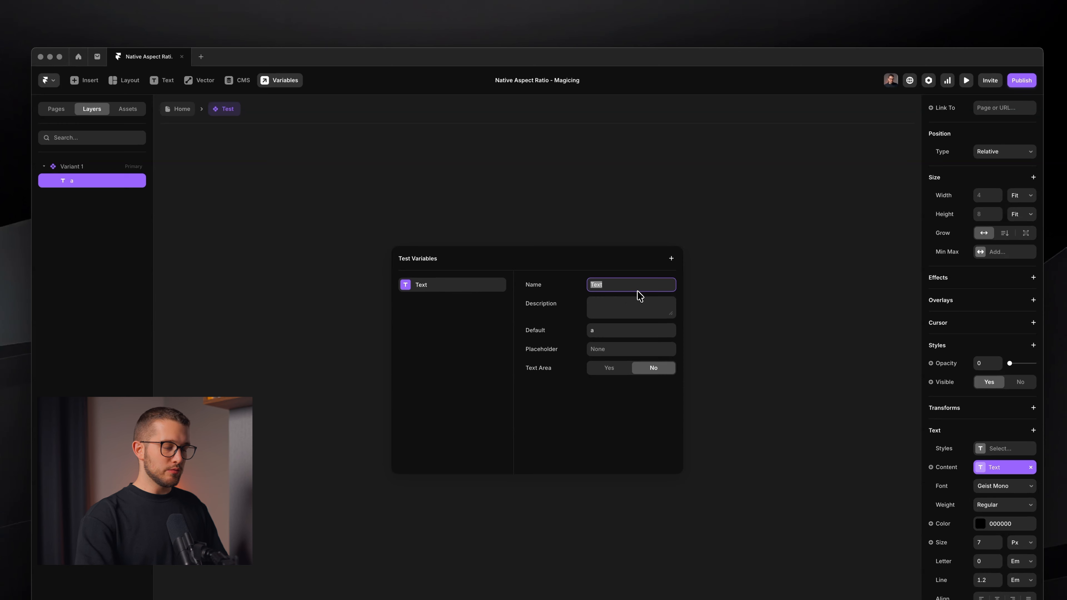
{"action": "type", "text": "Ratio"}
{"action": "key", "text": "Return"}
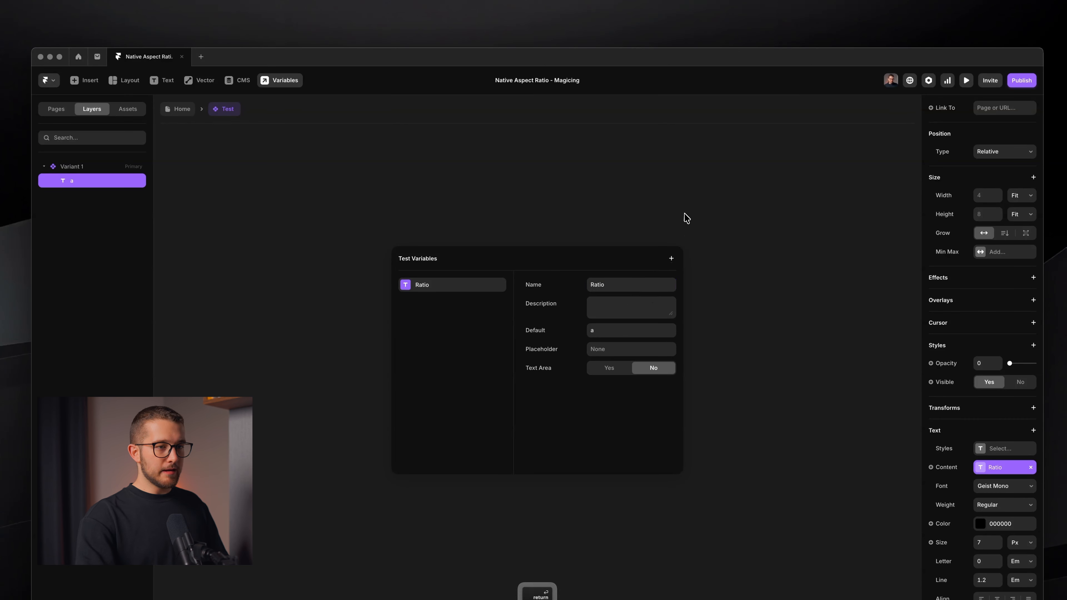
{"action": "left_click", "coordinate": [684, 214]}
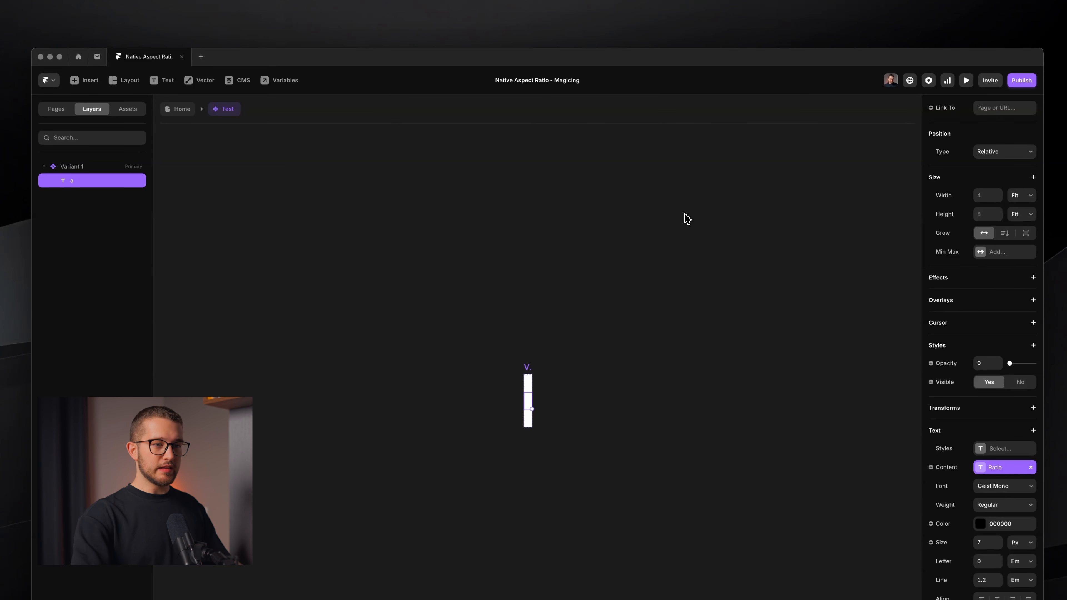
Set the Ratio variable's default value to aaaaaa
{"action": "left_click", "coordinate": [1007, 467]}
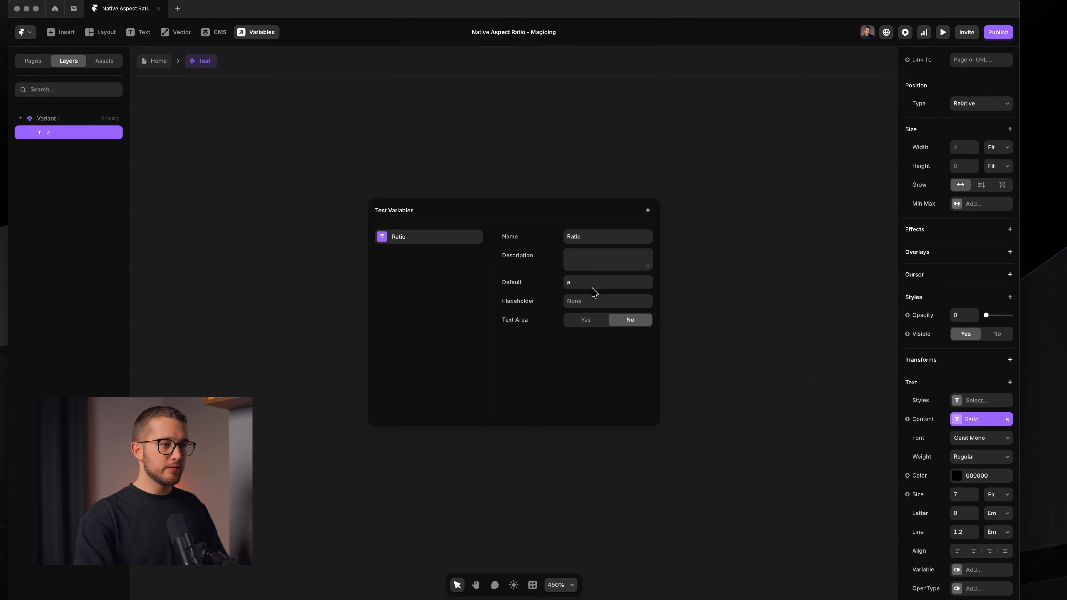
{"action": "left_click", "coordinate": [600, 283]}
{"action": "type", "text": "aaaaaa"}
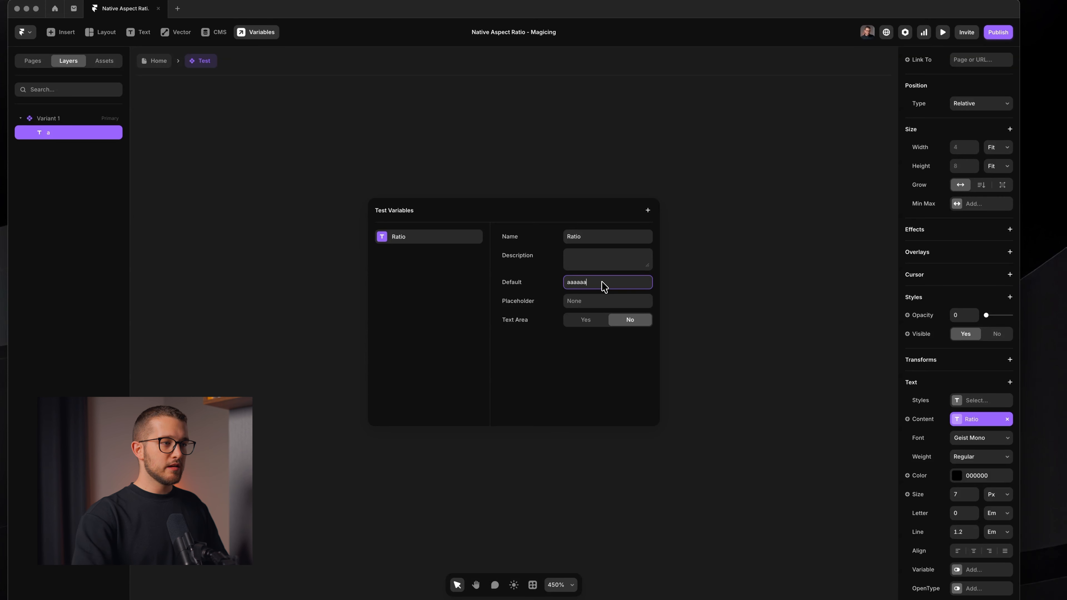
{"action": "key", "text": "Return"}
{"action": "left_click", "coordinate": [673, 185]}
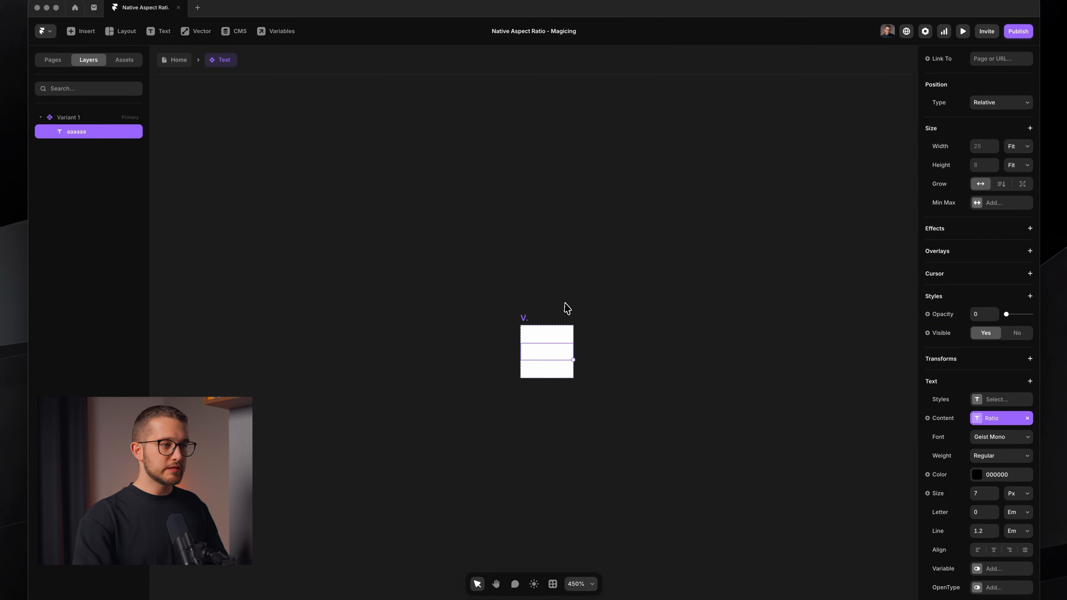
{"action": "left_click", "coordinate": [527, 322]}
{"action": "left_click", "coordinate": [526, 322]}
{"action": "left_click", "coordinate": [563, 300]}
{"action": "left_click_drag", "start_coordinate": [564, 300], "coordinate": [581, 234]}
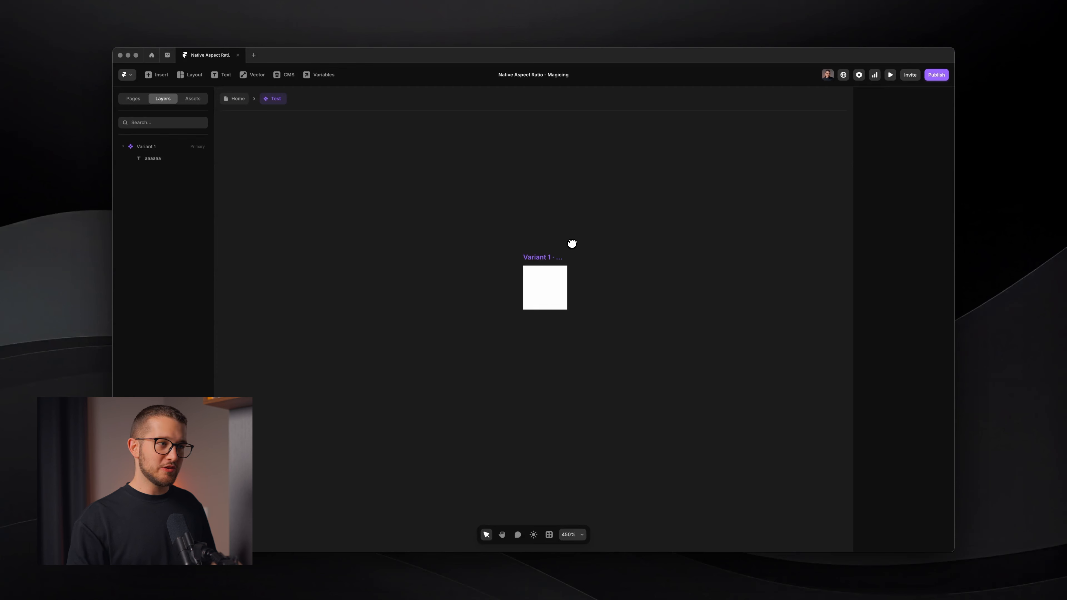
{"action": "key", "text": "super"}
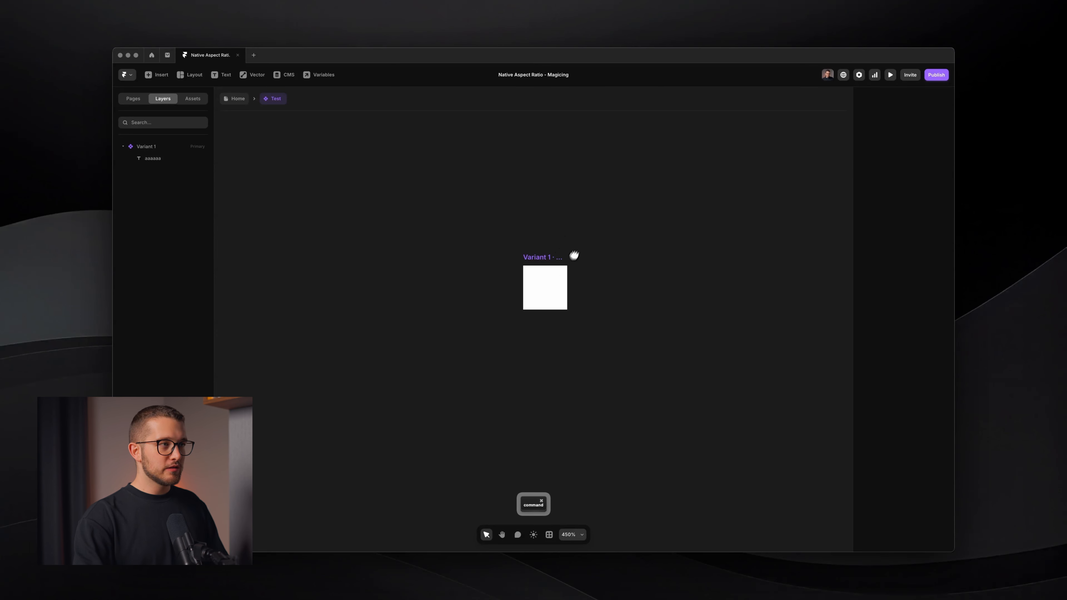
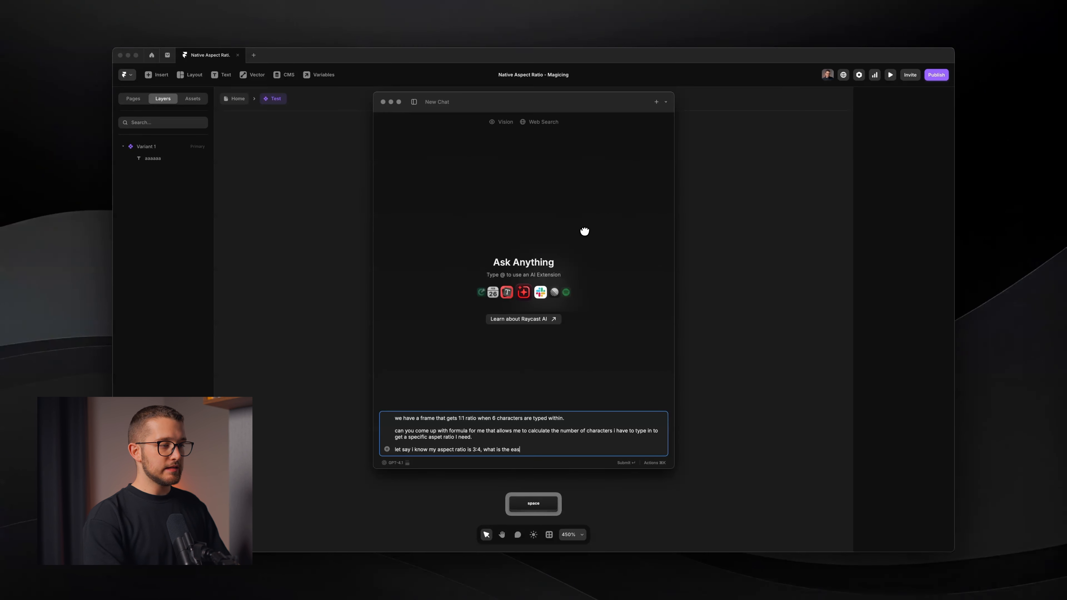
Ask the AI chat for the simplest calculation of how many characters give a 3:4 aspect ratio
{"action": "type", "text": "c "}
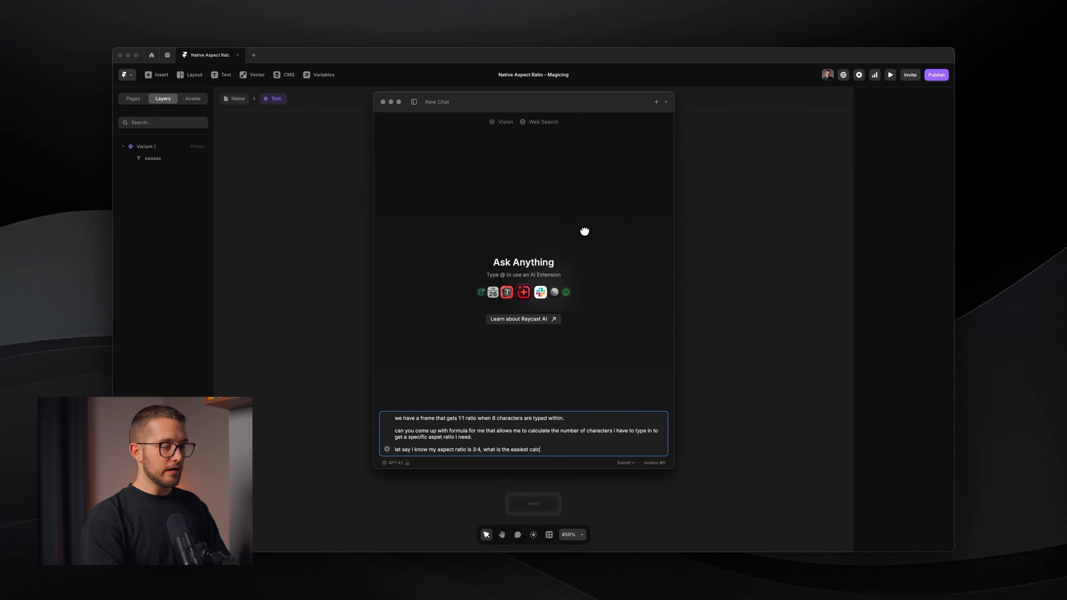
{"action": "type", "text": "i ca"}
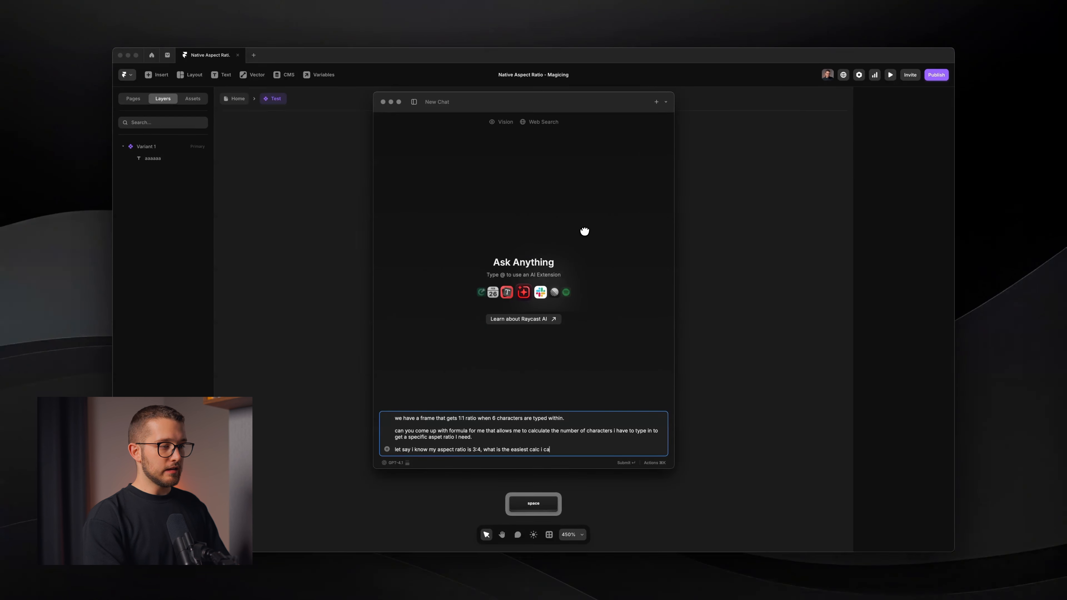
{"action": "type", "text": "n use to know the number of c"}
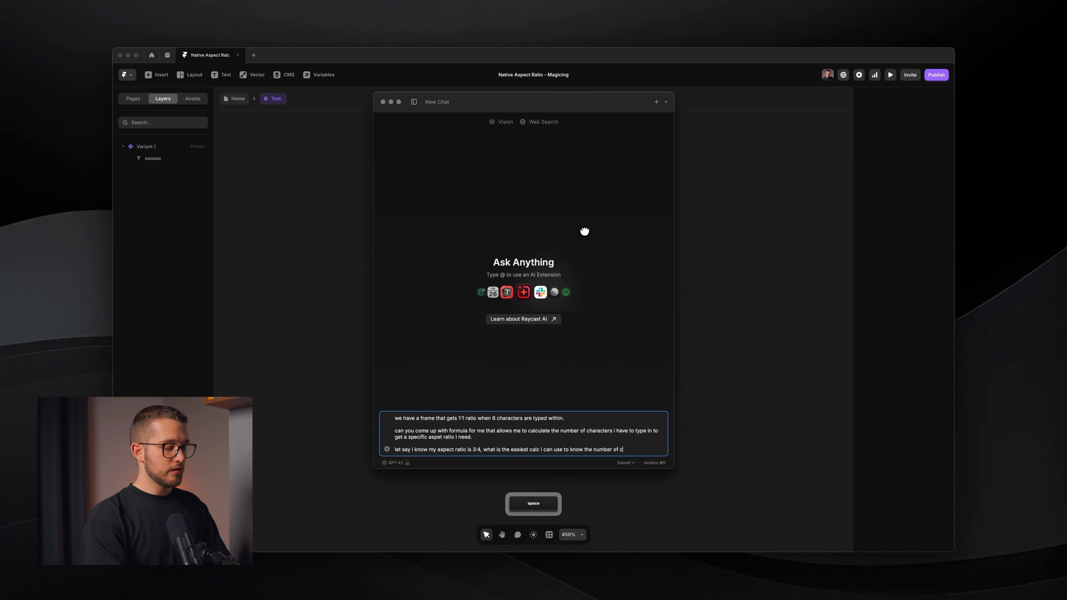
{"action": "type", "text": "hars i hav"}
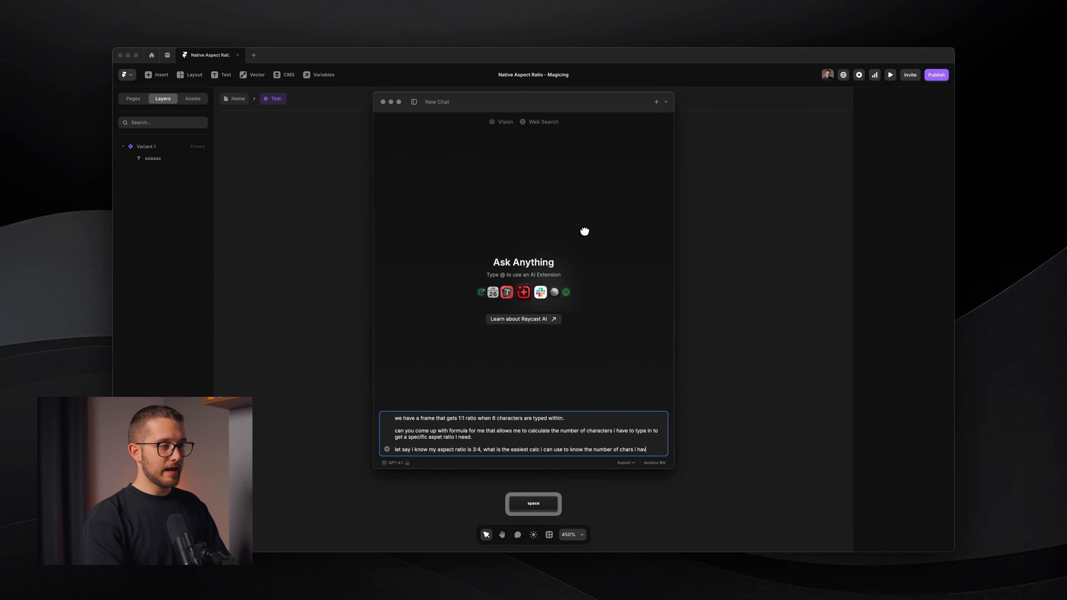
{"action": "type", "text": "e to type wih"}
{"action": "key", "text": "BackSpace"}
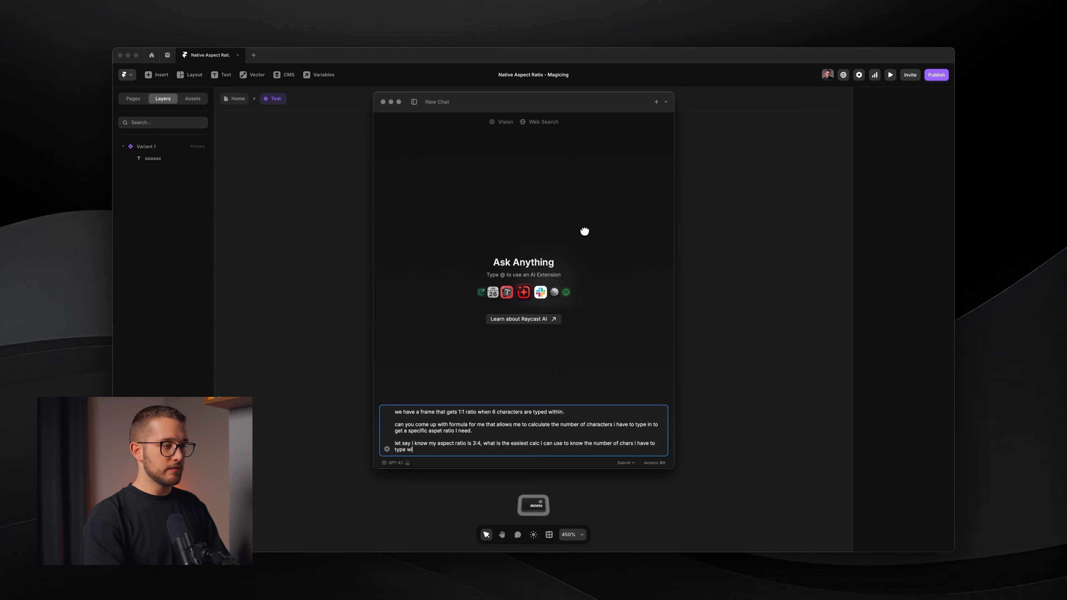
{"action": "type", "text": "thin."}
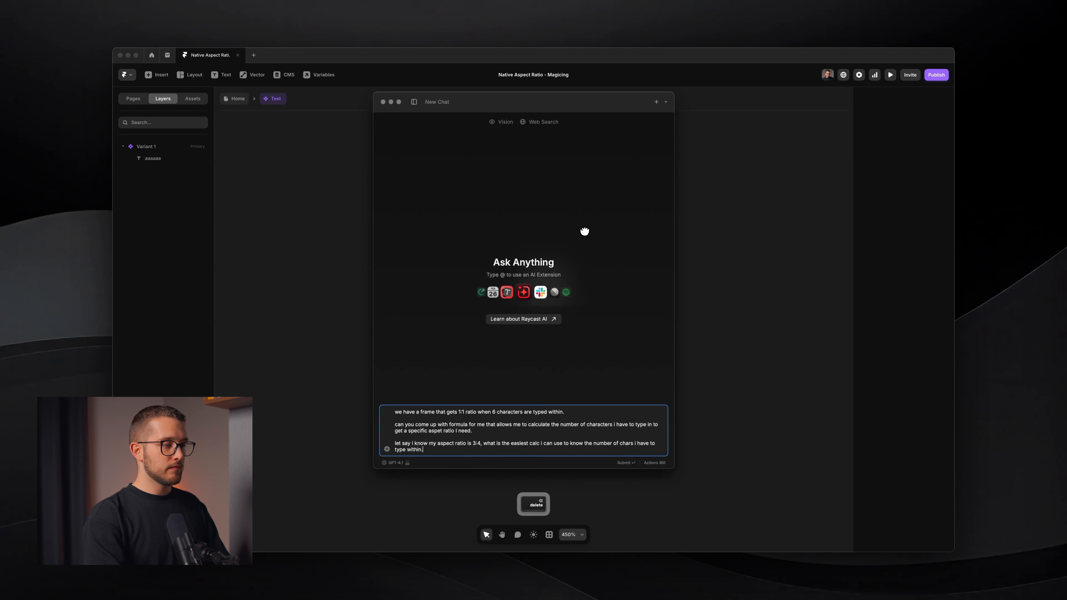
{"action": "type", "text": " be simple with the"}
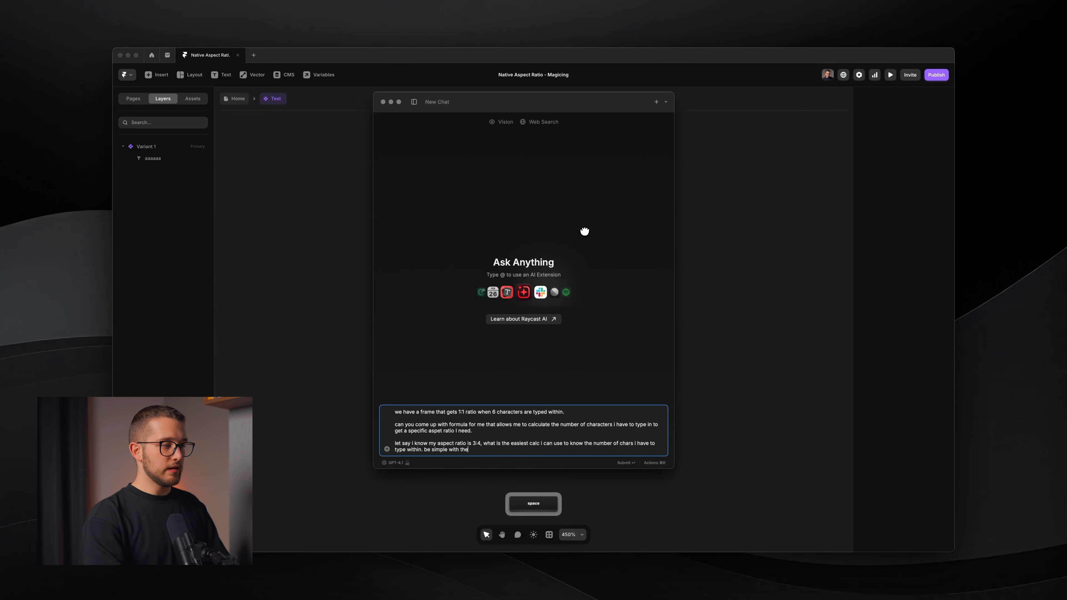
{"action": "type", "text": " anser."}
{"action": "key", "text": "Return"}
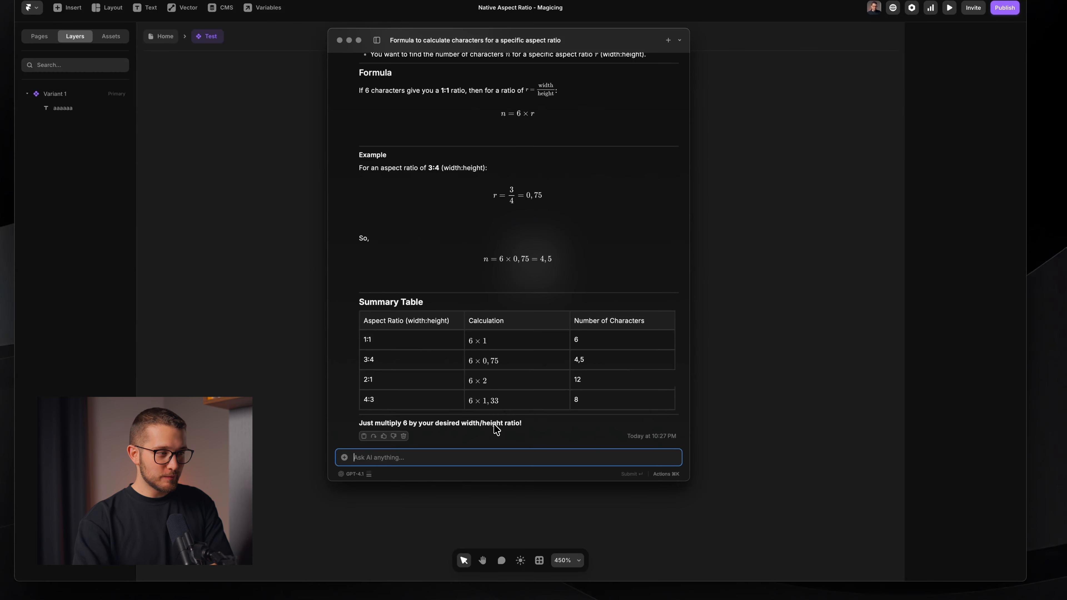
Give the Ratio variable the description "Check the size of your logo. Divide width/height and multiply by 6."
{"action": "key", "text": "Escape"}
{"action": "left_click", "coordinate": [522, 268], "text": "super"}
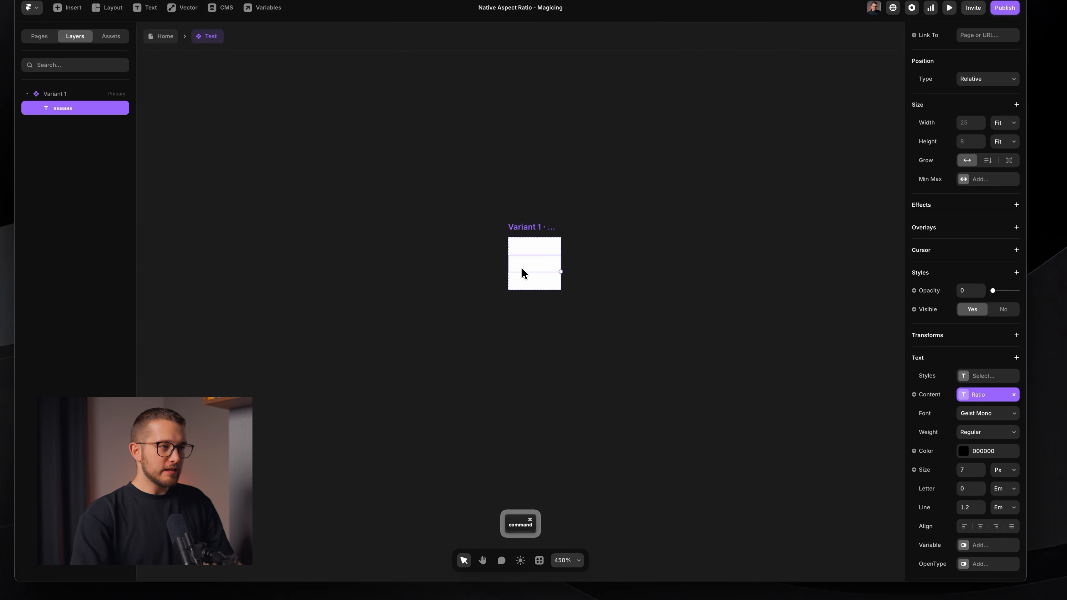
{"action": "left_click", "coordinate": [981, 395]}
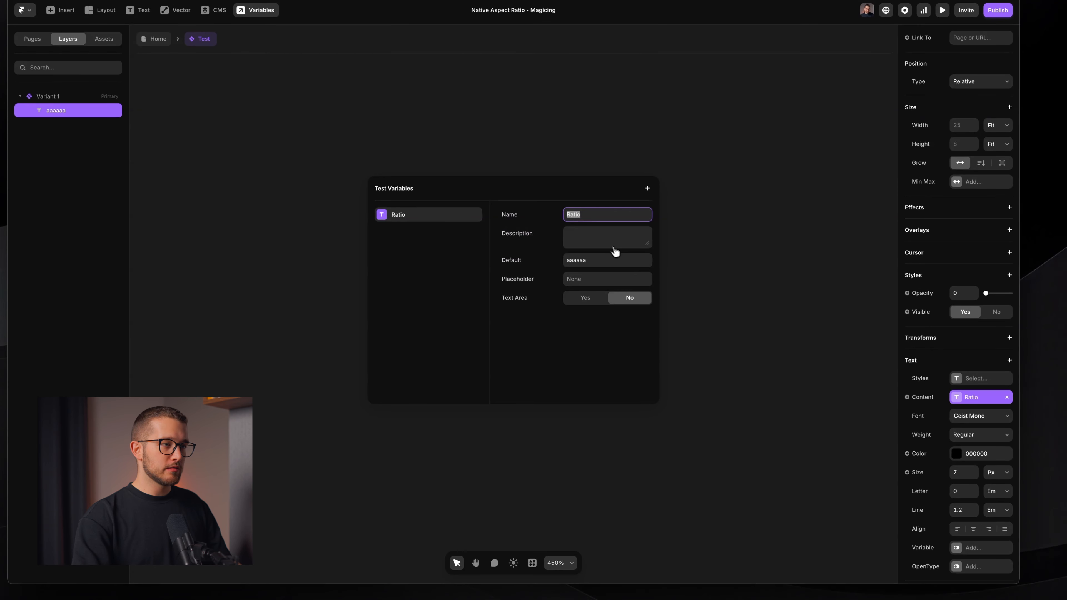
{"action": "left_click", "coordinate": [613, 249]}
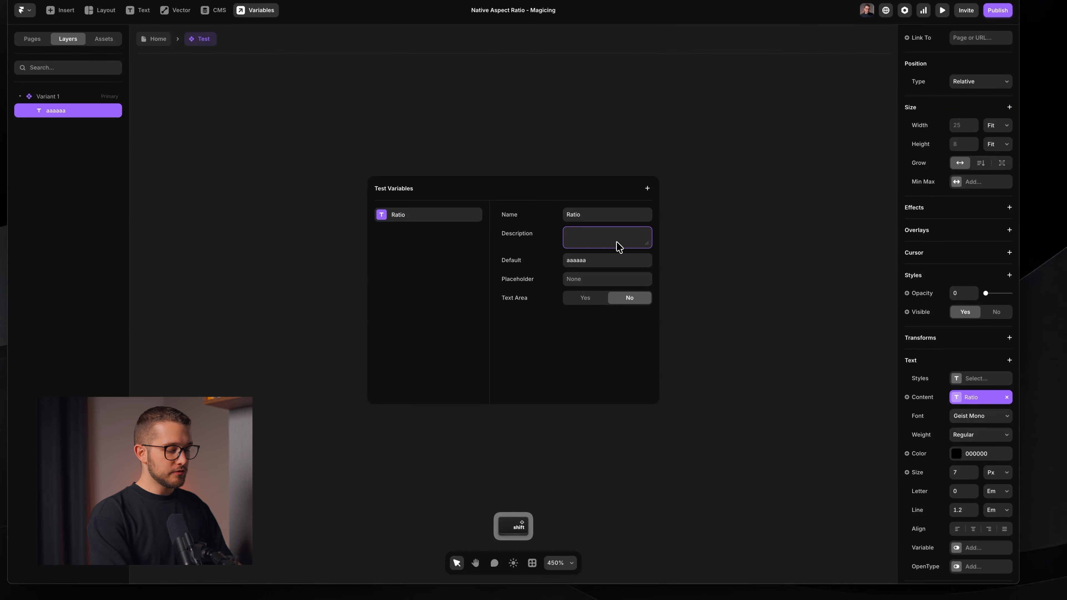
{"action": "type", "text": "Check the s"}
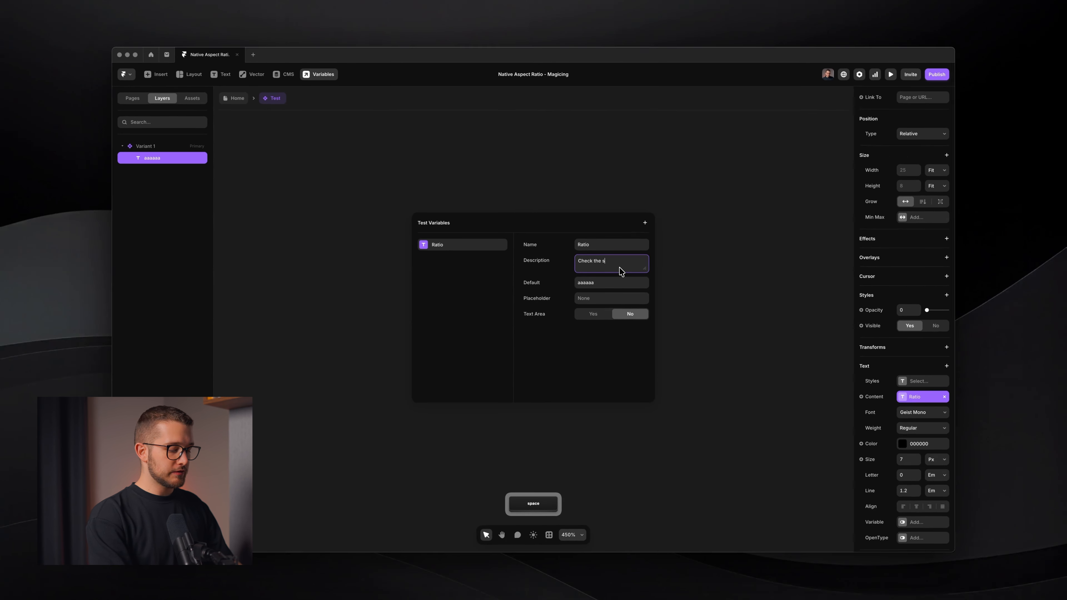
{"action": "type", "text": "ize of your logo. "}
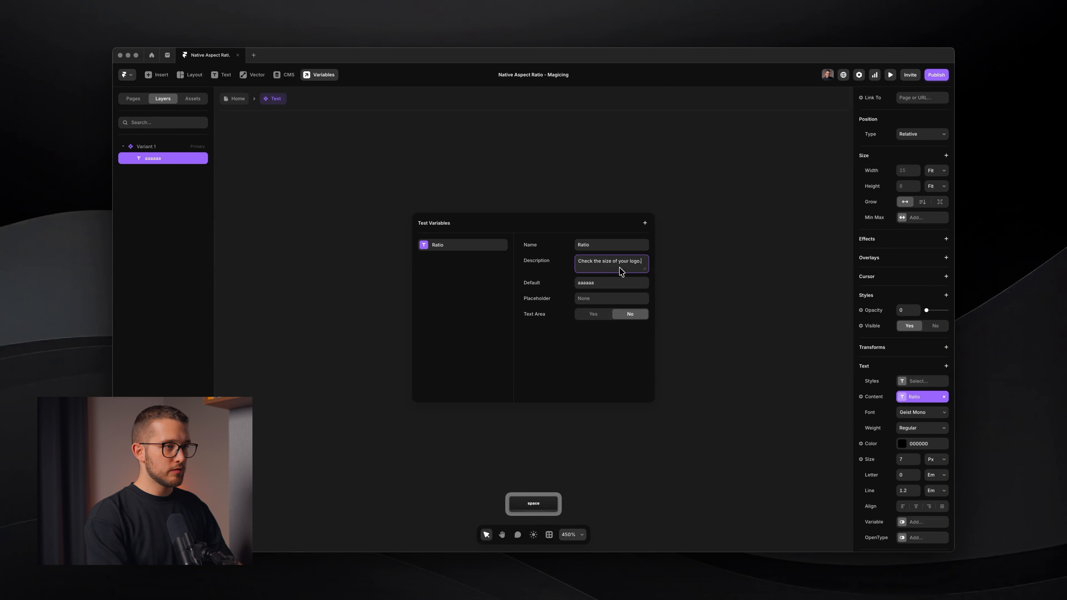
{"action": "type", "text": "Divide"}
{"action": "key", "text": "BackSpace"}
{"action": "type", "text": "ide height/w"}
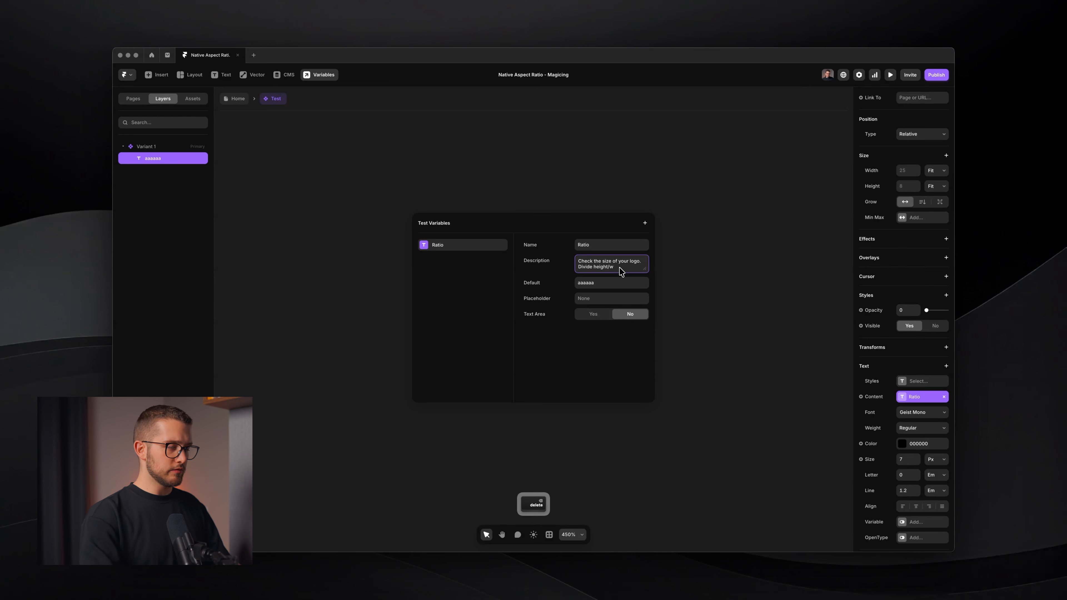
{"action": "key", "text": "F1"}
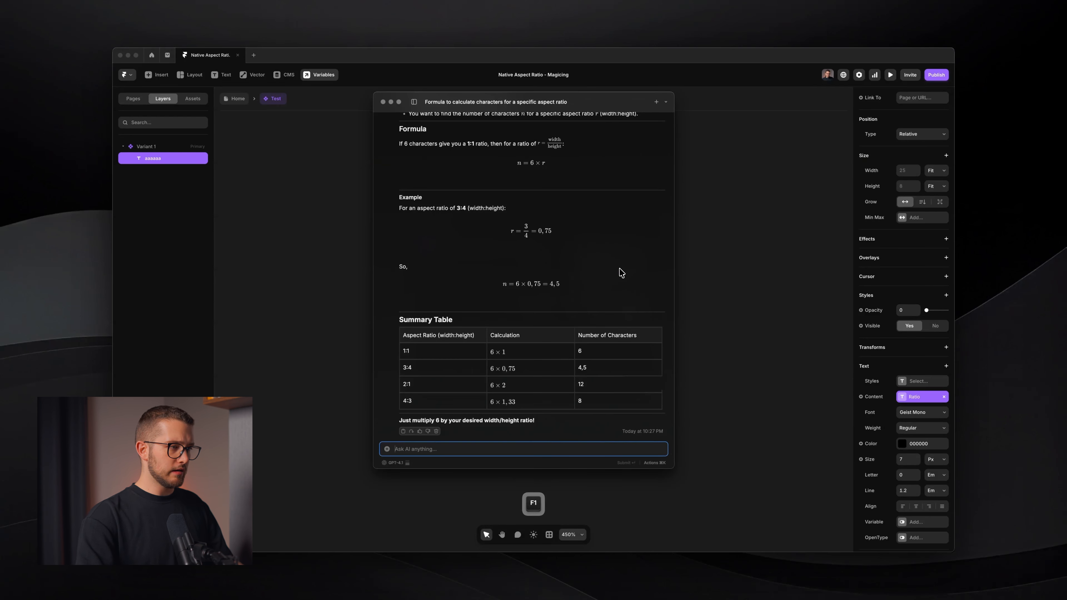
{"action": "key", "text": "F1"}
{"action": "key", "text": "alt+BackSpace"}
{"action": "key", "text": "alt+BackSpace"}
{"action": "type", "text": "width/height and m"}
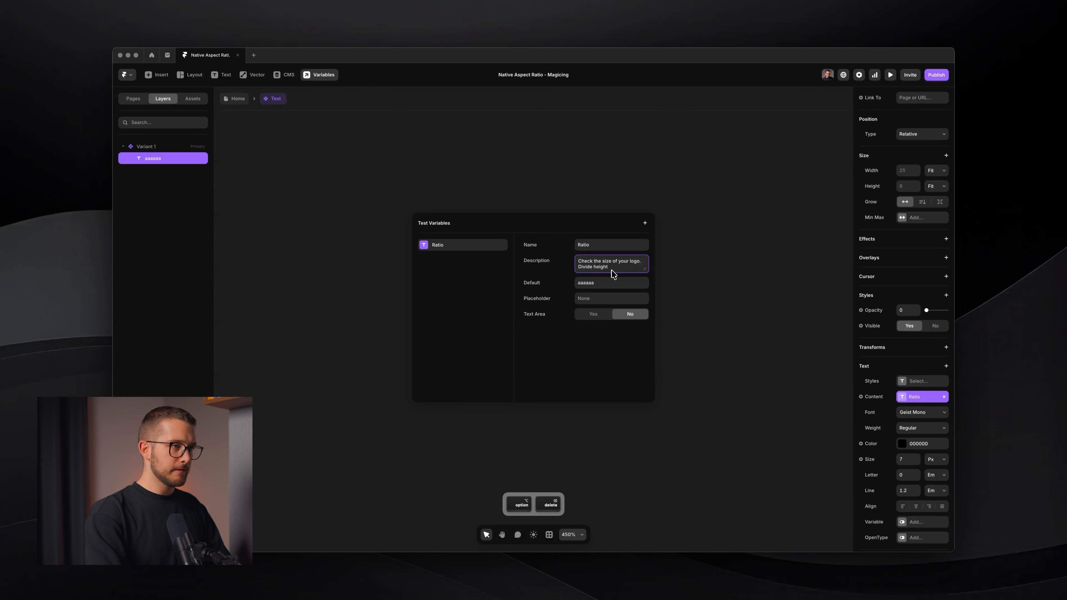
{"action": "type", "text": "ultiply by"}
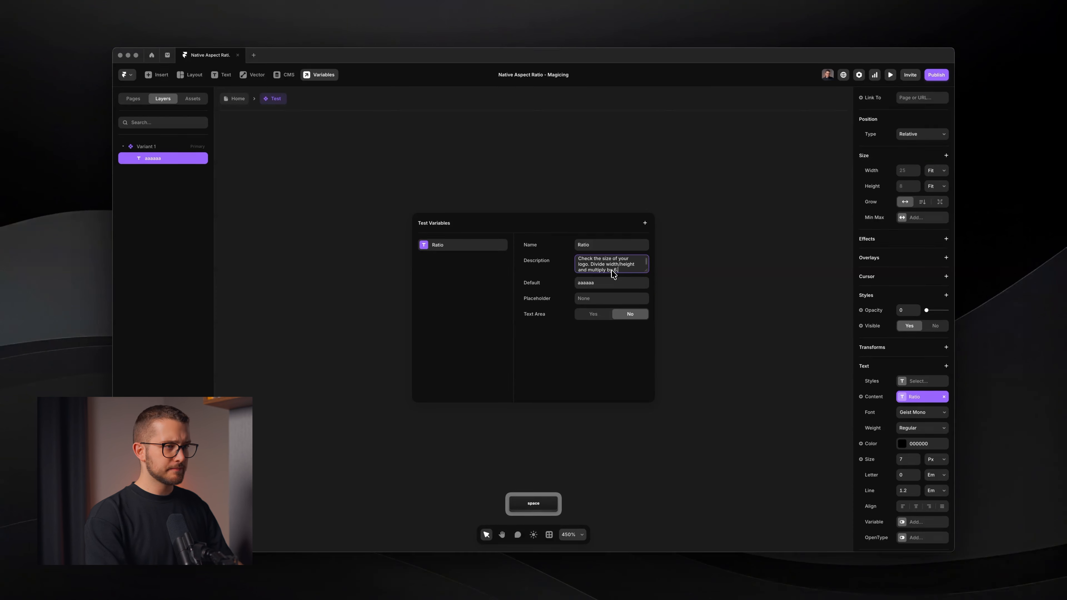
{"action": "type", "text": " 6"}
{"action": "key", "text": "Return"}
{"action": "left_click", "coordinate": [582, 194]}
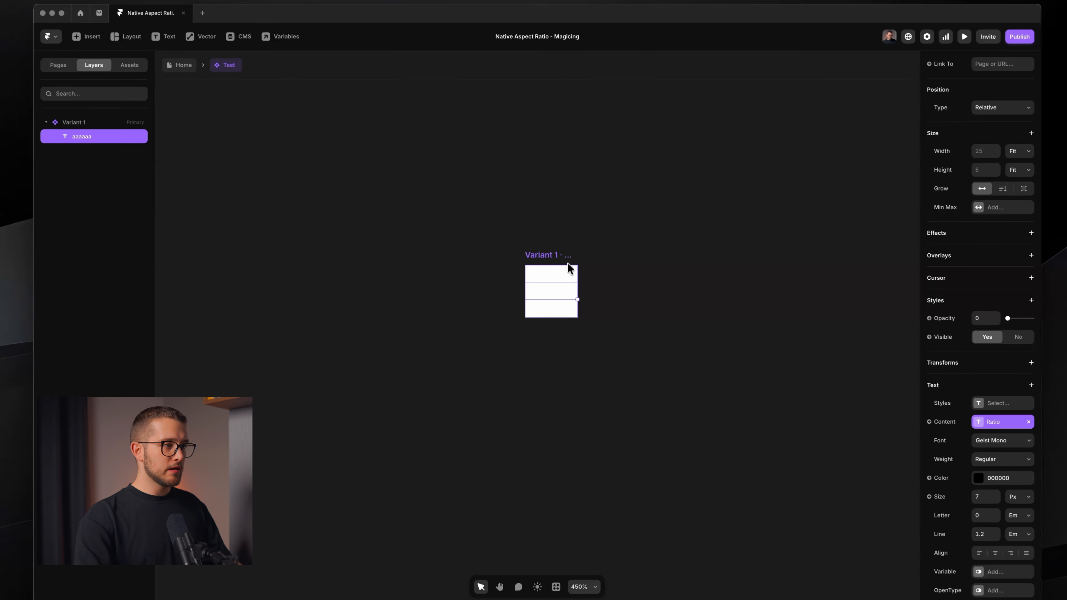
Replace the component frame's fill with a new Image variable
{"action": "left_click", "coordinate": [559, 266]}
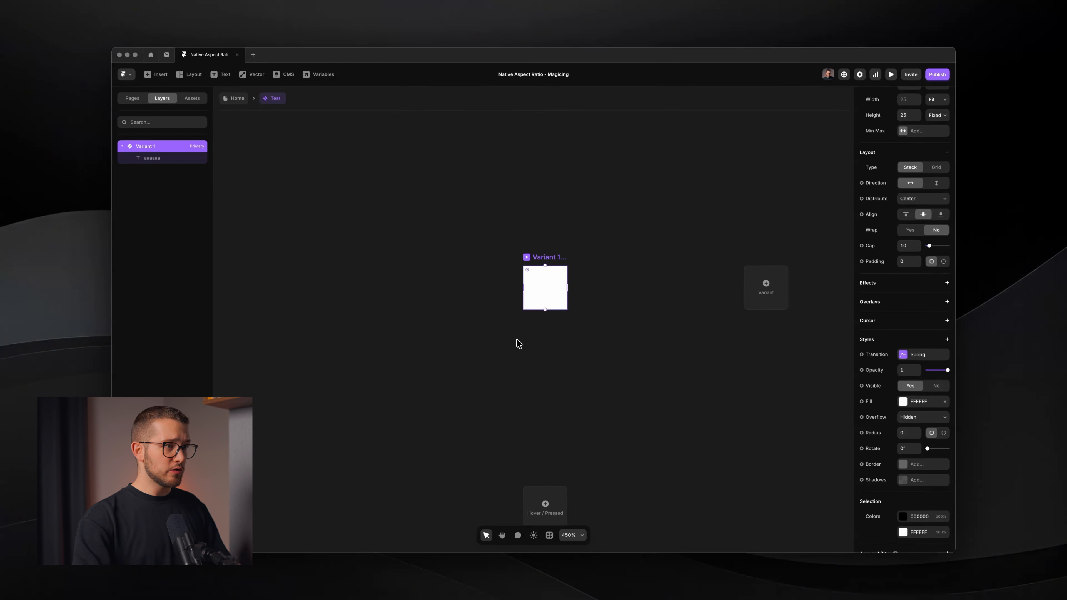
{"action": "left_click", "coordinate": [944, 401]}
{"action": "left_click", "coordinate": [880, 406]}
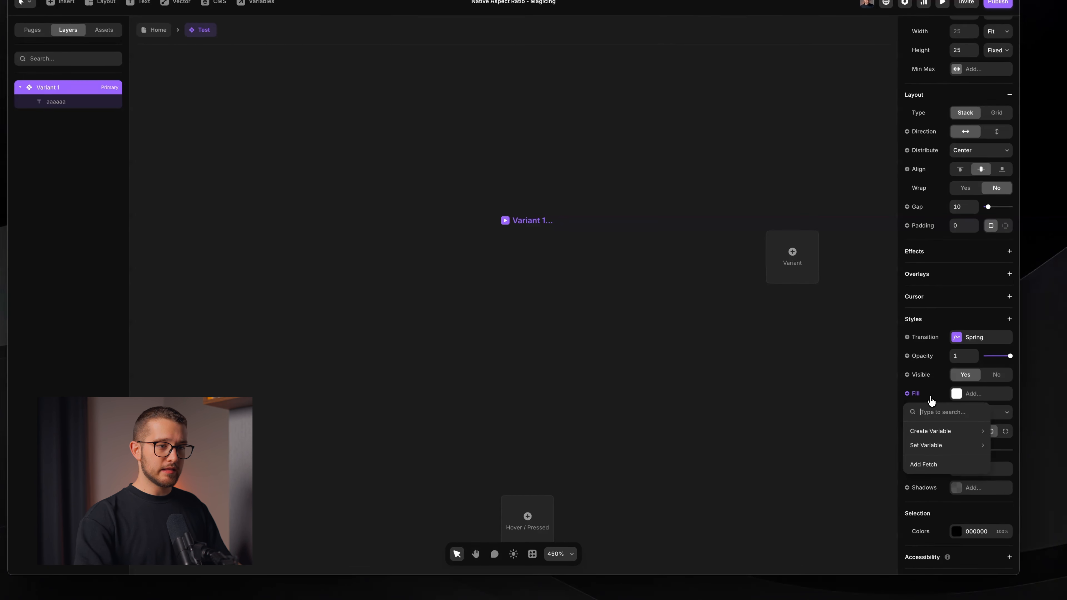
{"action": "mouse_move", "coordinate": [941, 430]}
{"action": "left_click", "coordinate": [887, 446]}
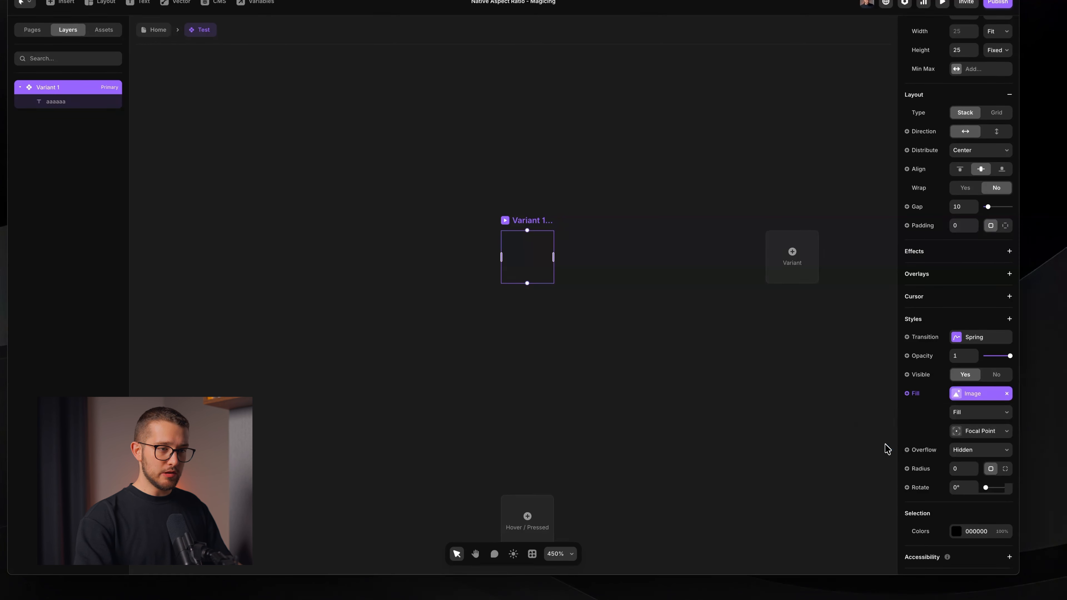
Rename the component's Image variable to Logo
{"action": "left_click_drag", "start_coordinate": [383, 221], "coordinate": [391, 201]}
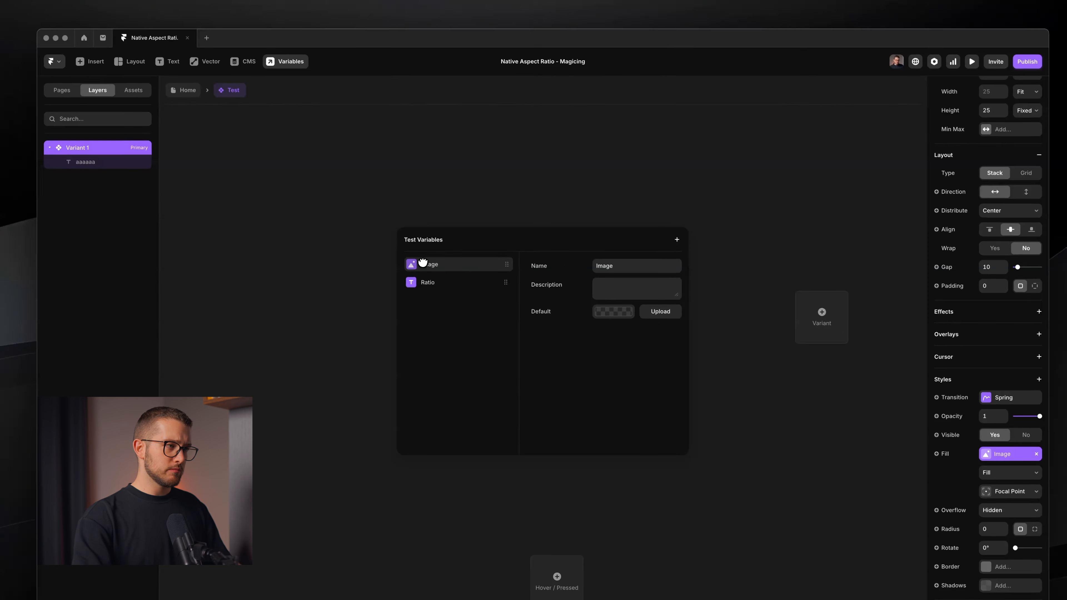
{"action": "double_click", "coordinate": [628, 272]}
{"action": "type", "text": "Logo"}
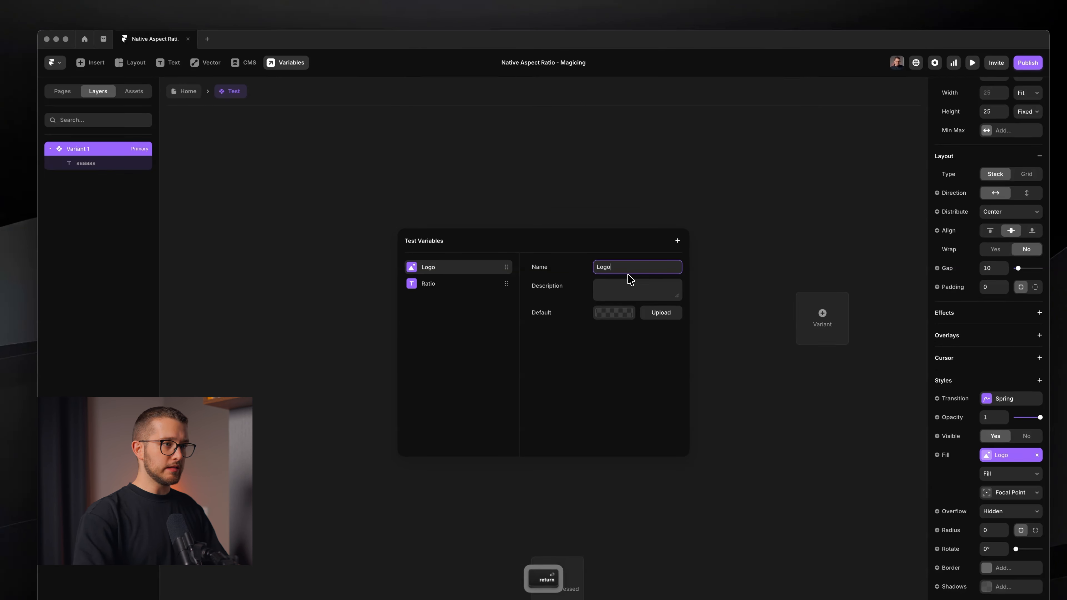
{"action": "key", "text": "Return"}
{"action": "left_click", "coordinate": [560, 159]}
Return to the Home page and select the Test component instance
{"action": "left_click", "coordinate": [187, 91]}
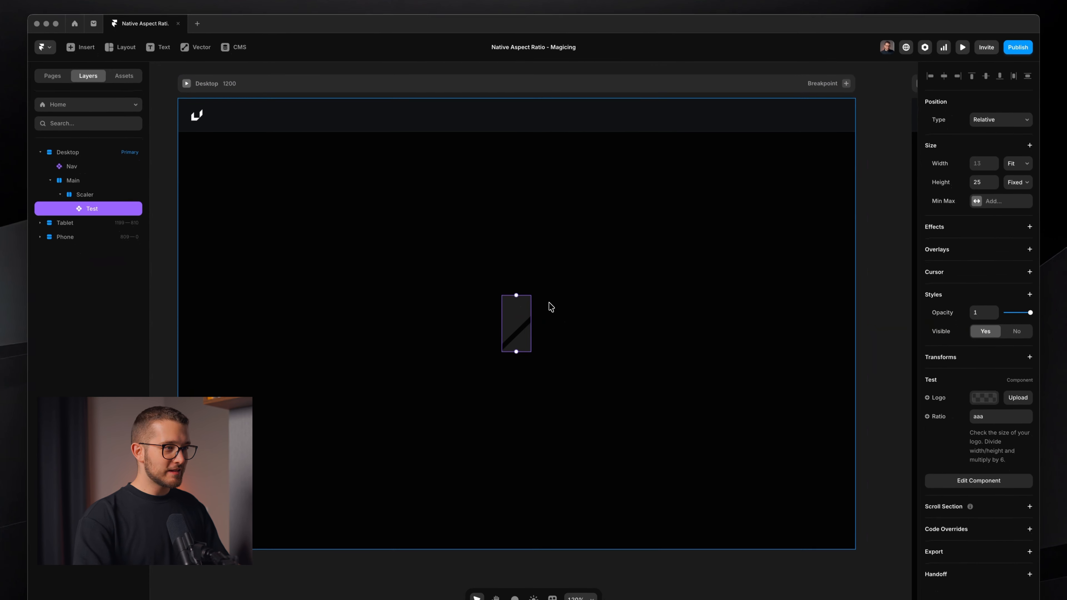
{"action": "left_click", "coordinate": [548, 303]}
{"action": "left_click", "coordinate": [521, 311], "text": "super"}
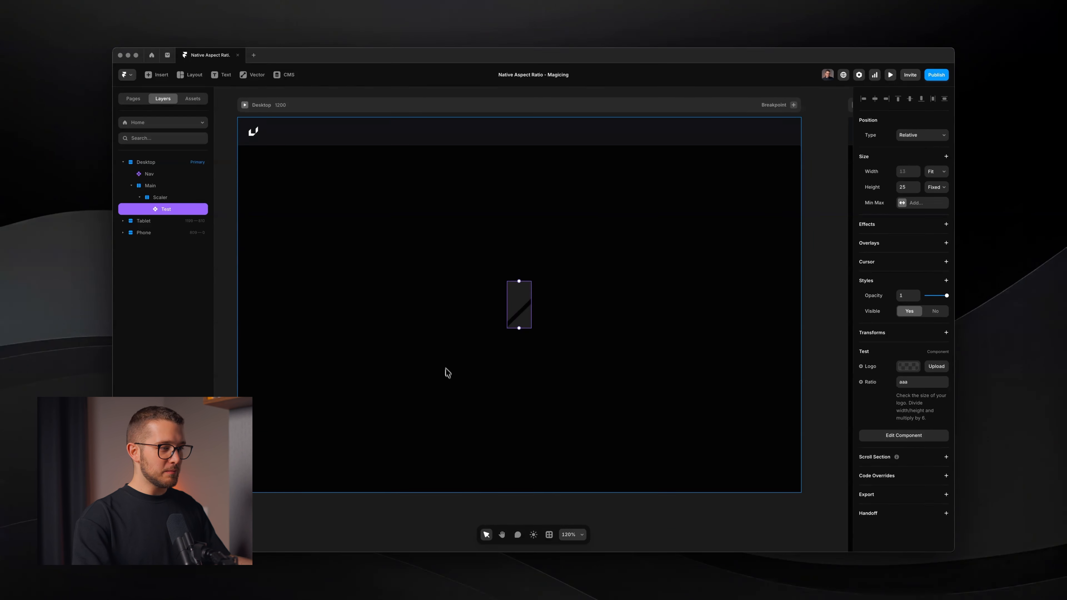
{"action": "left_click", "coordinate": [419, 572]}
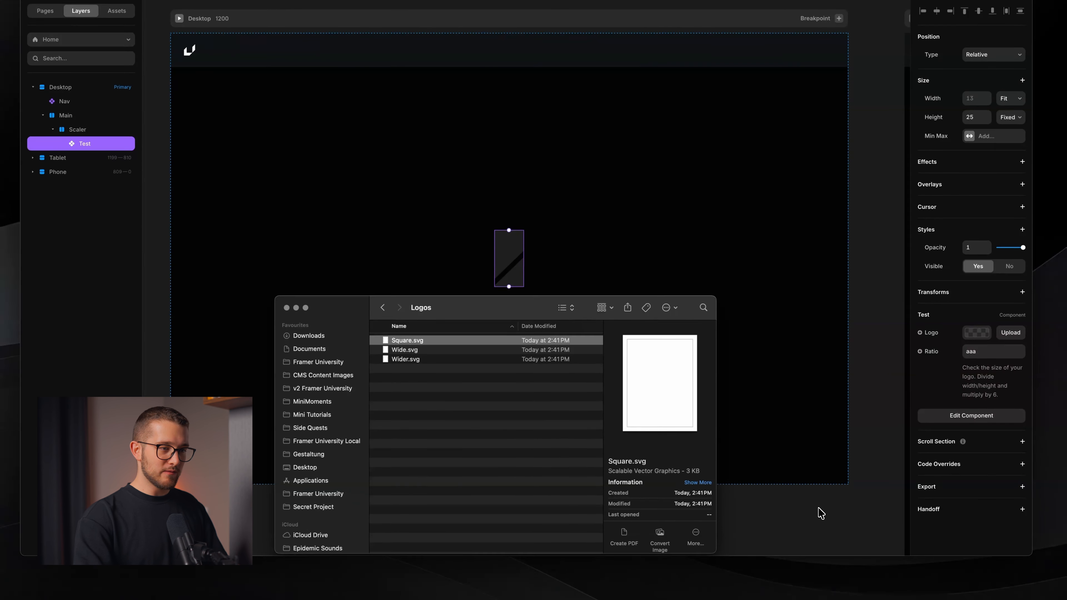
{"action": "left_click_drag", "start_coordinate": [821, 512], "coordinate": [676, 432]}
{"action": "left_click", "coordinate": [782, 511]}
{"action": "key", "text": "space"}
{"action": "left_click", "coordinate": [728, 432]}
{"action": "key", "text": "Delete"}
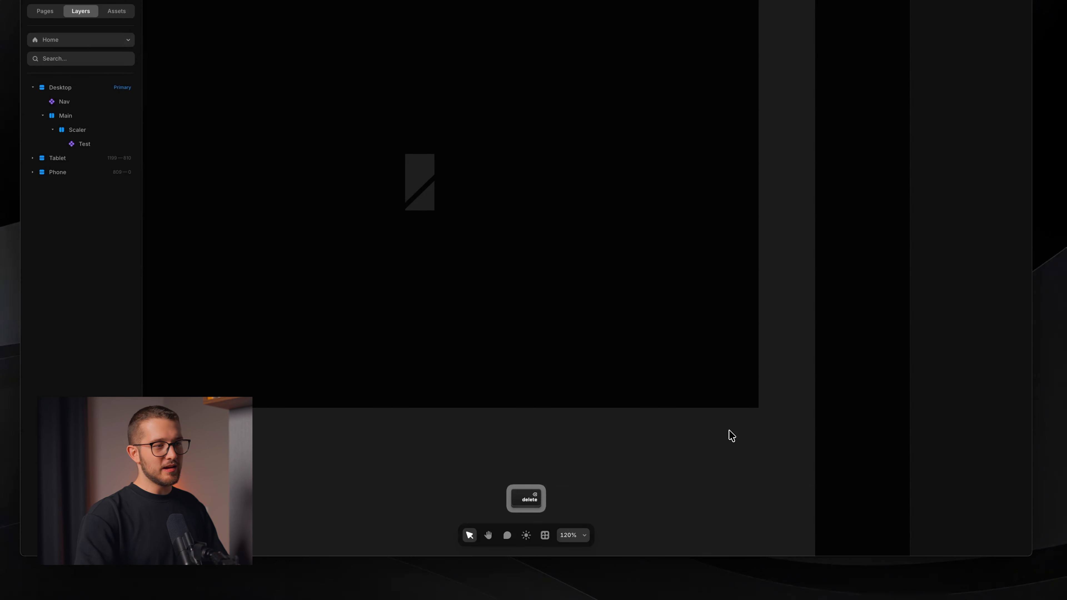
Drag Wider.svg from the Logos folder onto the canvas
{"action": "key", "text": "super+Tab"}
{"action": "left_click", "coordinate": [429, 359]}
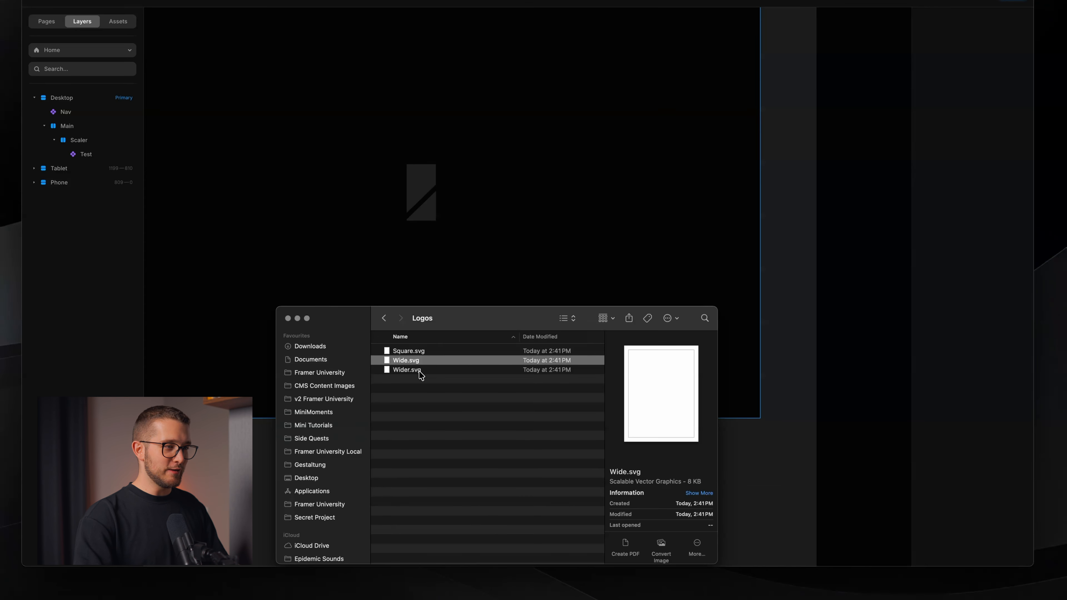
{"action": "left_click_drag", "start_coordinate": [406, 369], "coordinate": [737, 474]}
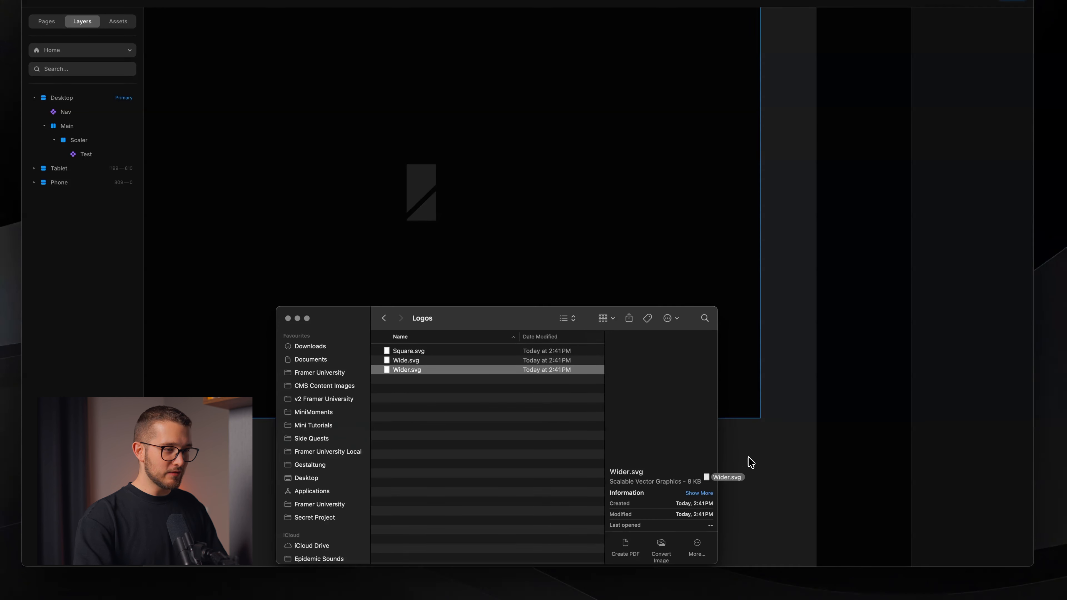
{"action": "left_click_drag", "start_coordinate": [751, 463], "coordinate": [546, 458]}
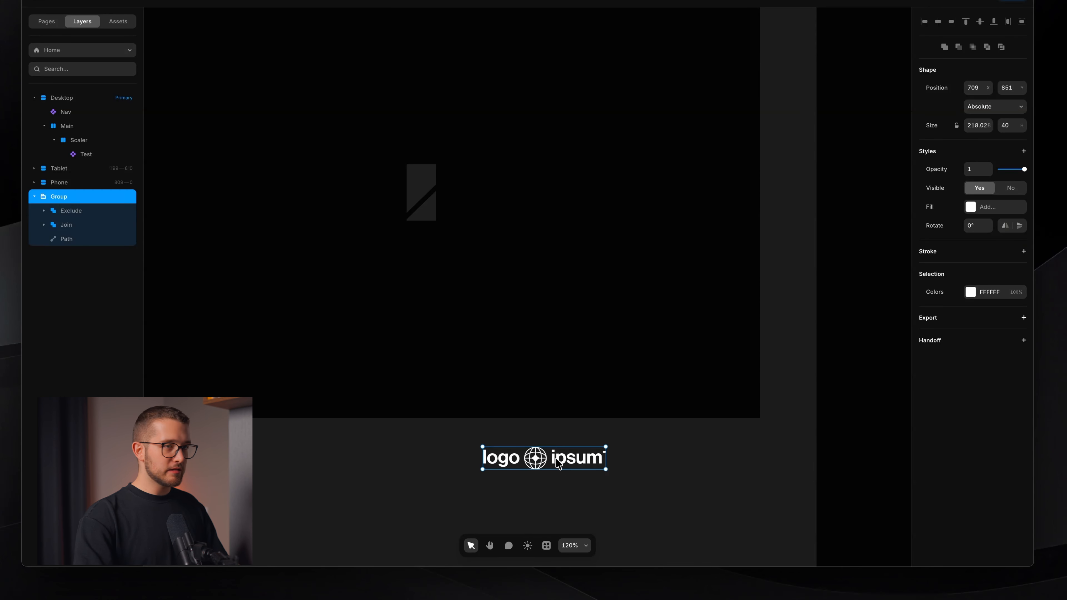
Copy the logo's width and divide it by its height of 40 in the launcher calculator
{"action": "left_click", "coordinate": [978, 128]}
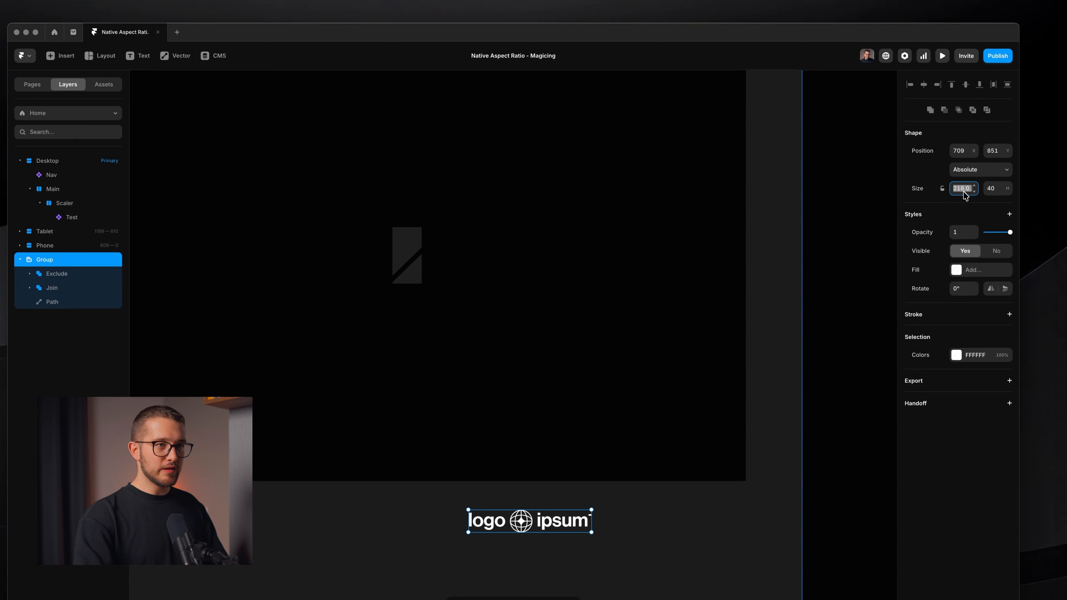
{"action": "key", "text": "super+c"}
{"action": "key", "text": "super+space"}
{"action": "key", "text": "super+v"}
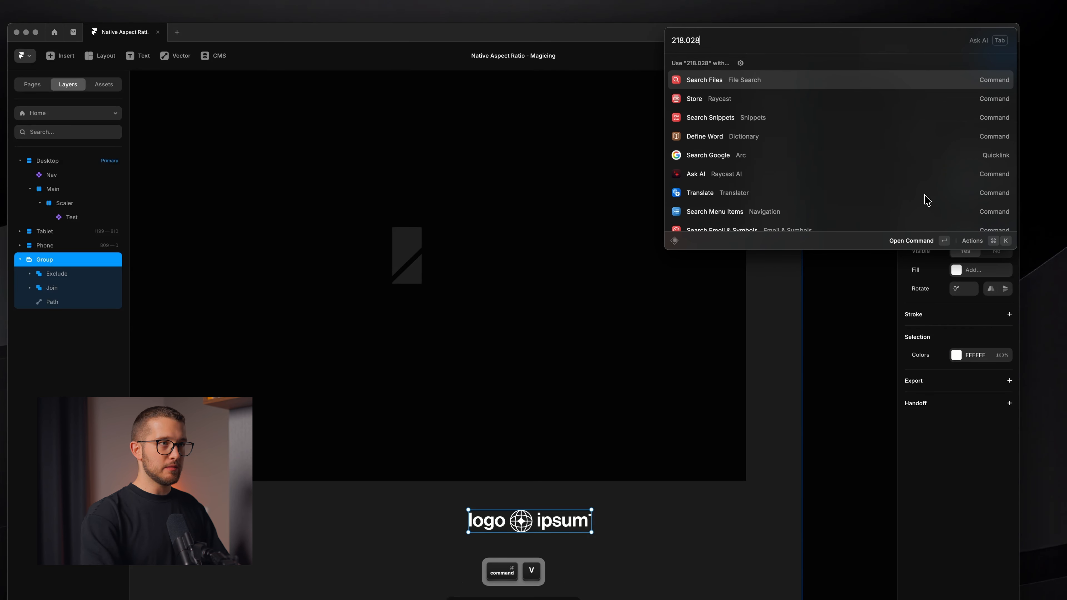
{"action": "type", "text": "/"}
{"action": "key", "text": "F1"}
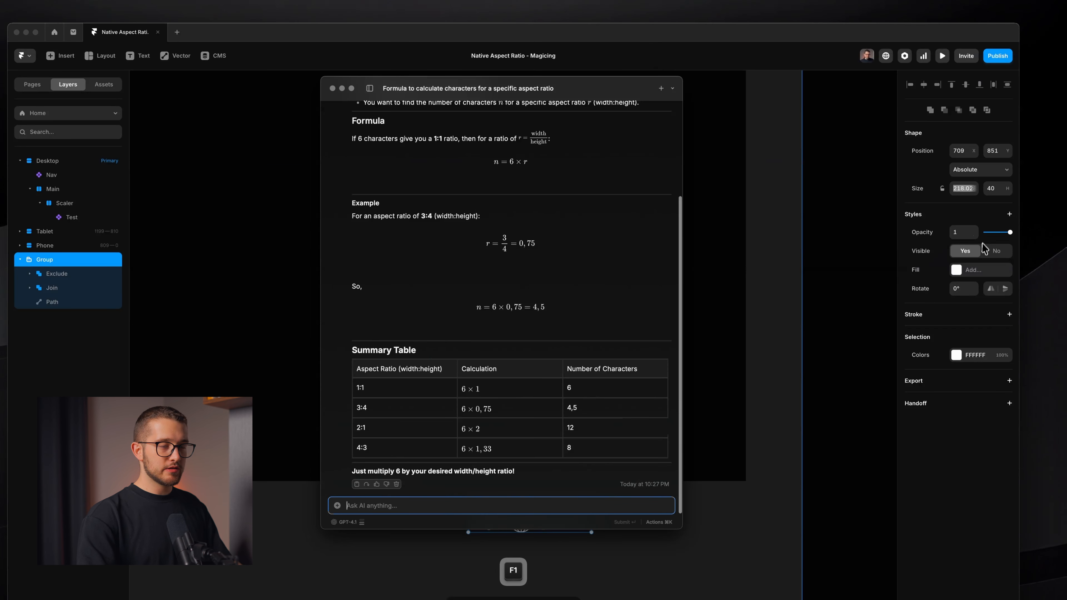
{"action": "key", "text": "F1"}
{"action": "key", "text": "super+space"}
{"action": "key", "text": "Up"}
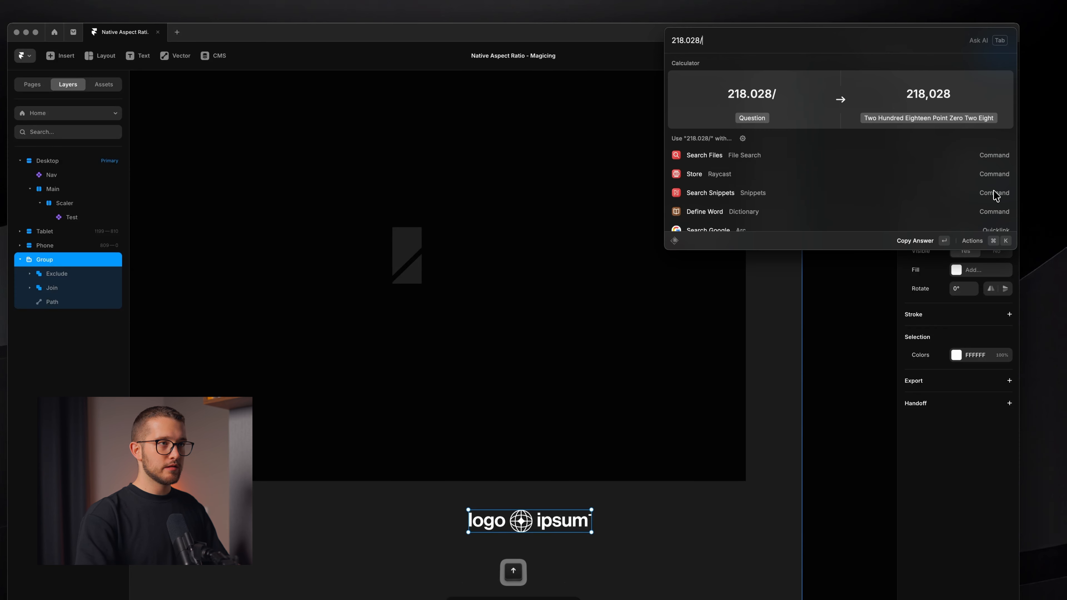
{"action": "type", "text": "40"}
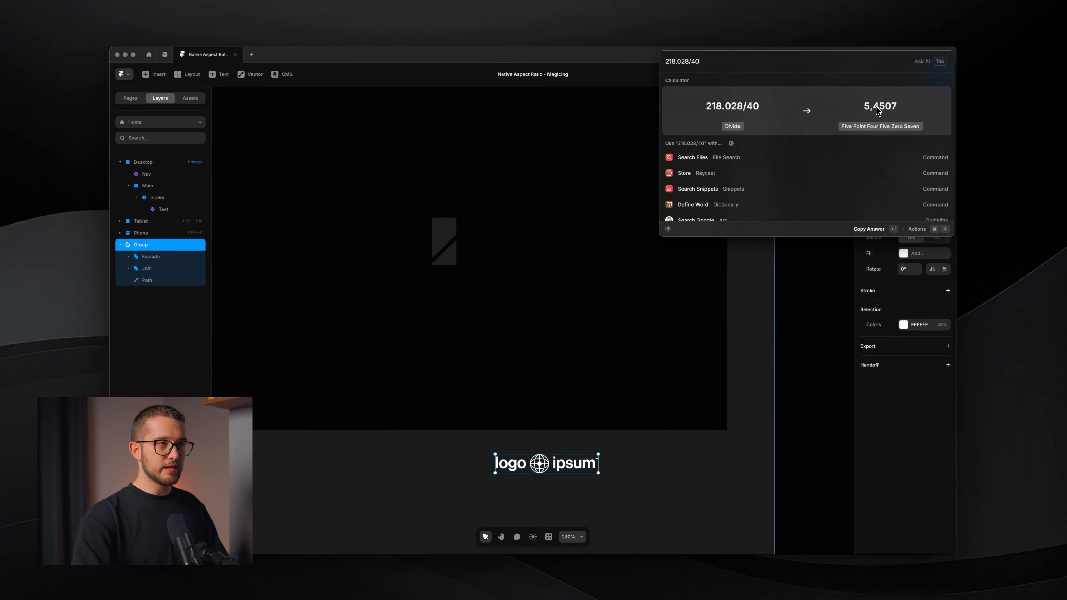
Multiply the ratio 5,4507 by 6 in the launcher calculator
{"action": "key", "text": "shift+super+Return"}
{"action": "type", "text": "*"}
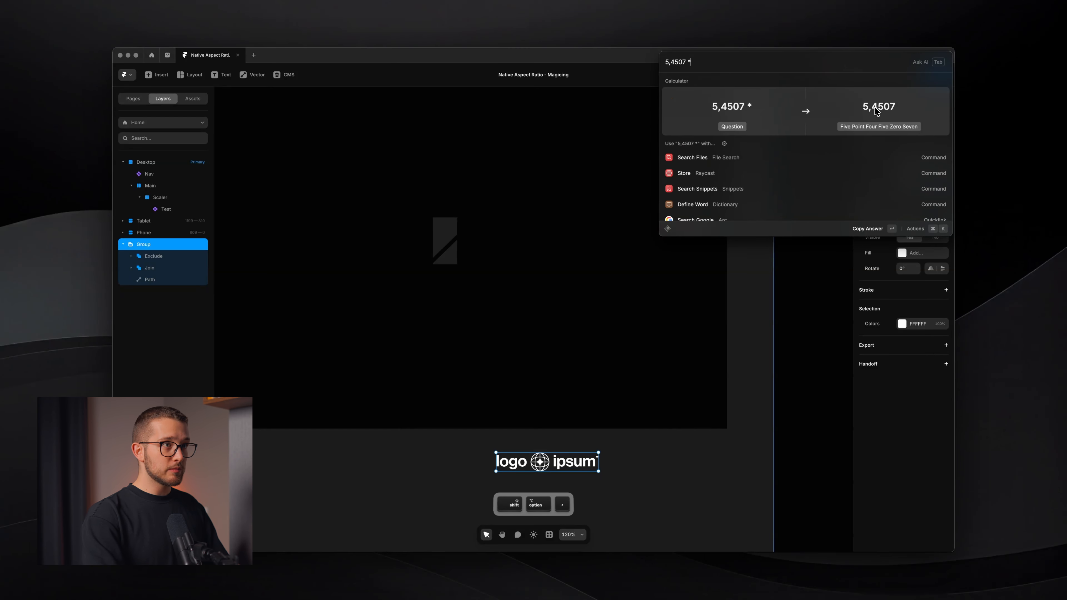
{"action": "type", "text": " 6"}
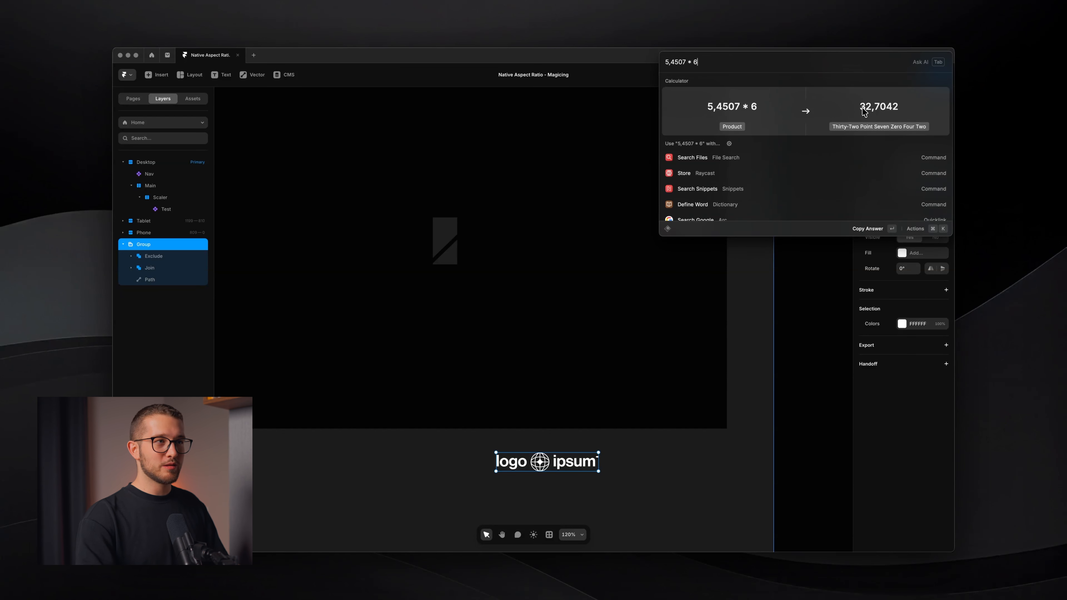
{"action": "key", "text": "Return"}
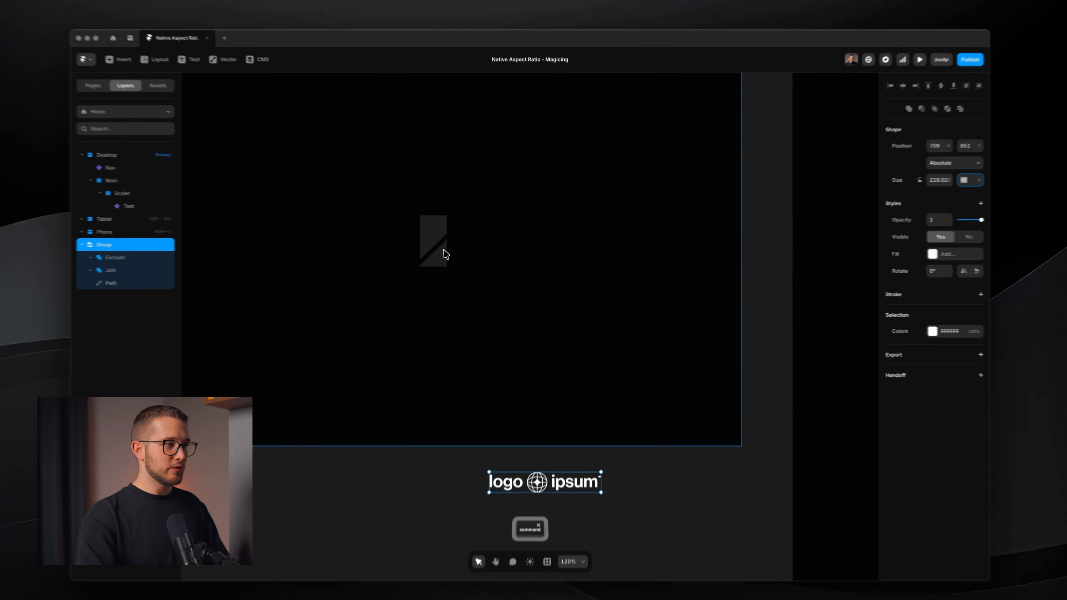
Select the Test instance and replace its Ratio text with a pasted string of a characters
{"action": "left_click", "coordinate": [453, 247], "text": "super"}
{"action": "left_click", "coordinate": [1003, 415]}
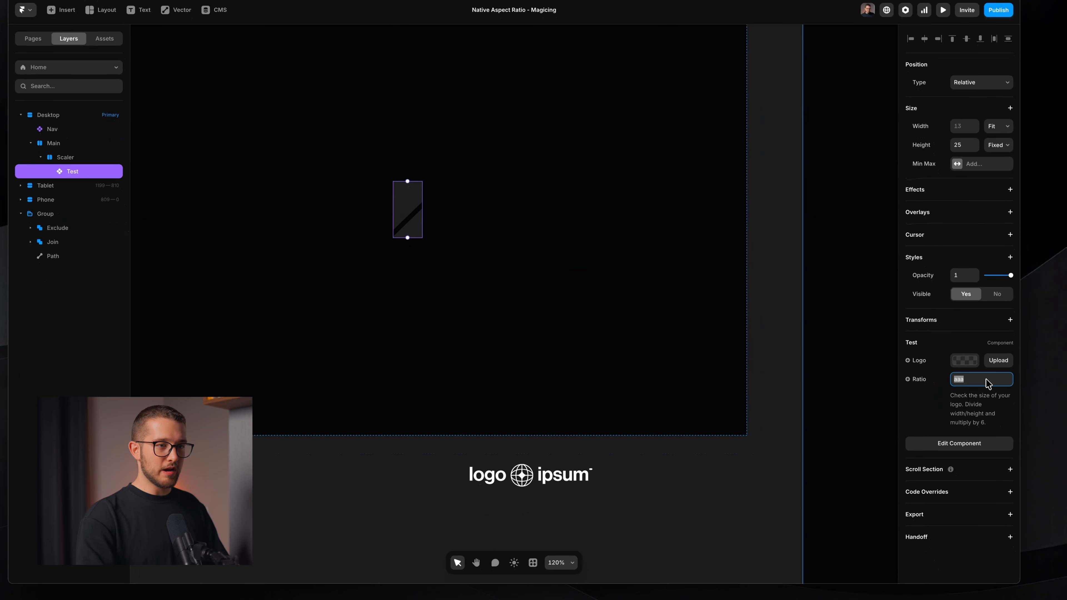
{"action": "key", "text": "BackSpace"}
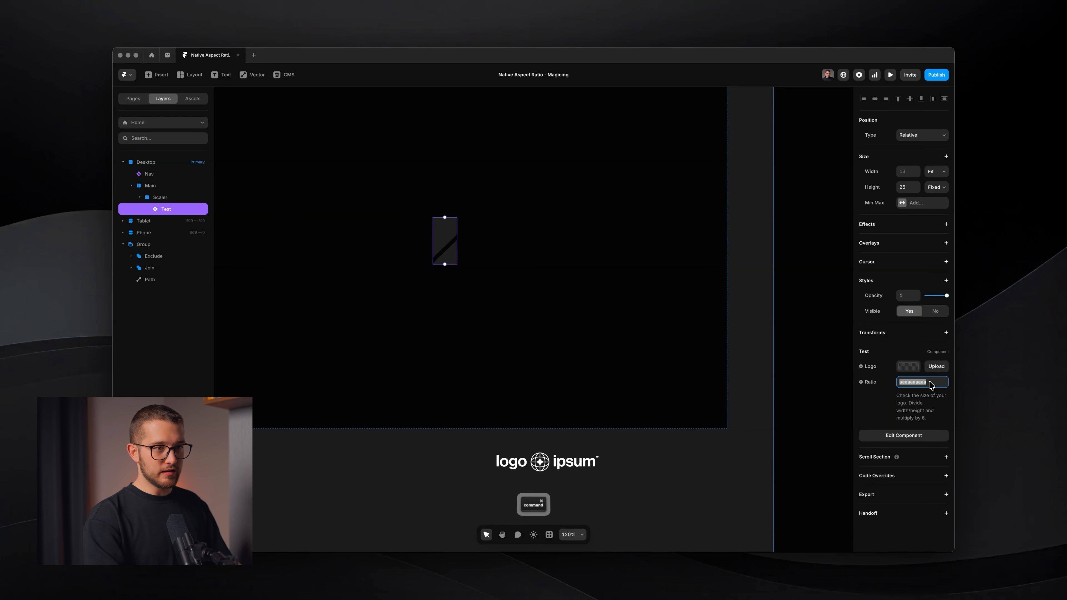
{"action": "key", "text": "super+v"}
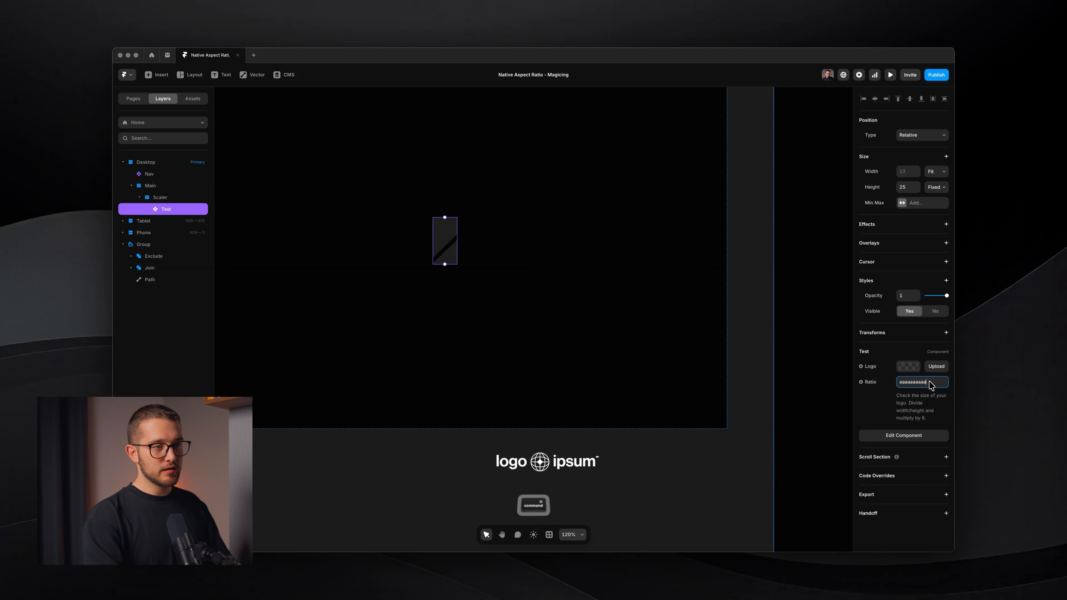
{"action": "key", "text": "super+v"}
{"action": "key", "text": "super+a"}
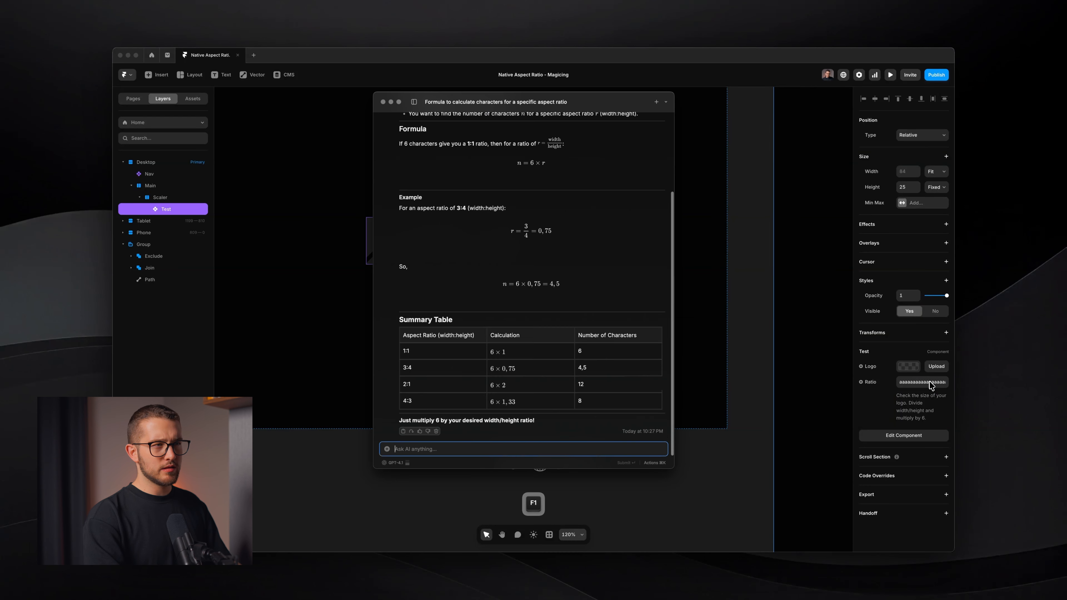
Recalculate 5,4507 * 6 and lengthen the Ratio text with more a characters to match
{"action": "key", "text": "super+space"}
{"action": "type", "text": "5,4507 * 6"}
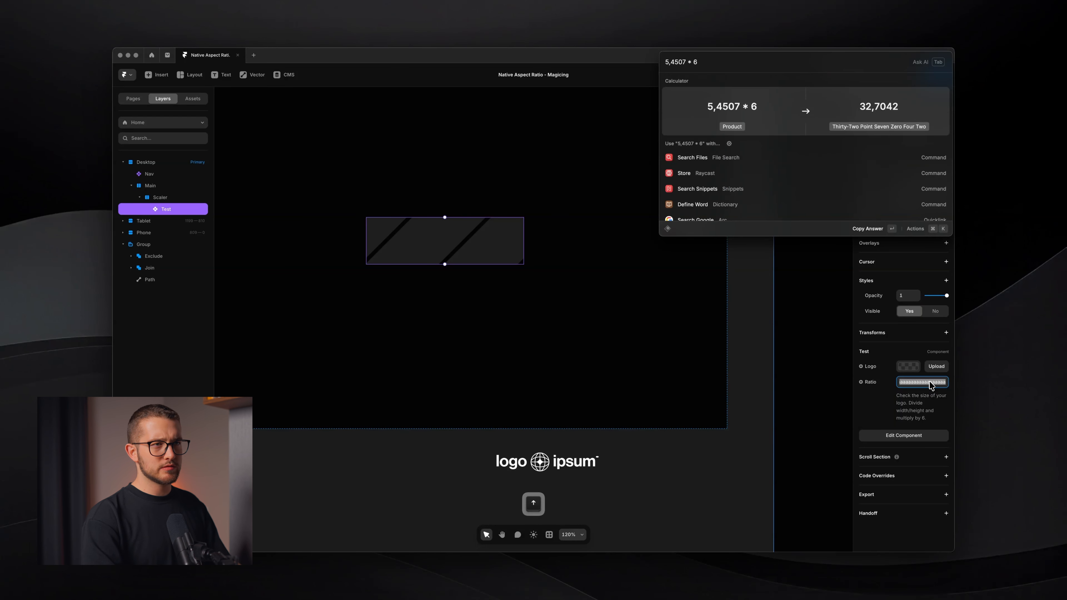
{"action": "key", "text": "Return"}
{"action": "key", "text": "Right"}
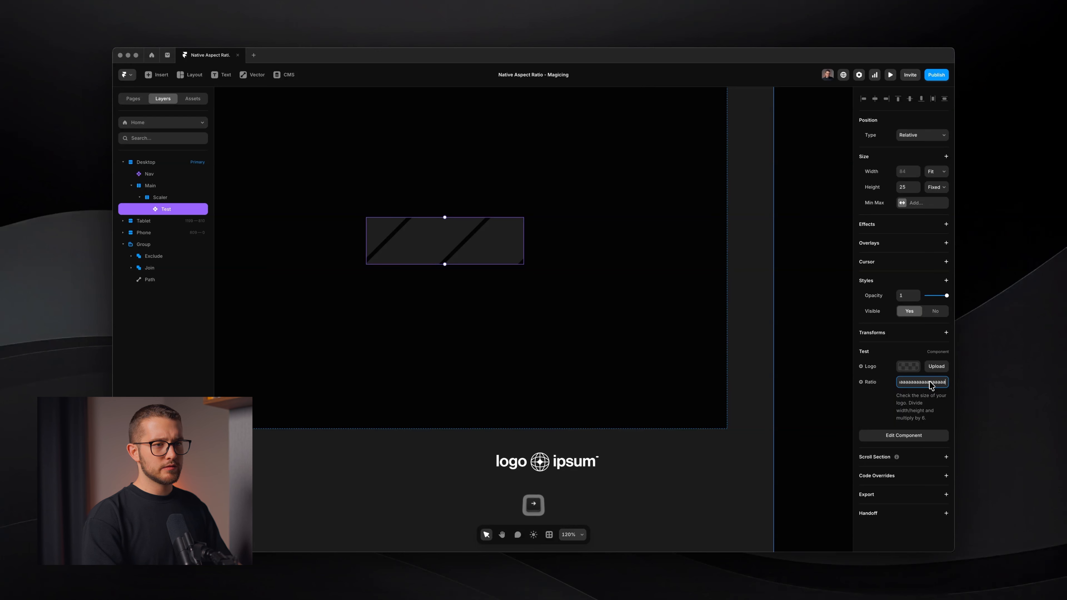
{"action": "key", "text": "Return"}
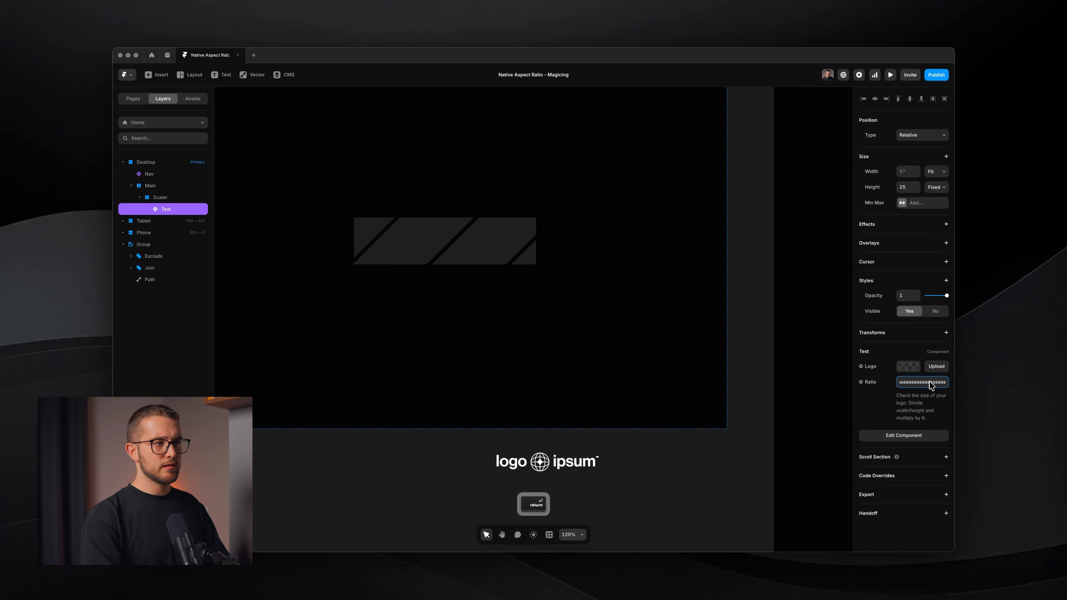
{"action": "left_click", "coordinate": [546, 266]}
{"action": "key", "text": "space"}
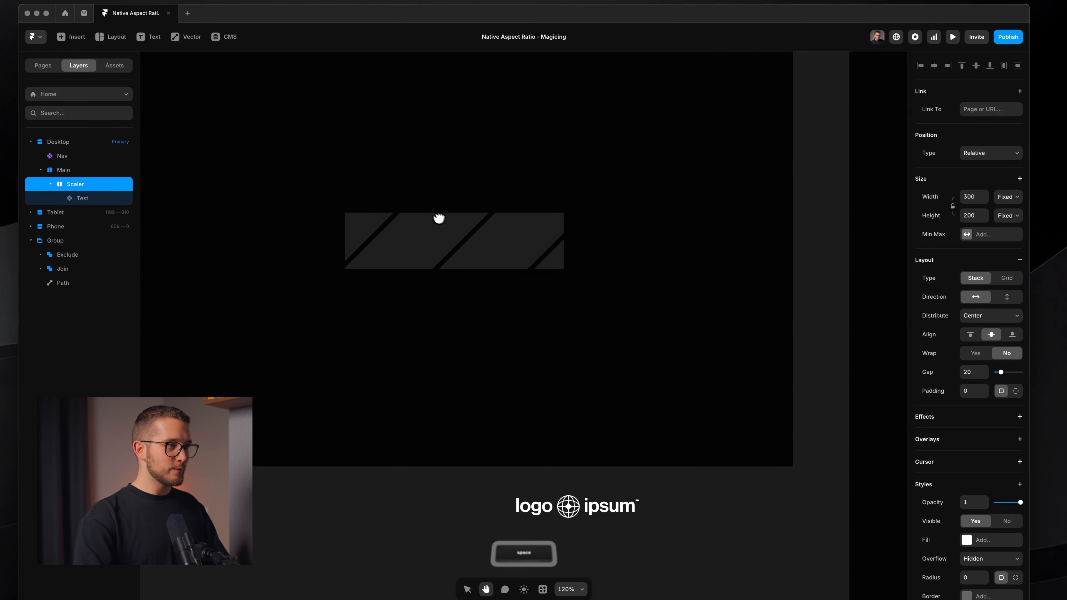
Set the Test instance's Logo image to Wider.svg from the Logos folder
{"action": "left_click", "coordinate": [444, 226], "text": "super"}
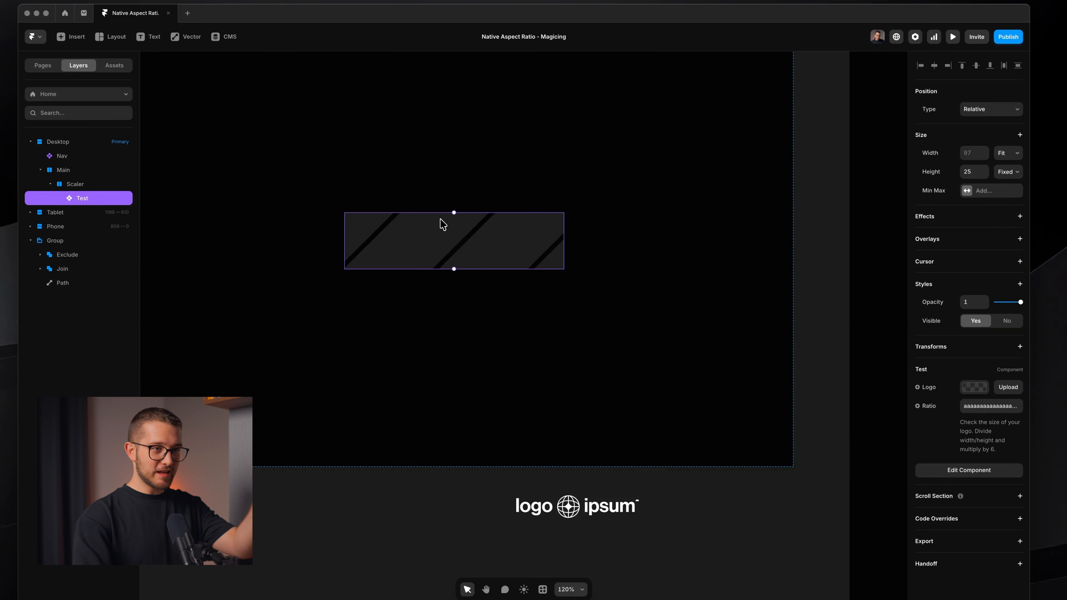
{"action": "left_click", "coordinate": [975, 388]}
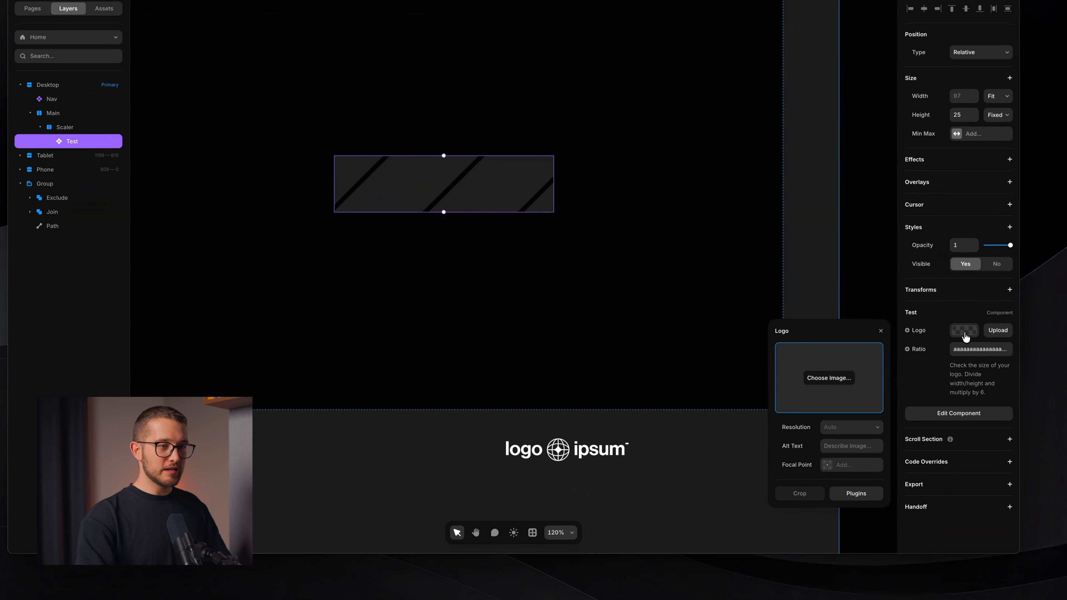
{"action": "left_click", "coordinate": [828, 377]}
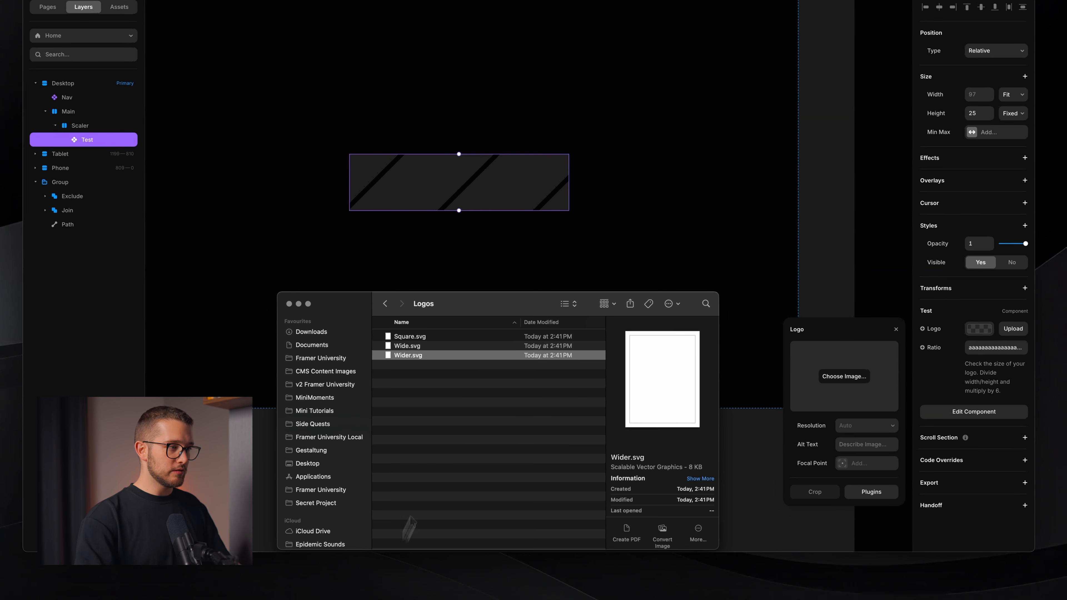
{"action": "left_click_drag", "start_coordinate": [450, 364], "coordinate": [852, 378]}
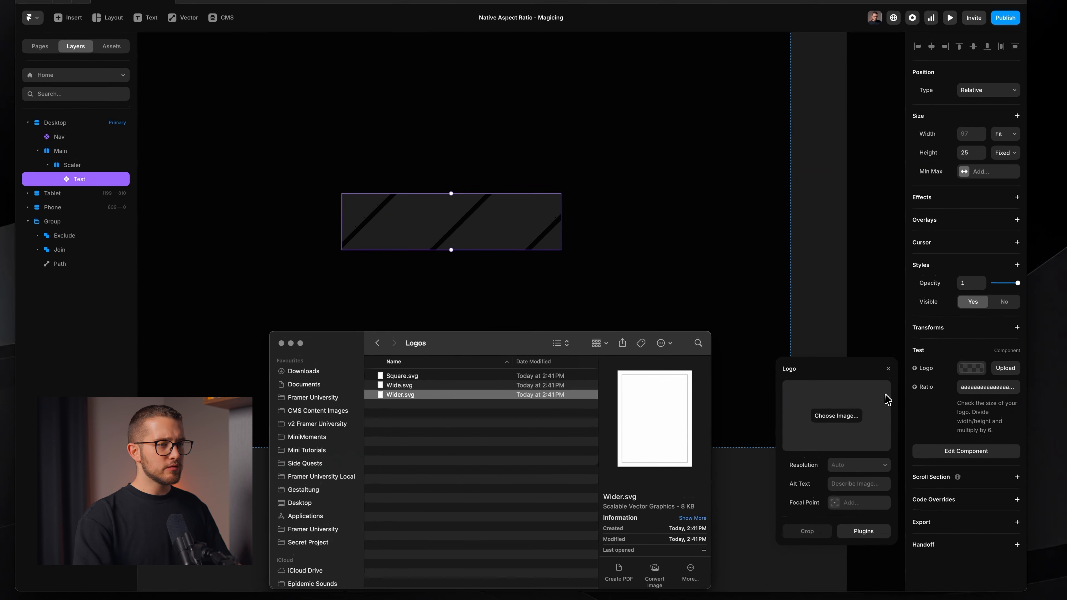
{"action": "left_click", "coordinate": [855, 337]}
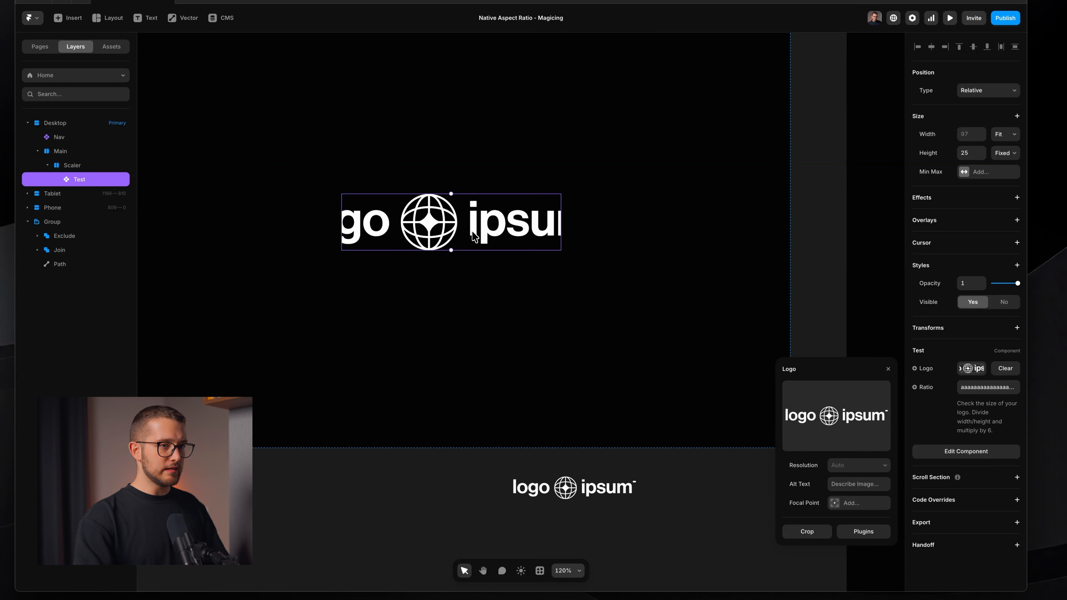
Extend the Ratio text to about 33 a characters, checking 5,4507 * 6 in the calculator
{"action": "left_click", "coordinate": [981, 385]}
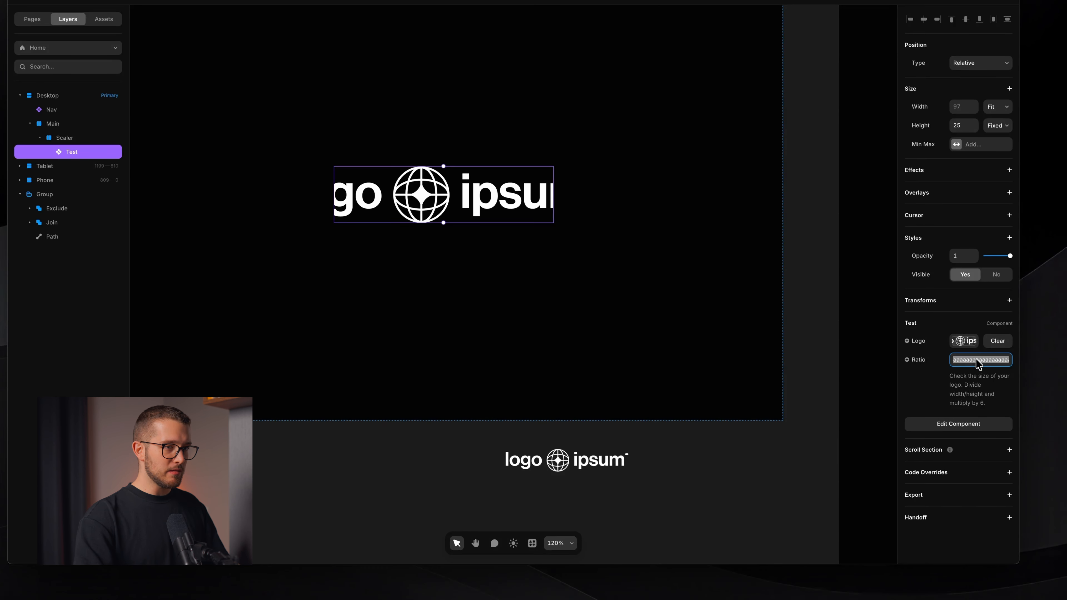
{"action": "key", "text": "super+a"}
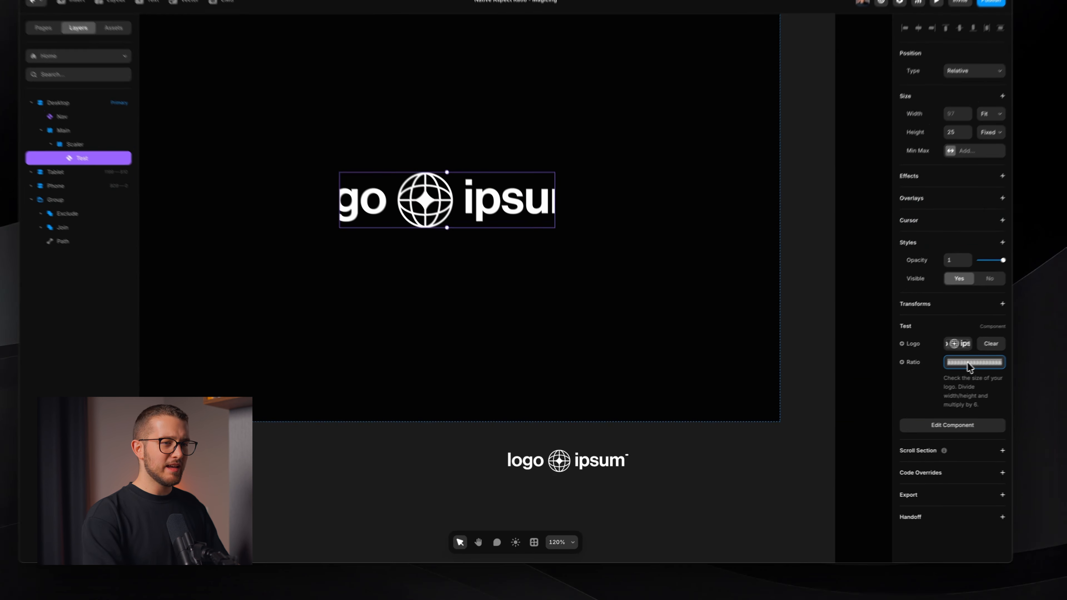
{"action": "key", "text": "Right"}
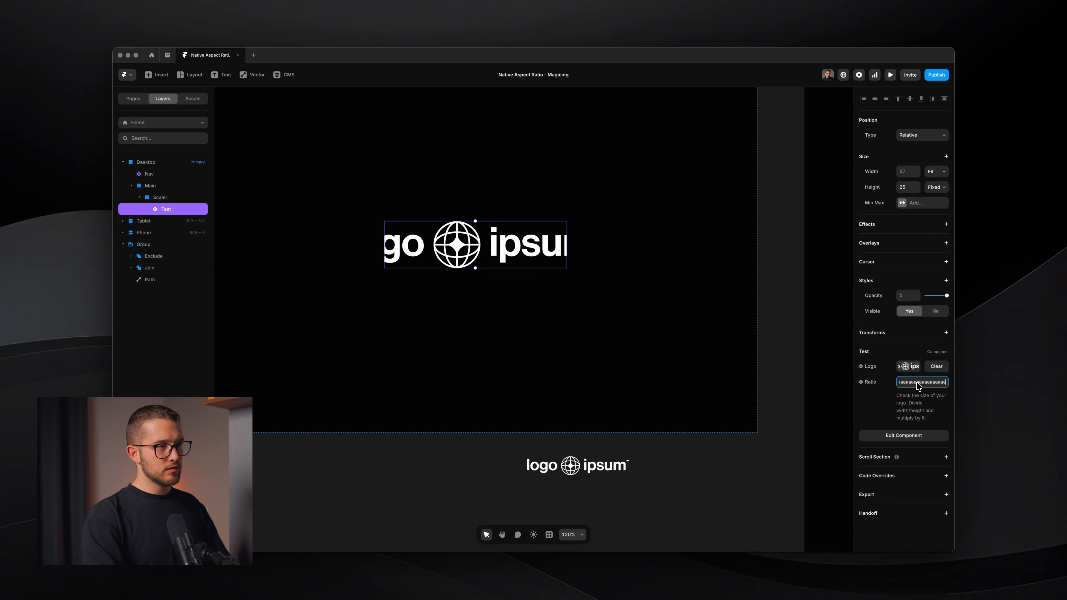
{"action": "key", "text": "Return"}
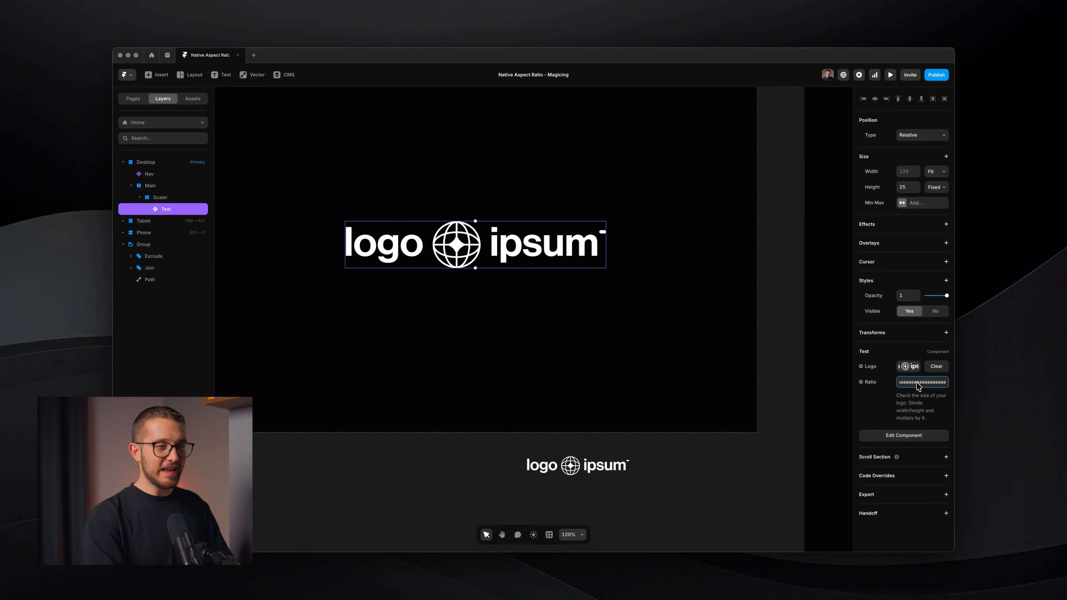
{"action": "key", "text": "Return"}
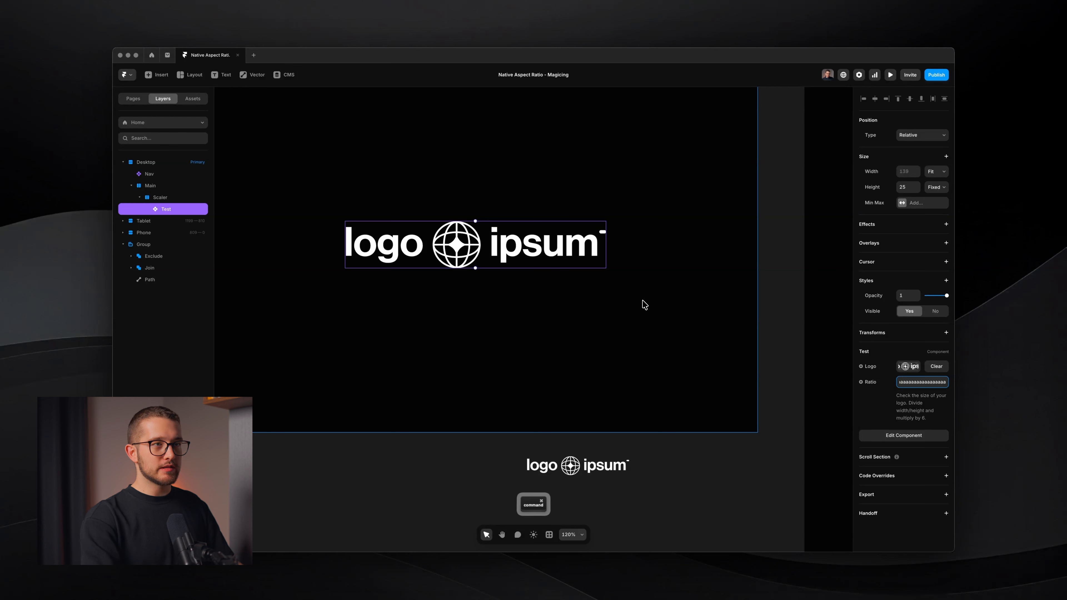
{"action": "key", "text": "super+space"}
{"action": "type", "text": "5,4507 * 6"}
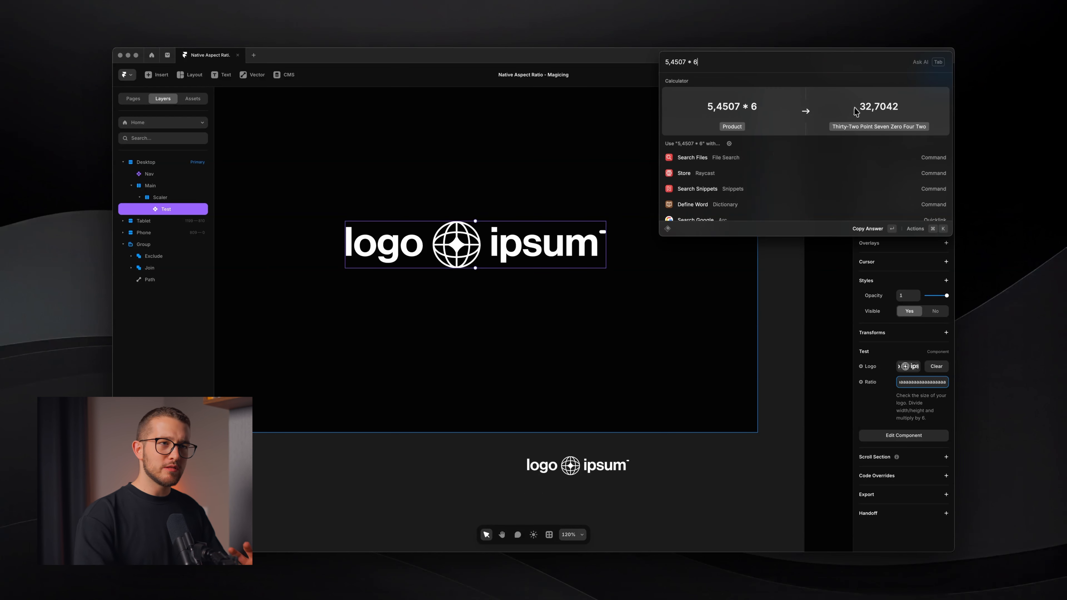
{"action": "key", "text": "Escape"}
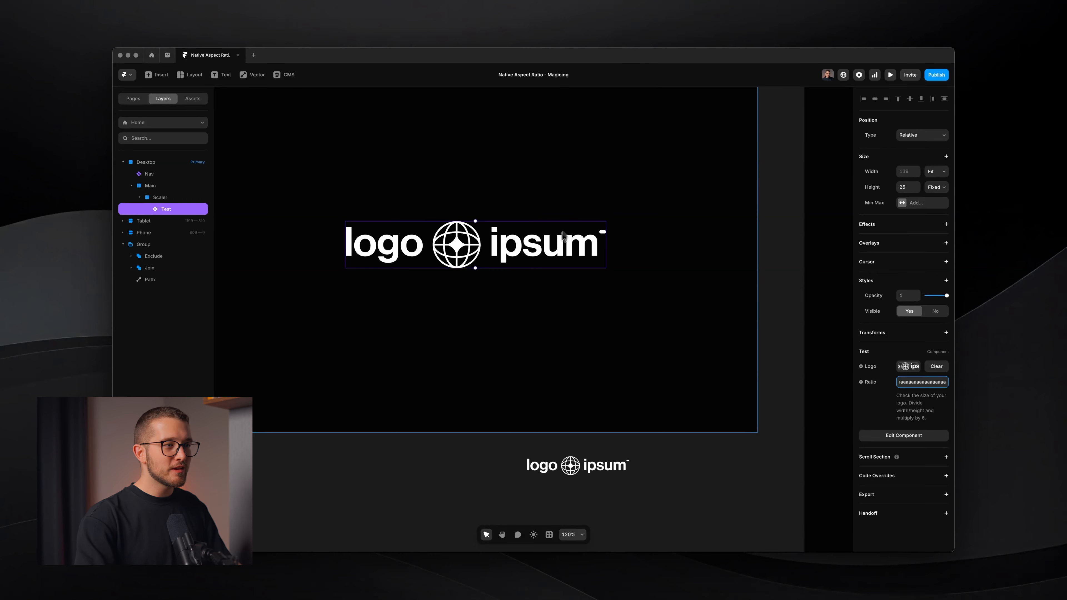
Open the Test component and change its Logo image fill mode to Fit
{"action": "double_click", "coordinate": [560, 247]}
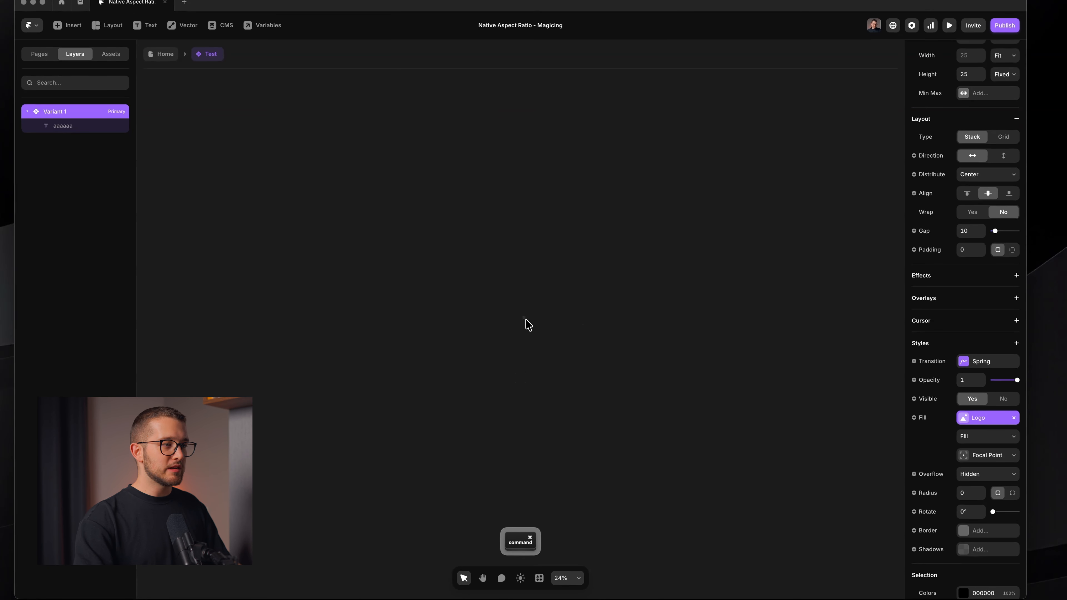
{"action": "scroll", "coordinate": [502, 320], "scroll_direction": "up", "scroll_amount": 10}
{"action": "left_click", "coordinate": [480, 243], "text": "super"}
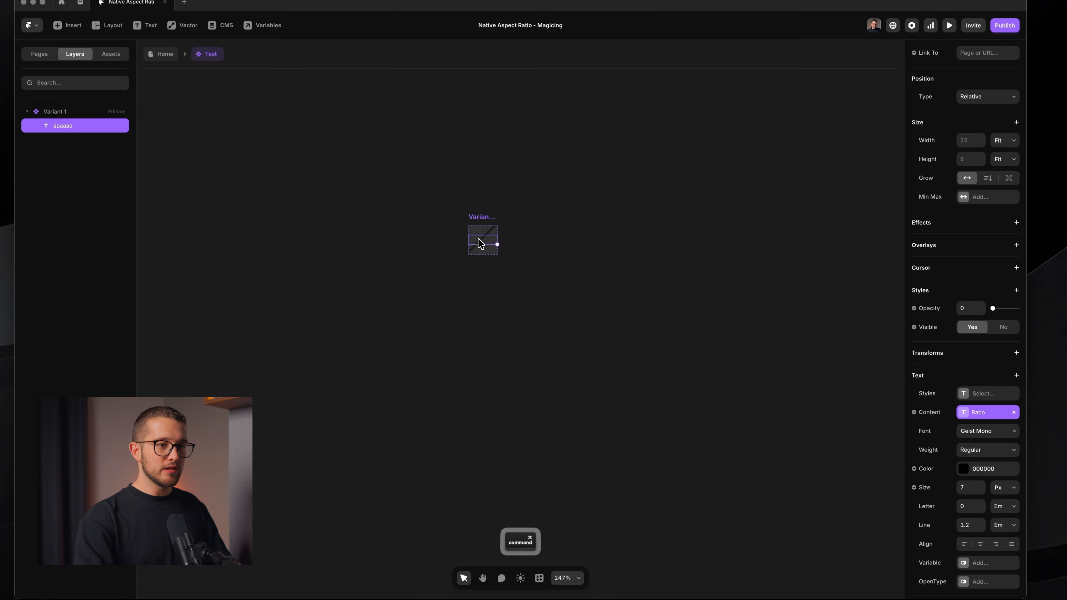
{"action": "left_click", "coordinate": [71, 111]}
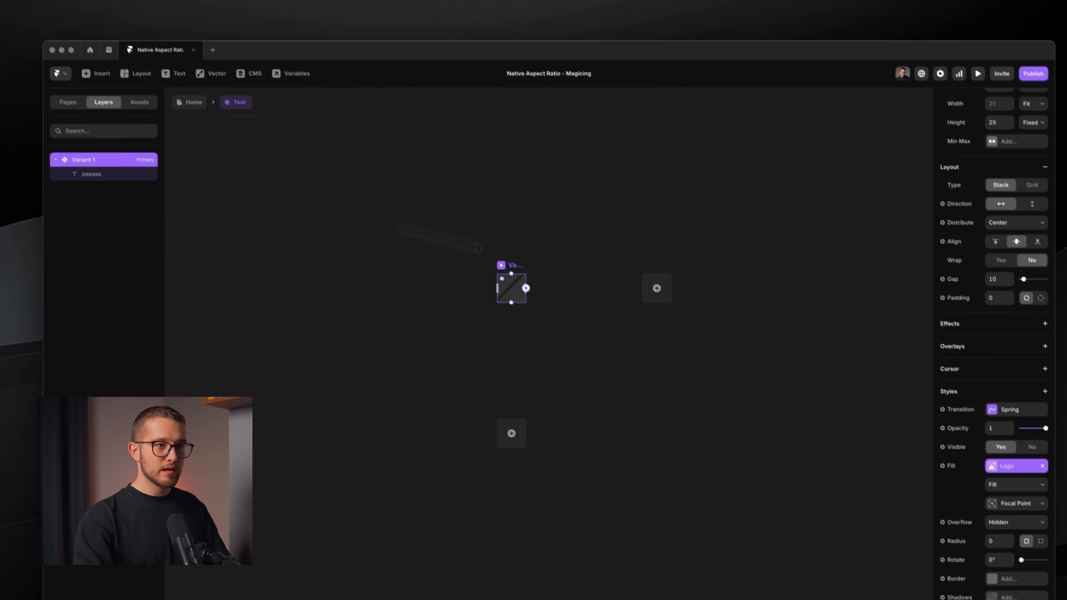
{"action": "left_click", "coordinate": [1012, 485]}
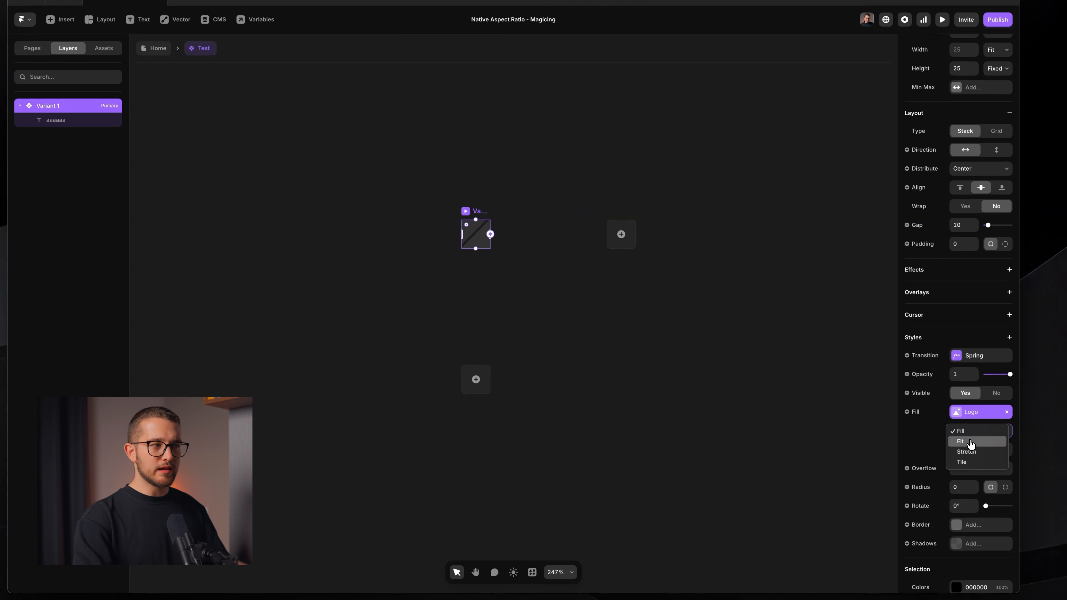
{"action": "left_click", "coordinate": [970, 445]}
Return to the Home page and select the Test component instance
{"action": "left_click", "coordinate": [795, 379]}
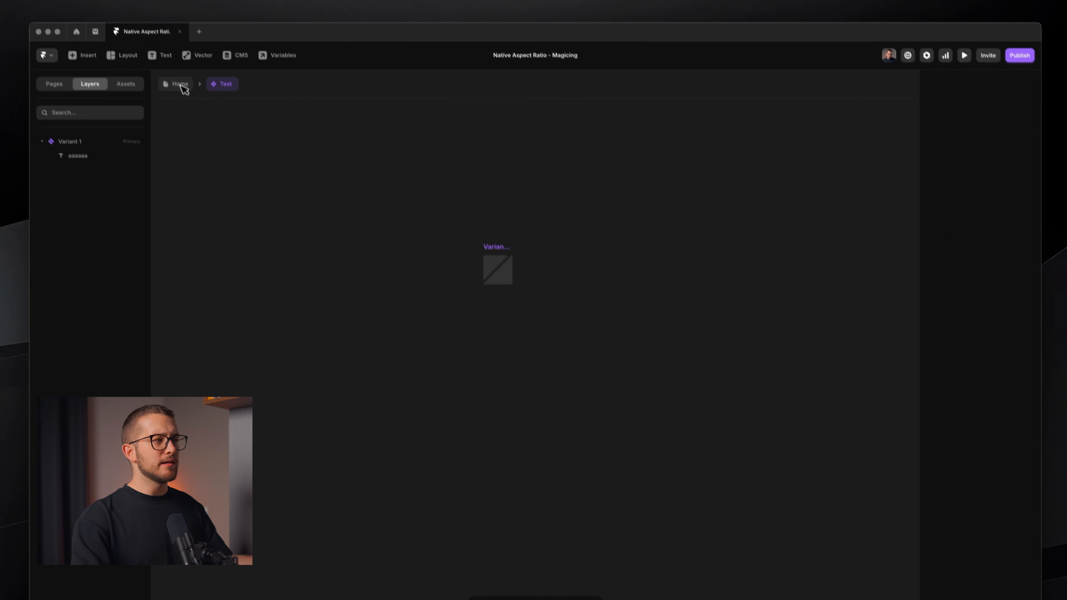
{"action": "left_click", "coordinate": [184, 88]}
{"action": "left_click", "coordinate": [524, 326]}
{"action": "left_click", "coordinate": [546, 306], "text": "super"}
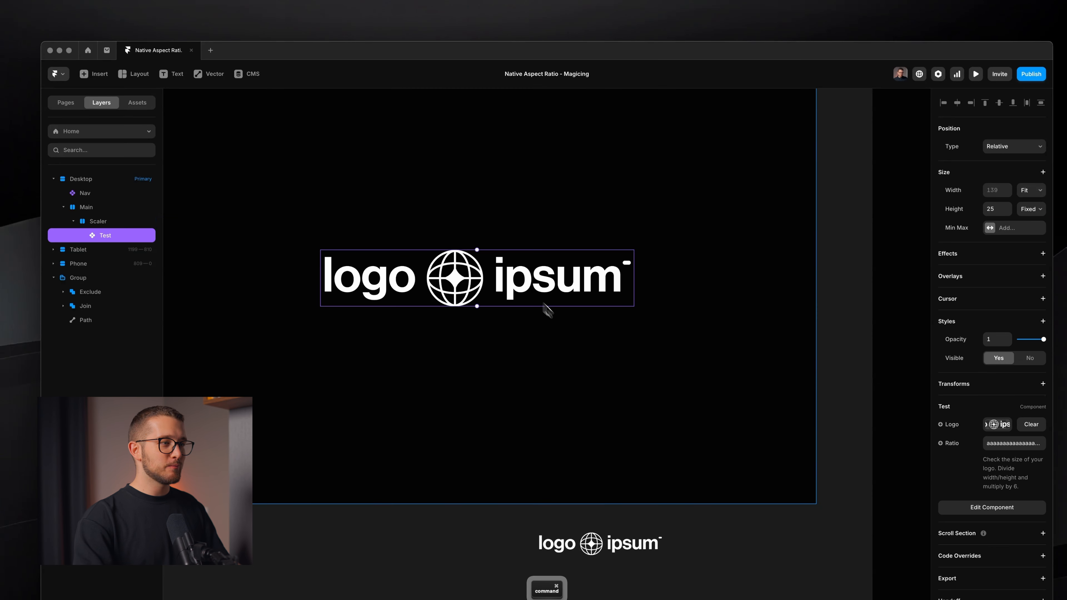